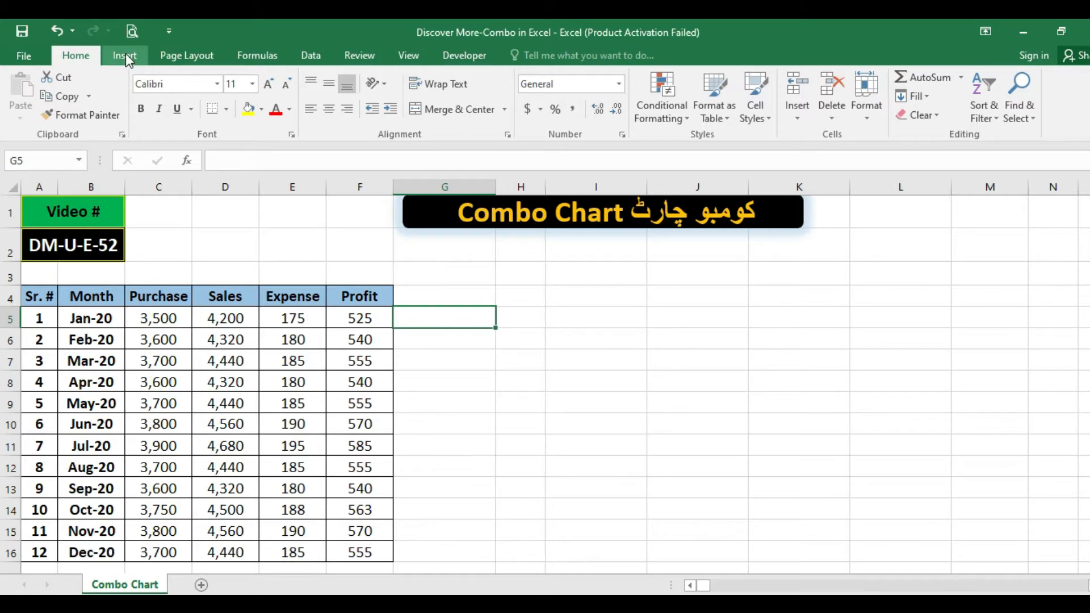
Step: Preview the available column, bar, line, scatter and pie chart types on the monthly data table
{"action": "left_click", "coordinate": [124, 54]}
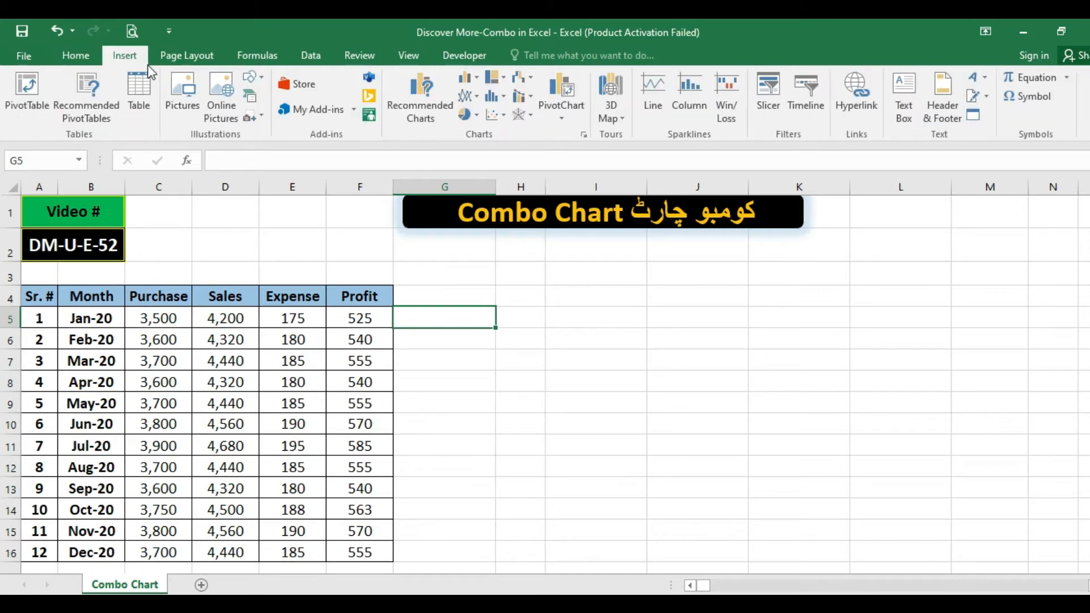
{"action": "left_click", "coordinate": [477, 78]}
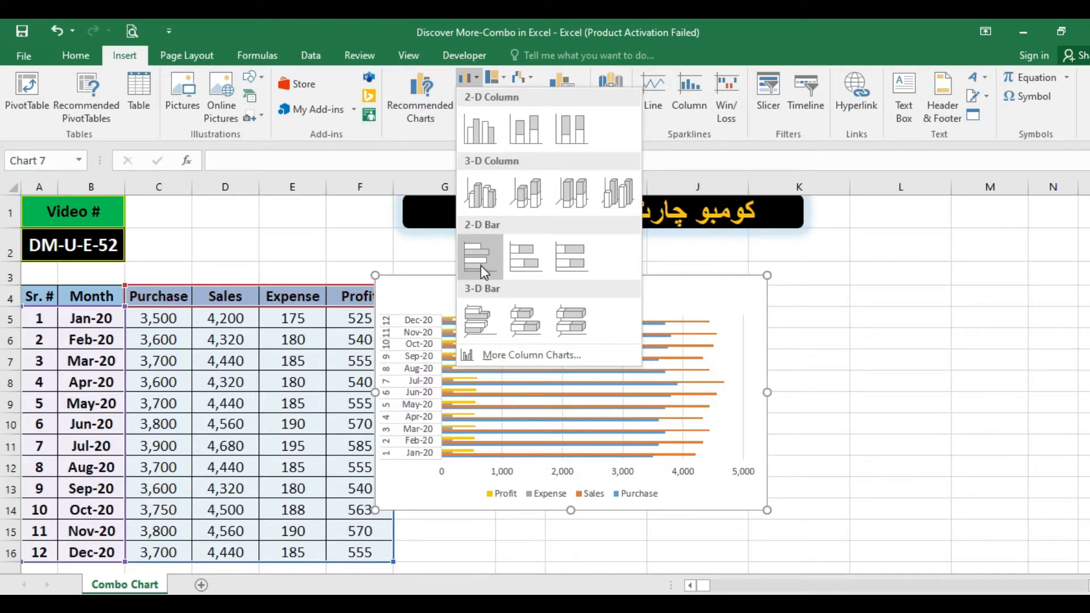
{"action": "left_click", "coordinate": [478, 76]}
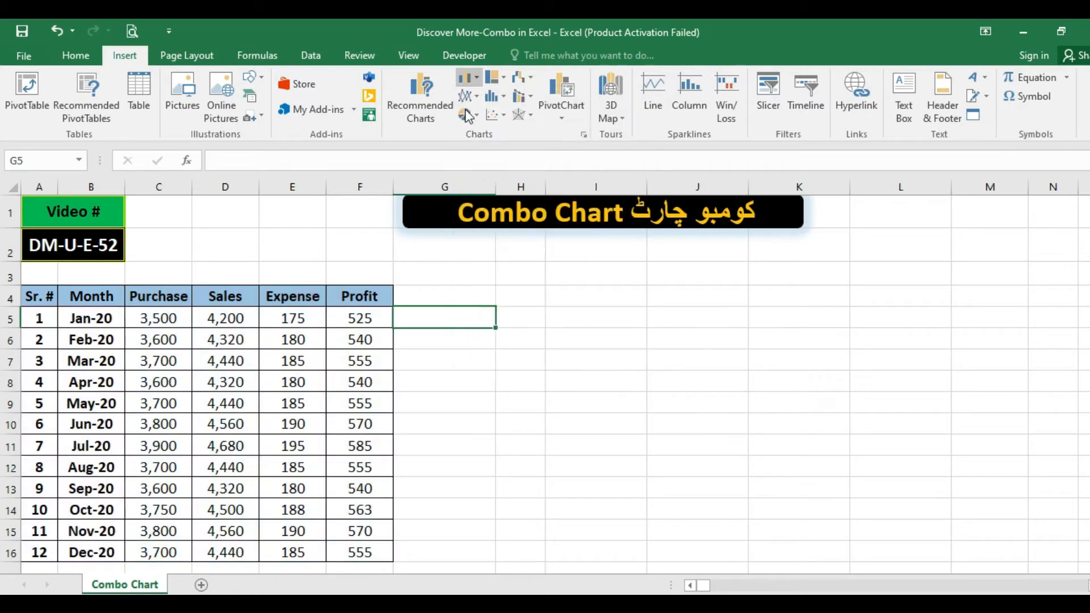
{"action": "left_click", "coordinate": [478, 97]}
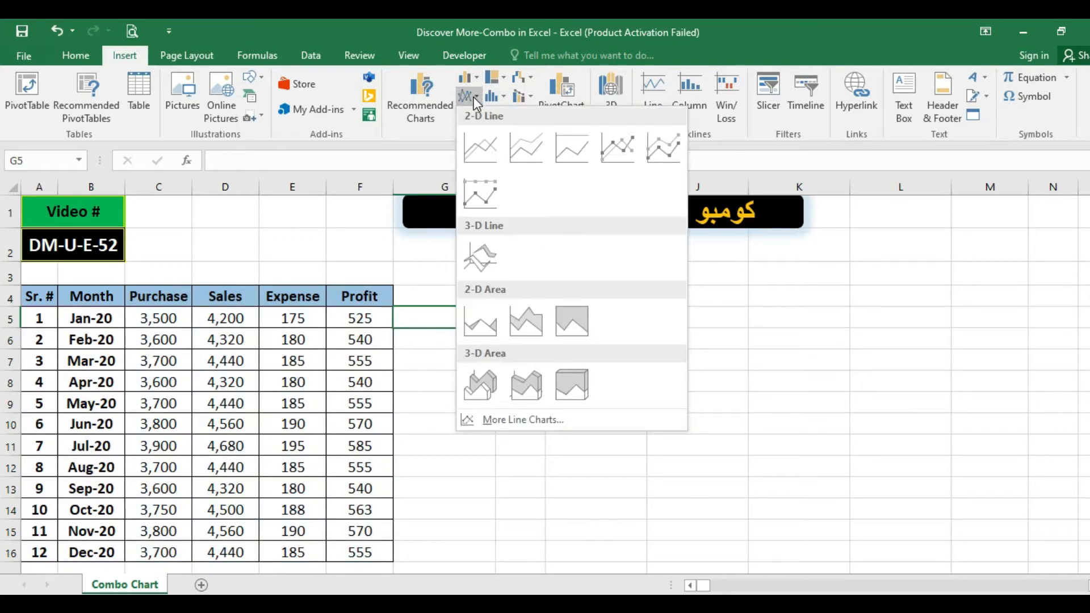
{"action": "left_click", "coordinate": [475, 97]}
{"action": "left_click", "coordinate": [502, 117]}
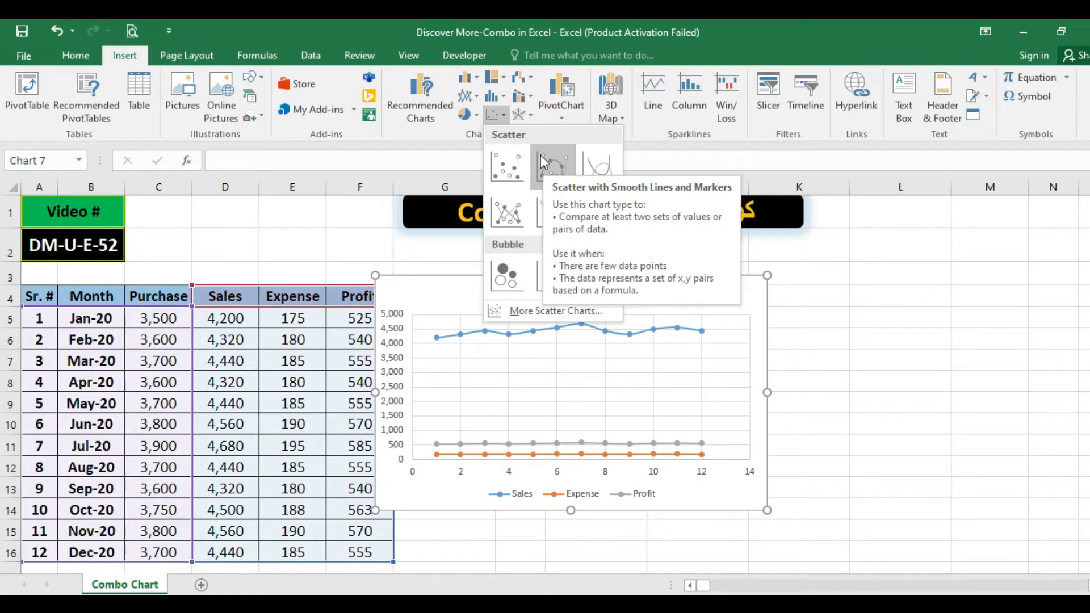
{"action": "left_click", "coordinate": [476, 117]}
{"action": "left_click", "coordinate": [476, 117]}
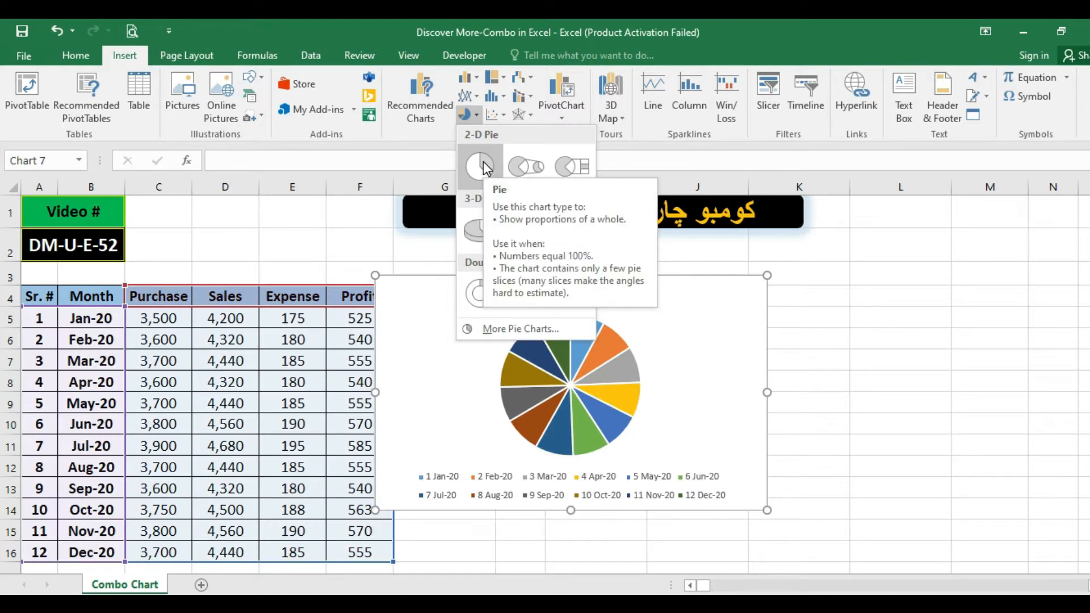
{"action": "left_click", "coordinate": [476, 79]}
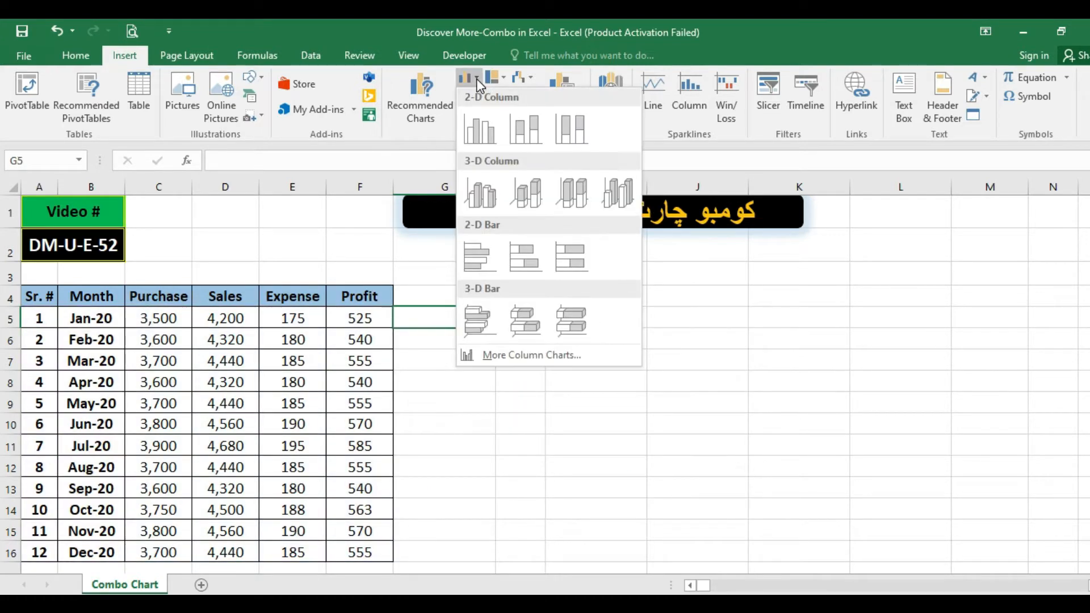
{"action": "left_click", "coordinate": [476, 80]}
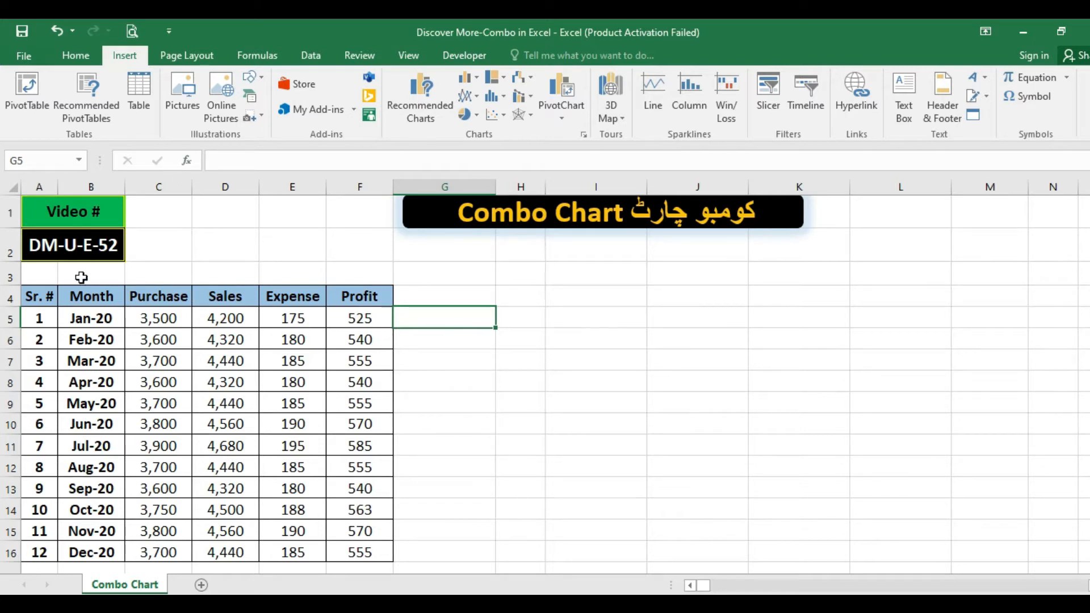
Step: Review the whole table A4:F16, including its Purchase, Sales and Expense columns and the formula in E5
{"action": "left_click_drag", "start_coordinate": [50, 296], "coordinate": [353, 552]}
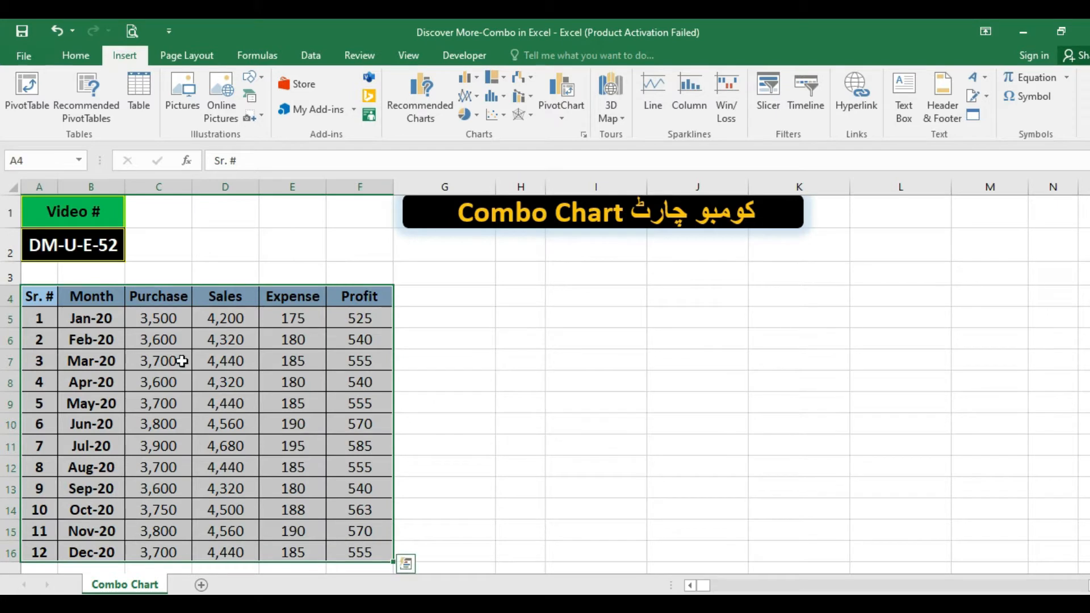
{"action": "left_click", "coordinate": [143, 317]}
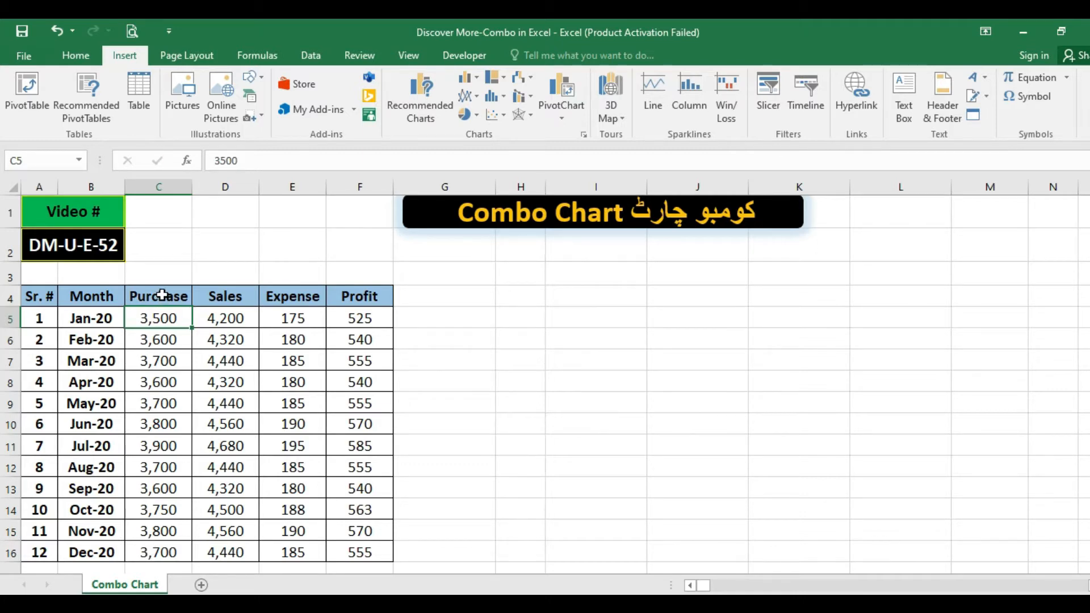
{"action": "left_click_drag", "start_coordinate": [162, 295], "coordinate": [176, 553]}
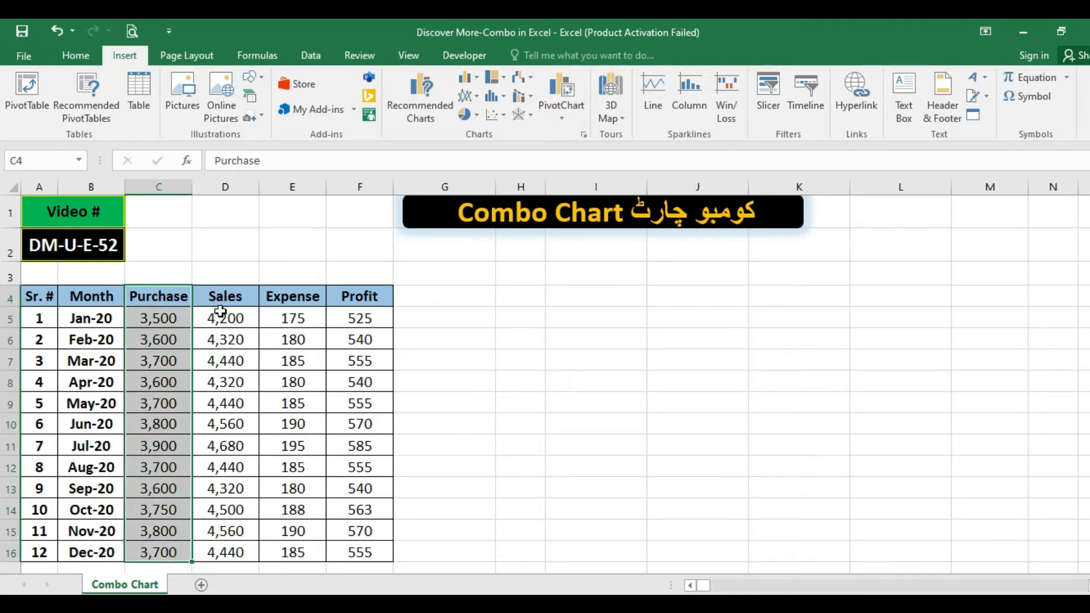
{"action": "left_click_drag", "start_coordinate": [222, 300], "coordinate": [246, 551]}
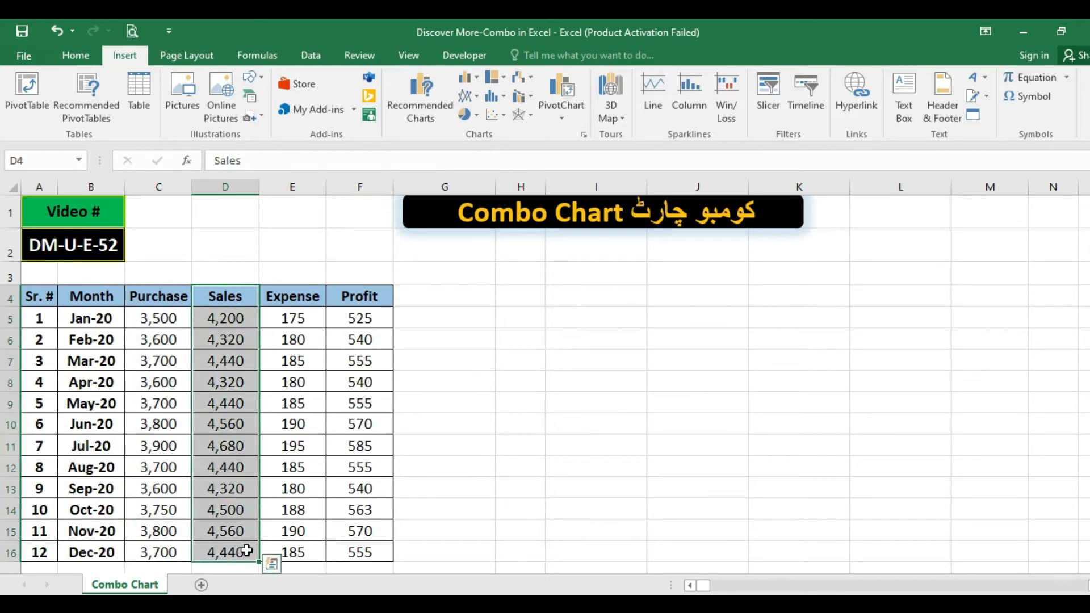
{"action": "left_click", "coordinate": [295, 318]}
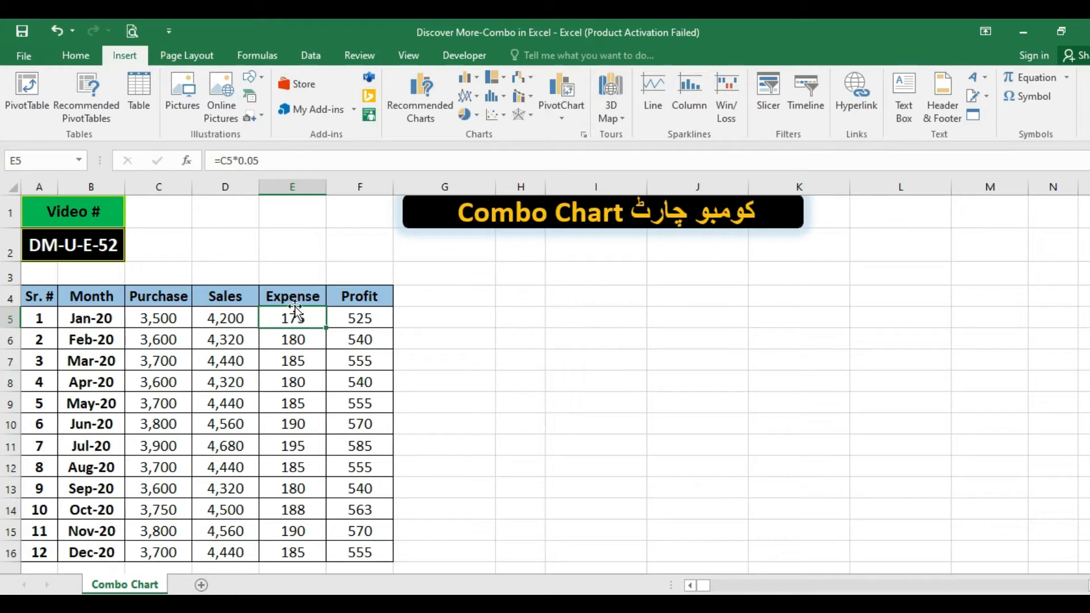
{"action": "left_click_drag", "start_coordinate": [294, 309], "coordinate": [290, 559]}
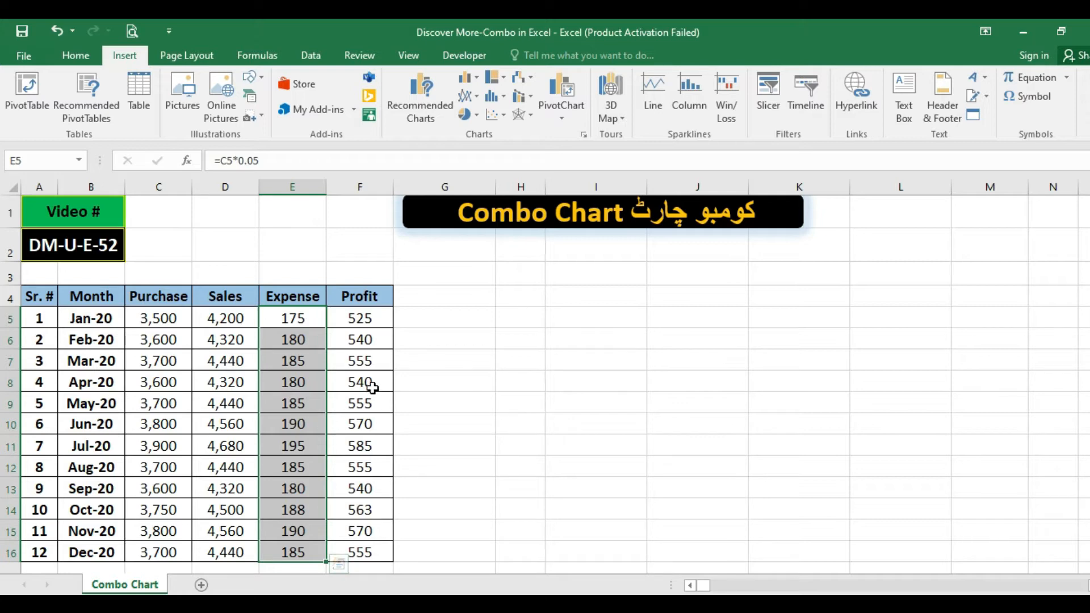
Step: Examine the formulas in the Profit column, checking F5 and F6 and the cells each depends on
{"action": "left_click", "coordinate": [375, 316]}
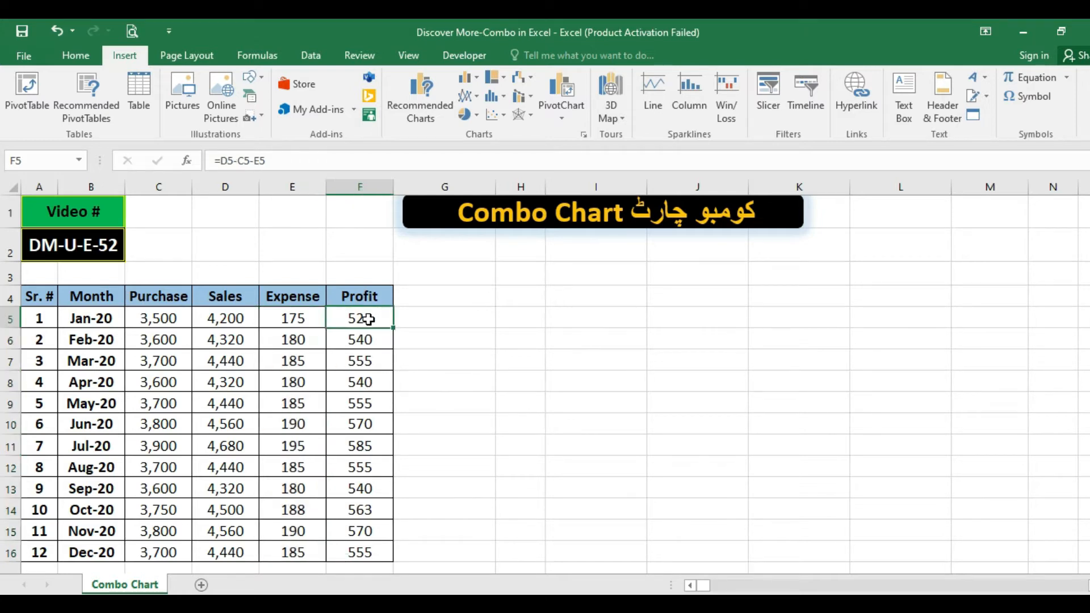
{"action": "left_click", "coordinate": [313, 155]}
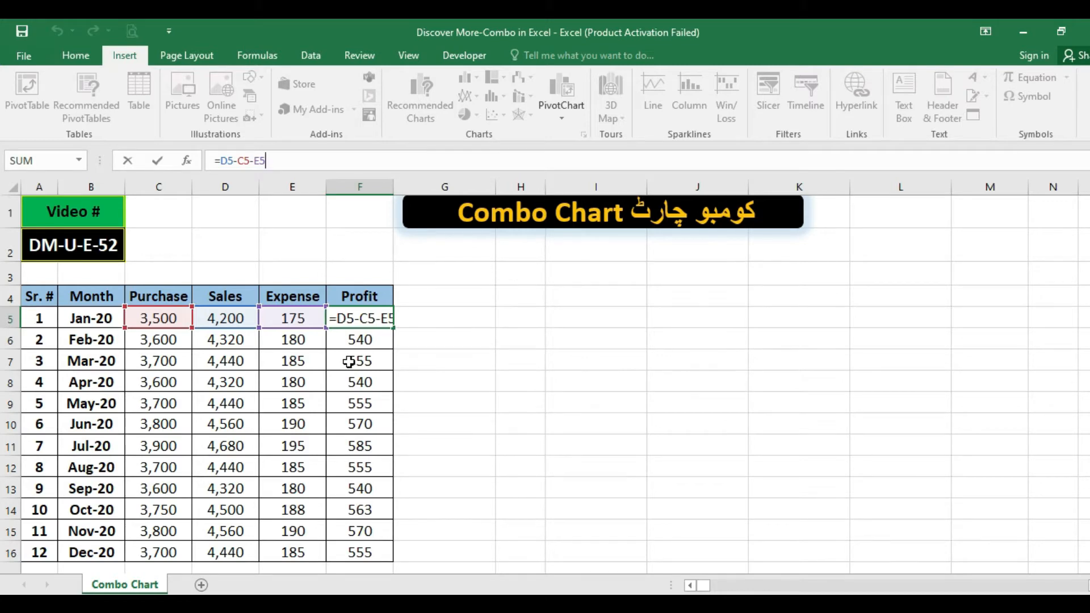
{"action": "key", "text": "ctrl+Return"}
{"action": "left_click", "coordinate": [362, 341]}
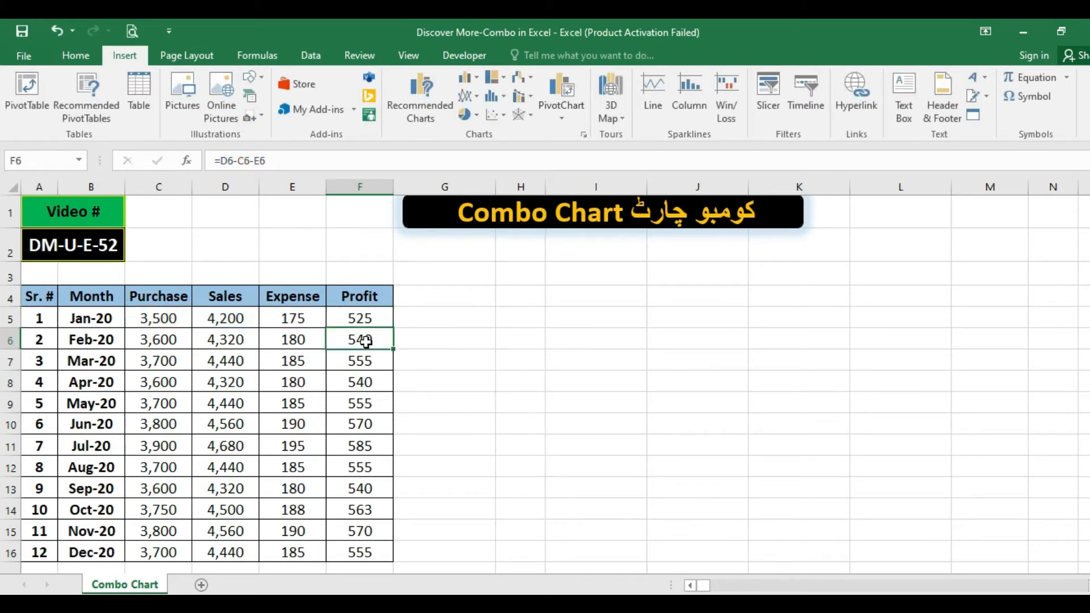
{"action": "left_click_drag", "start_coordinate": [366, 315], "coordinate": [362, 552]}
{"action": "left_click", "coordinate": [187, 321]}
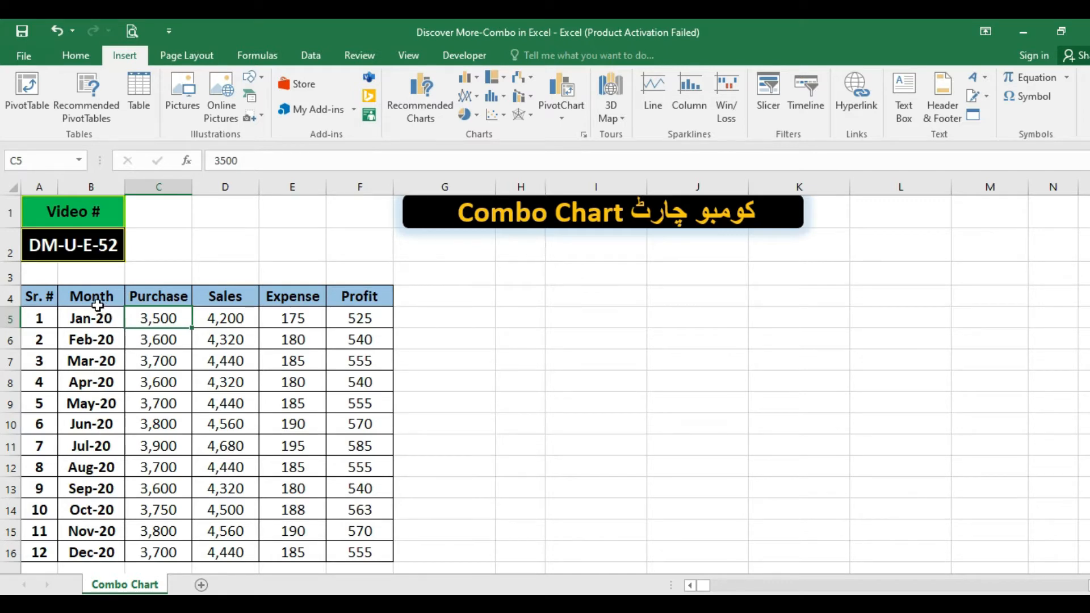
Step: Insert a Clustered Column - Line combo chart from B4:E16 and enlarge it beside the table, spanning about columns G to M
{"action": "left_click_drag", "start_coordinate": [95, 296], "coordinate": [258, 547]}
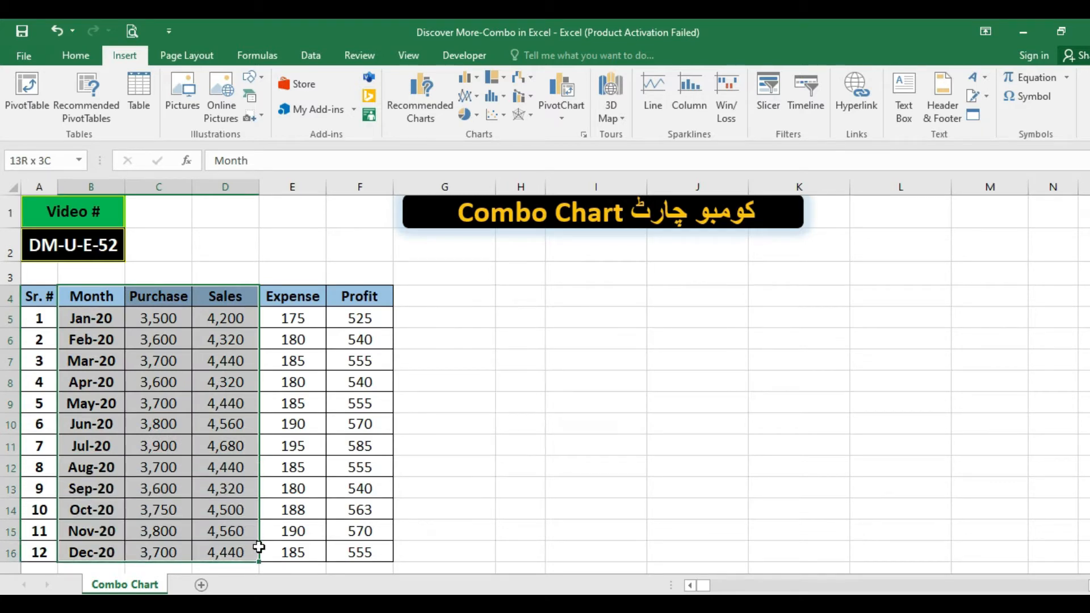
{"action": "left_click_drag", "start_coordinate": [259, 547], "coordinate": [276, 551]}
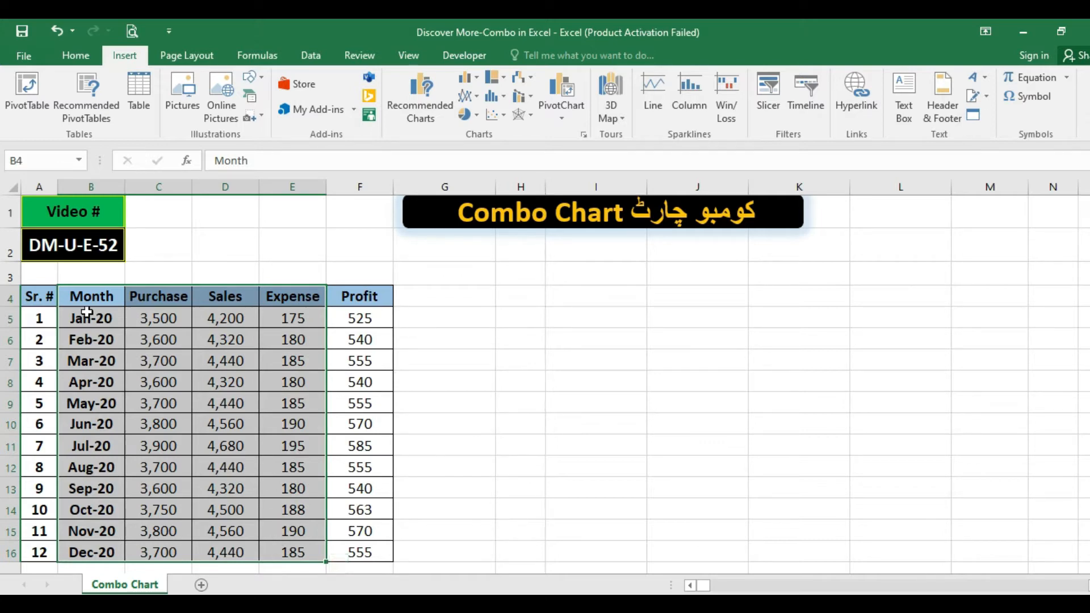
{"action": "left_click", "coordinate": [478, 77]}
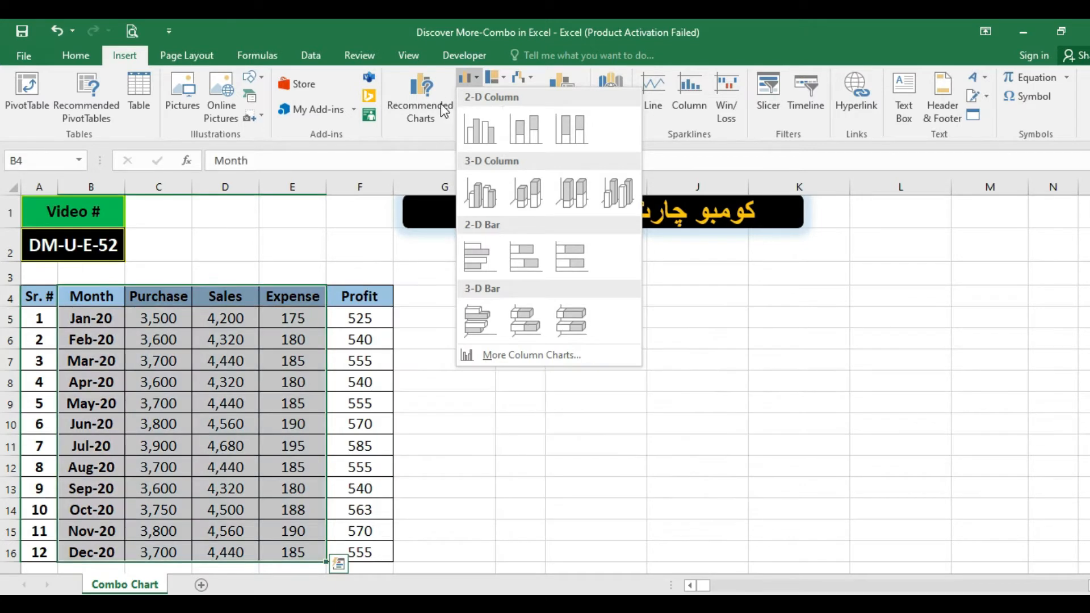
{"action": "left_click", "coordinate": [469, 72]}
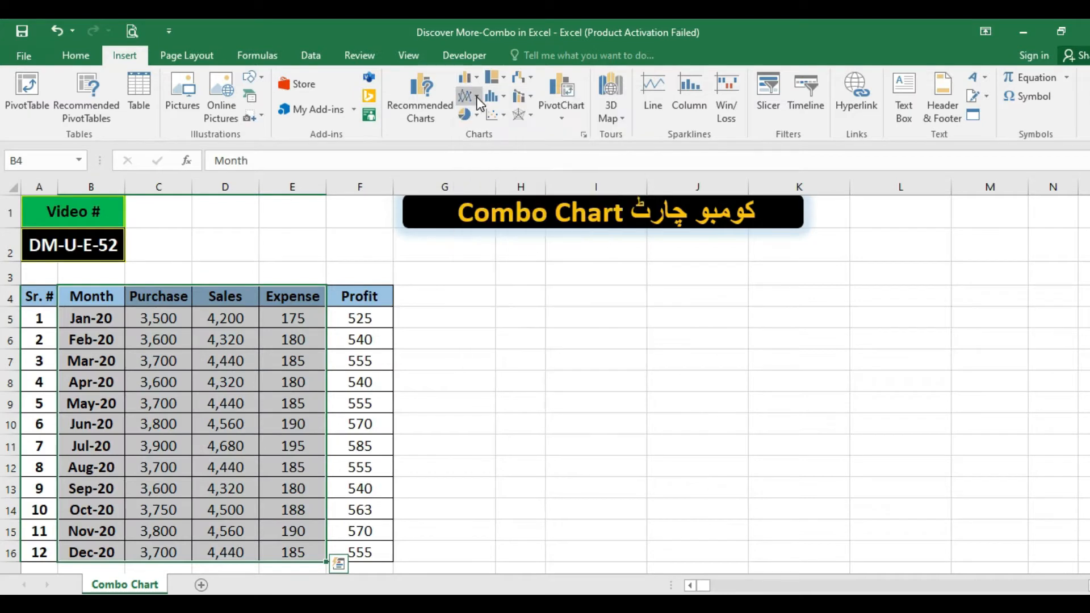
{"action": "left_click", "coordinate": [471, 117]}
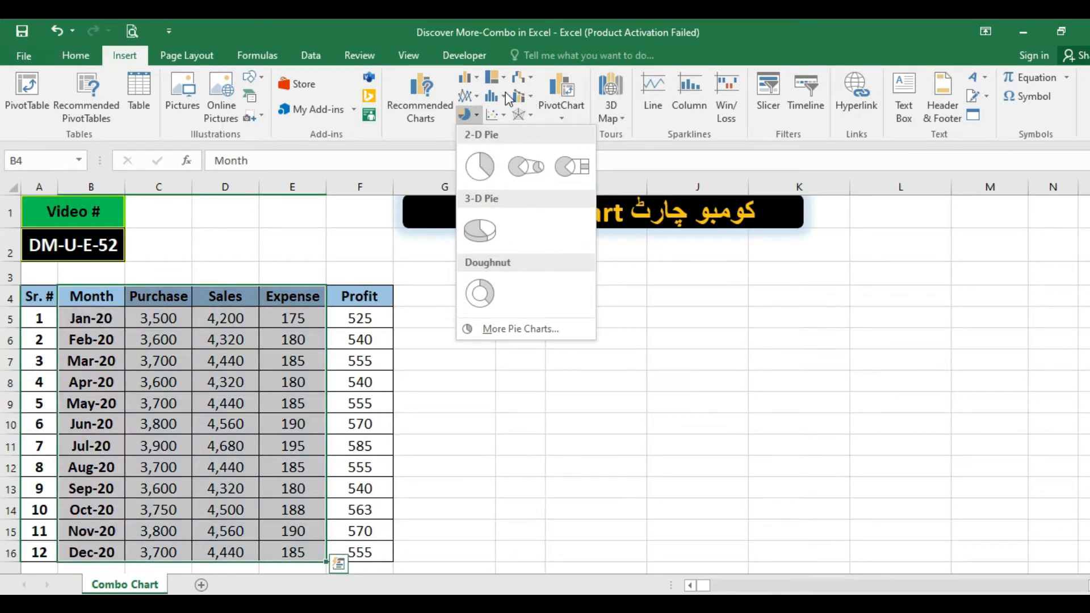
{"action": "left_click", "coordinate": [531, 97]}
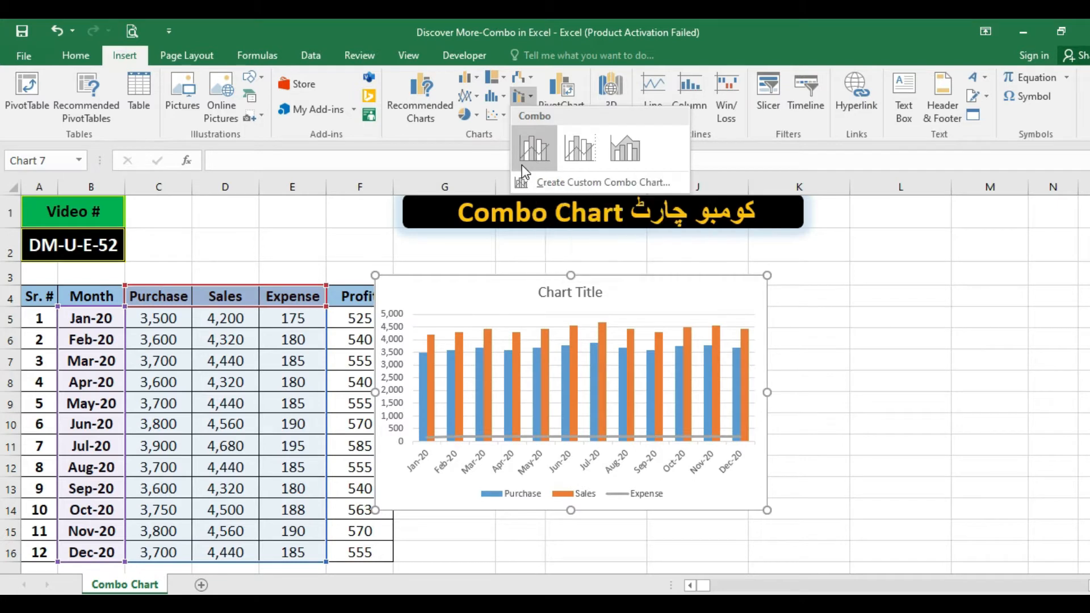
{"action": "left_click", "coordinate": [537, 152]}
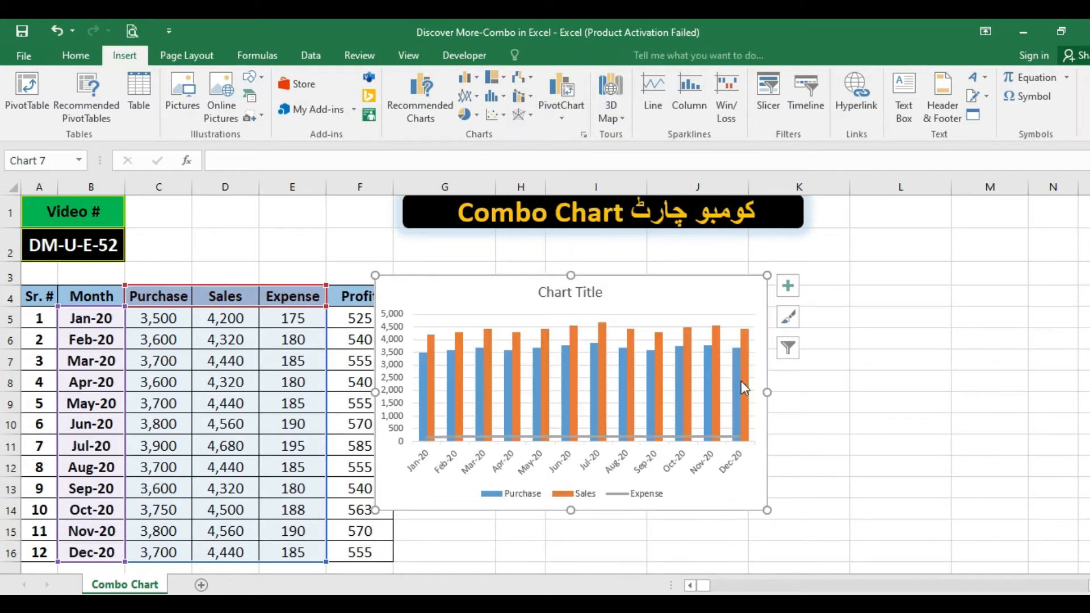
{"action": "left_click_drag", "start_coordinate": [472, 281], "coordinate": [497, 258]}
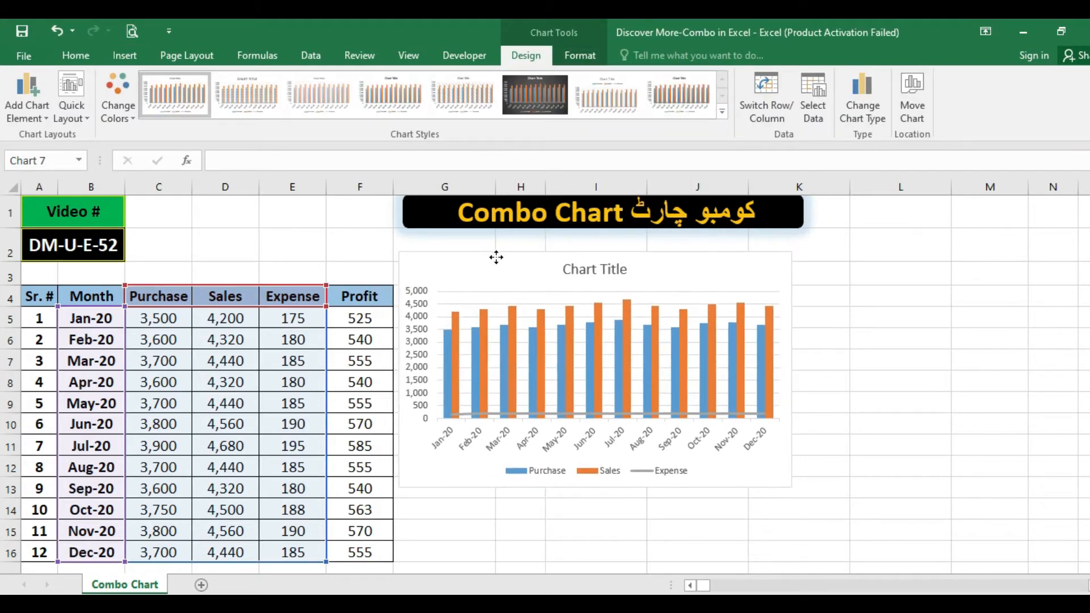
{"action": "left_click_drag", "start_coordinate": [792, 487], "coordinate": [1017, 549]}
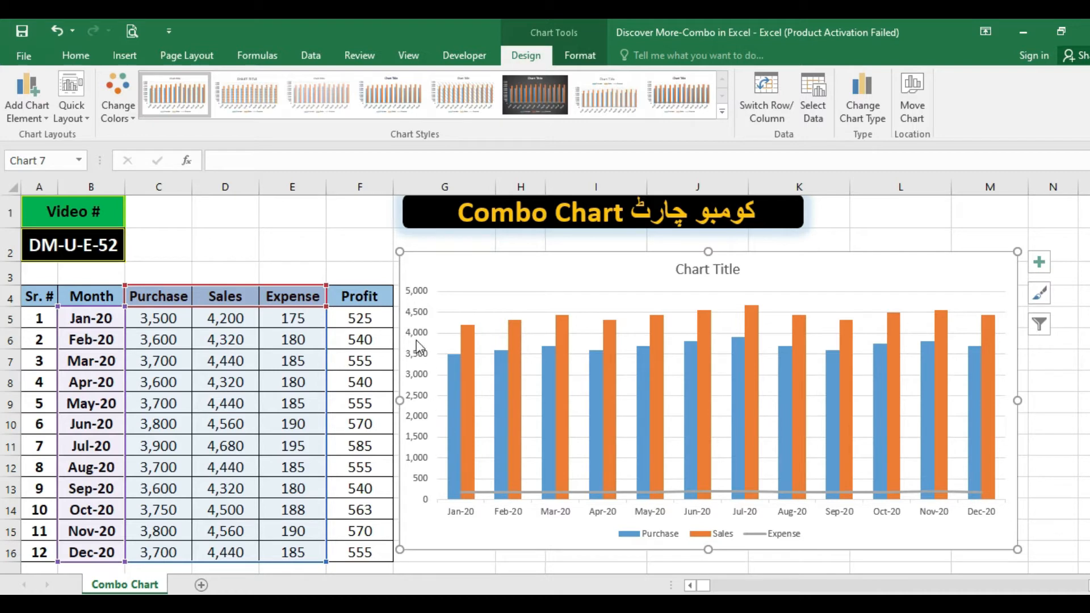
Step: Change the chart to a custom combination with Purchase and Sales as clustered columns and Expense as a line on the secondary axis
{"action": "right_click", "coordinate": [527, 266]}
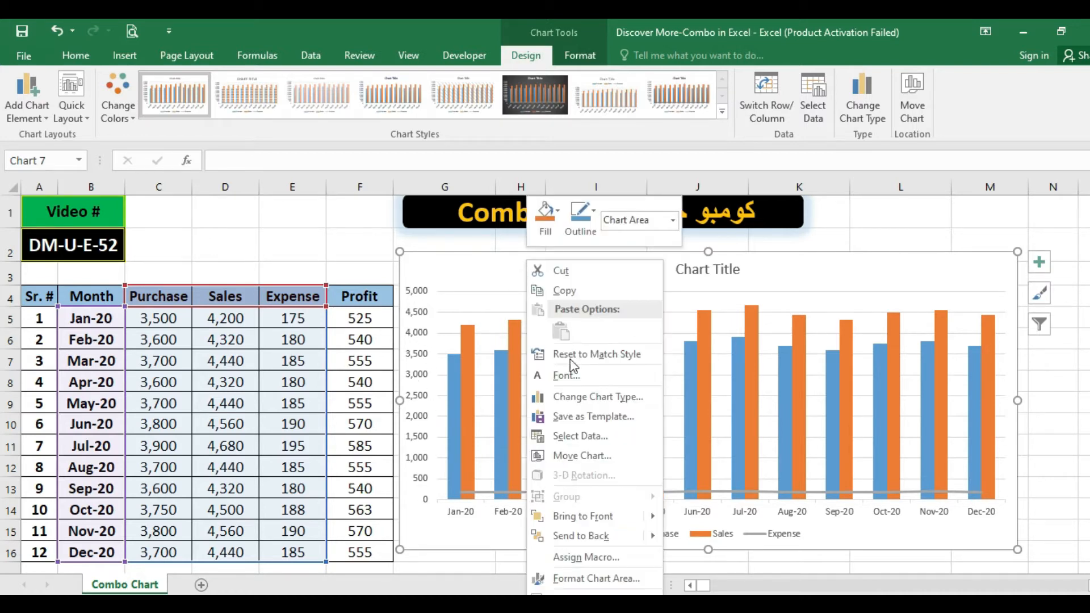
{"action": "left_click", "coordinate": [625, 397]}
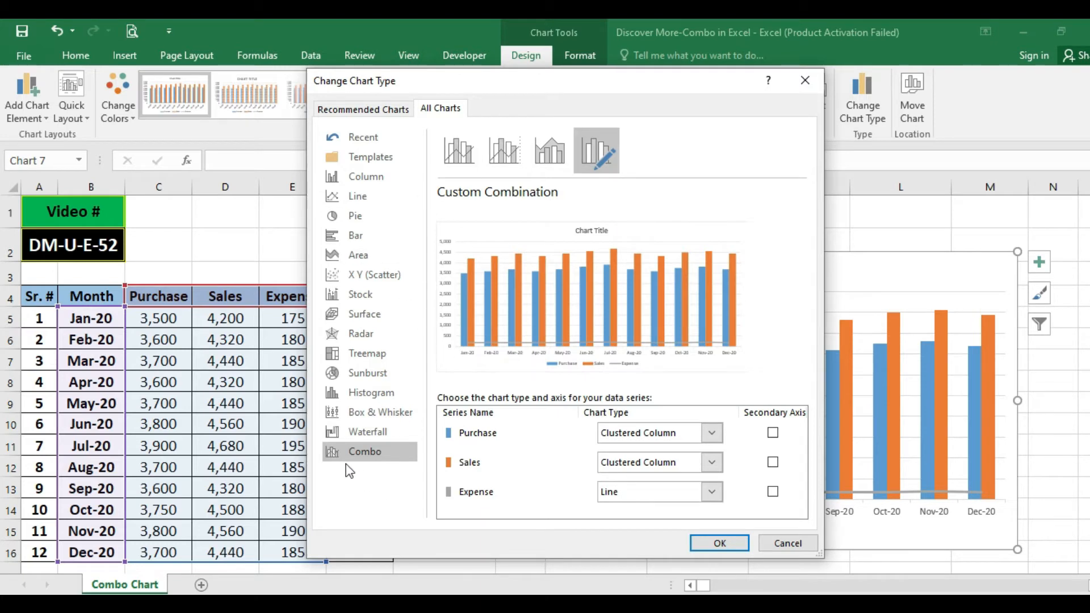
{"action": "left_click", "coordinate": [562, 163]}
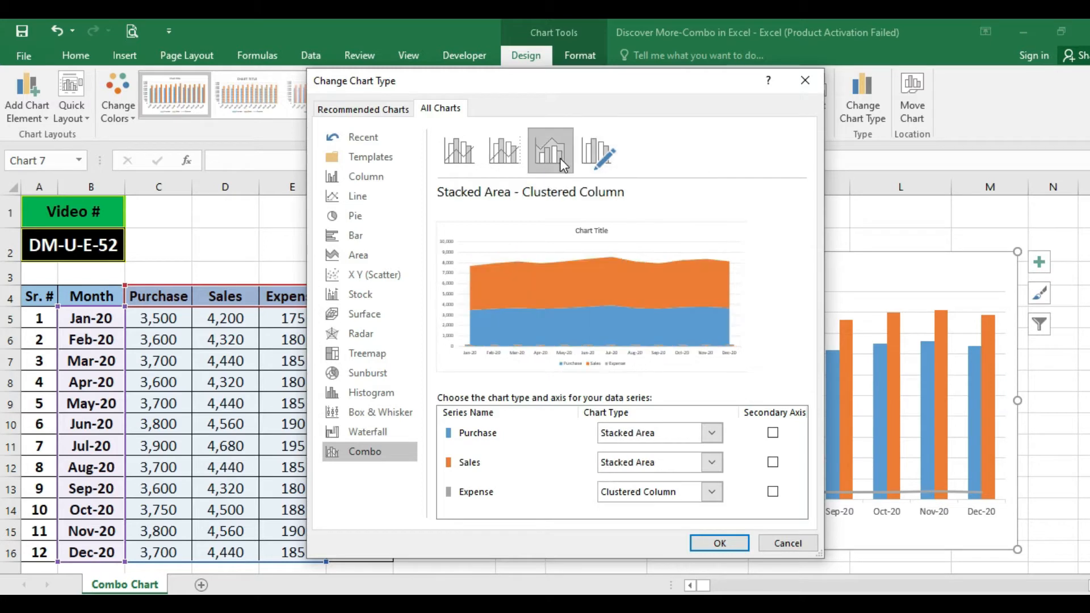
{"action": "left_click", "coordinate": [601, 154]}
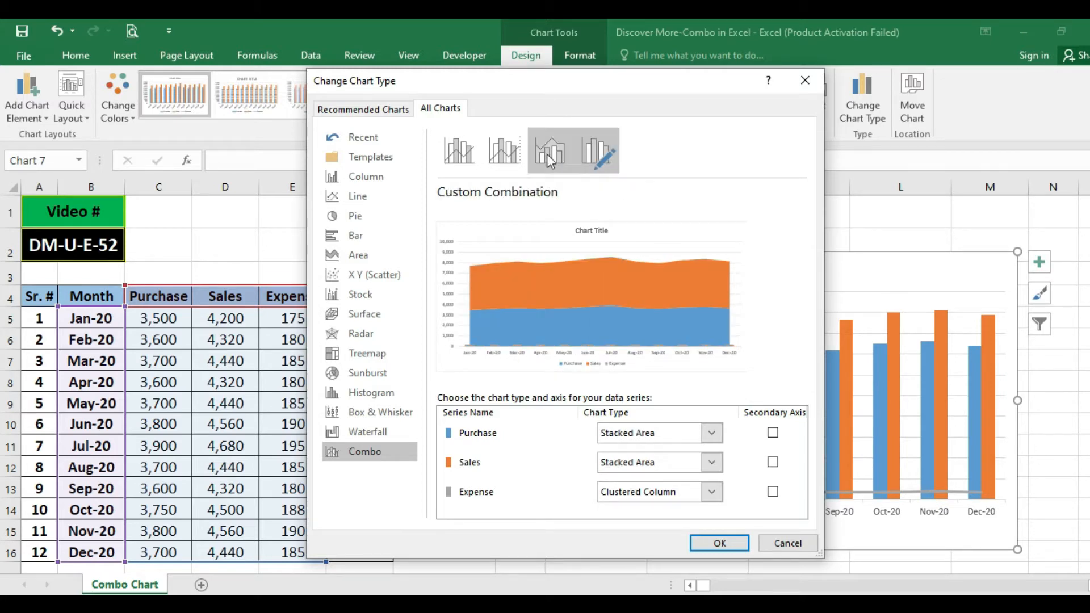
{"action": "left_click", "coordinate": [466, 151]}
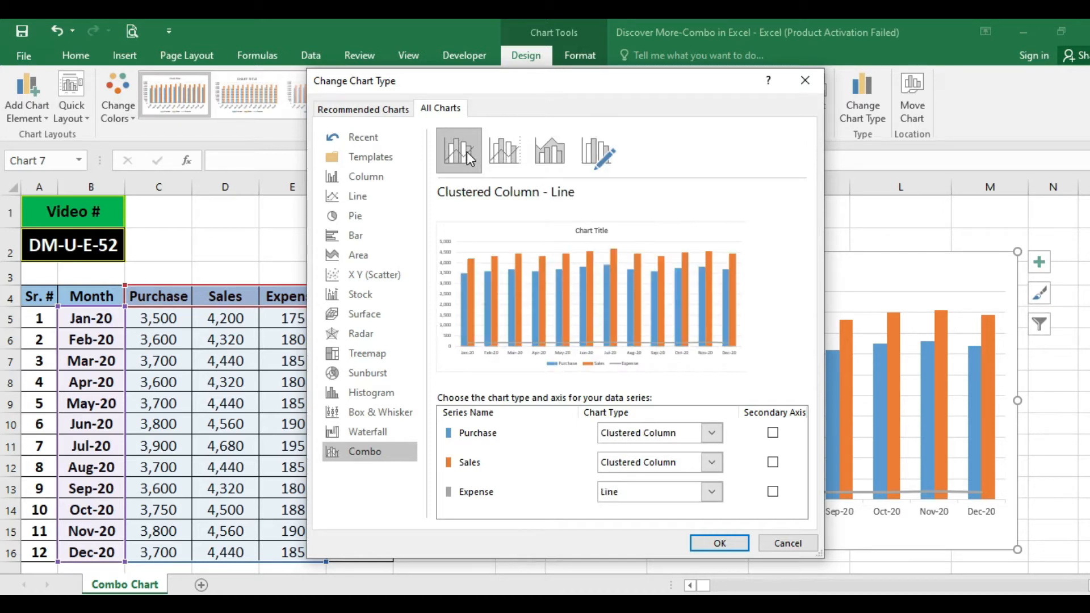
{"action": "left_click", "coordinate": [605, 167]}
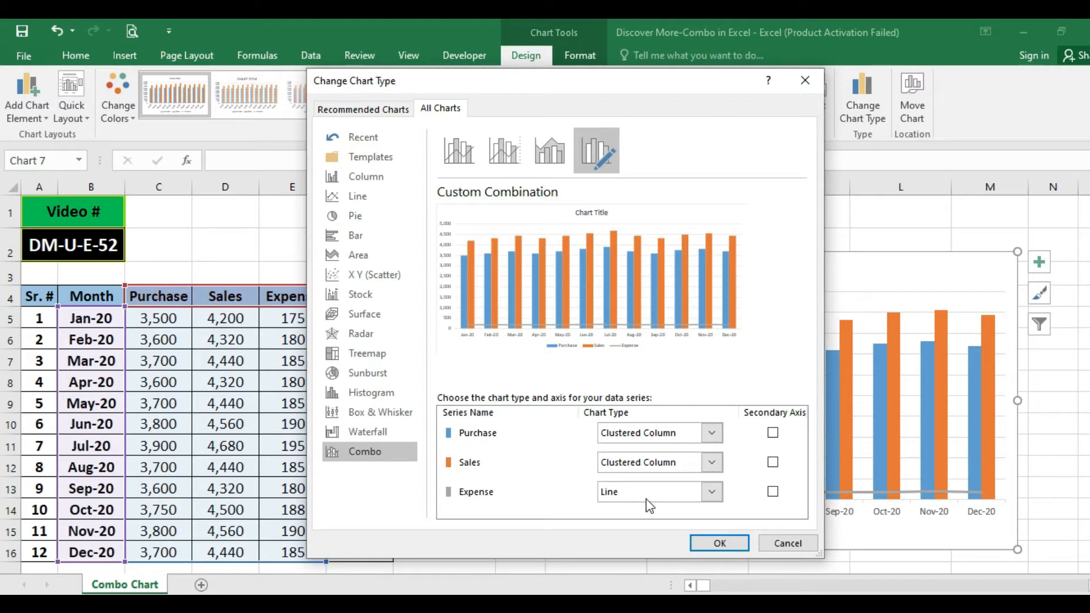
{"action": "left_click", "coordinate": [772, 493]}
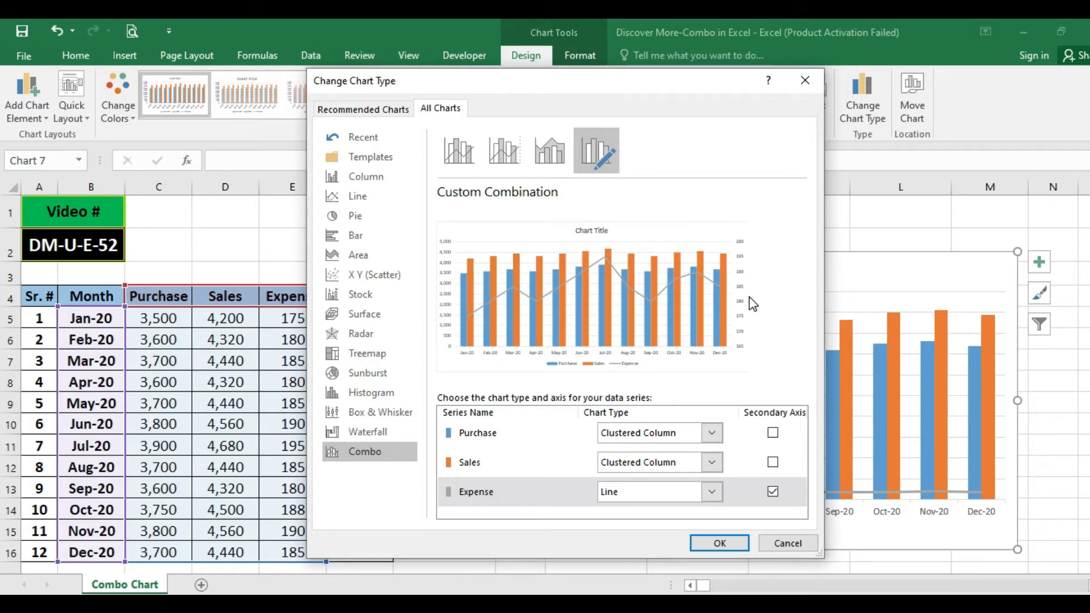
{"action": "left_click", "coordinate": [719, 544]}
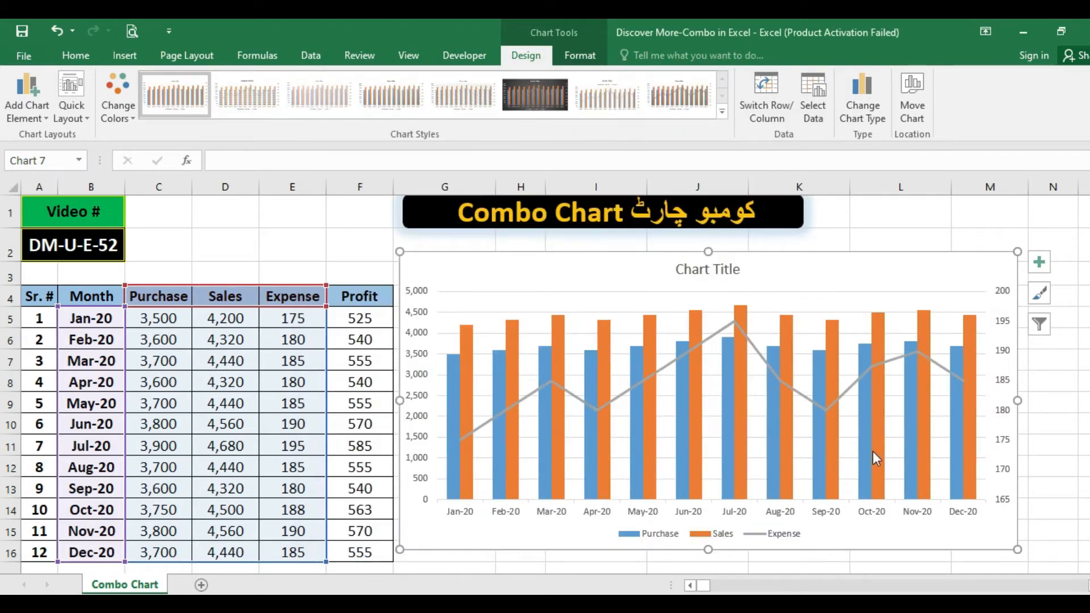
Step: Add data labels to the Expense line in the combo chart
{"action": "mouse_move", "coordinate": [654, 423]}
{"action": "left_click", "coordinate": [953, 374]}
{"action": "right_click", "coordinate": [952, 374]}
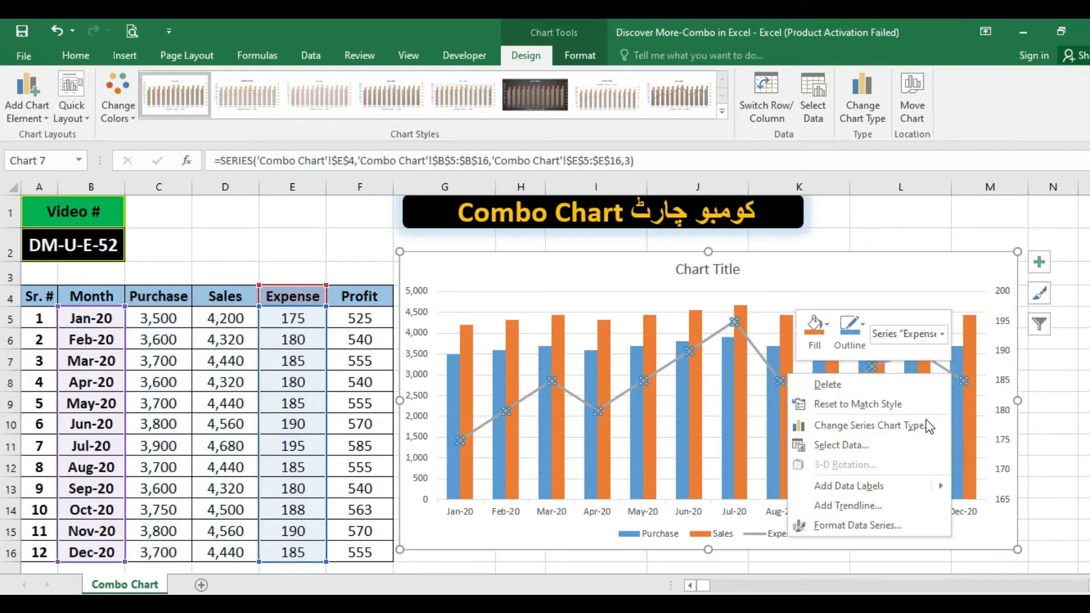
{"action": "mouse_move", "coordinate": [905, 486]}
{"action": "left_click", "coordinate": [979, 486]}
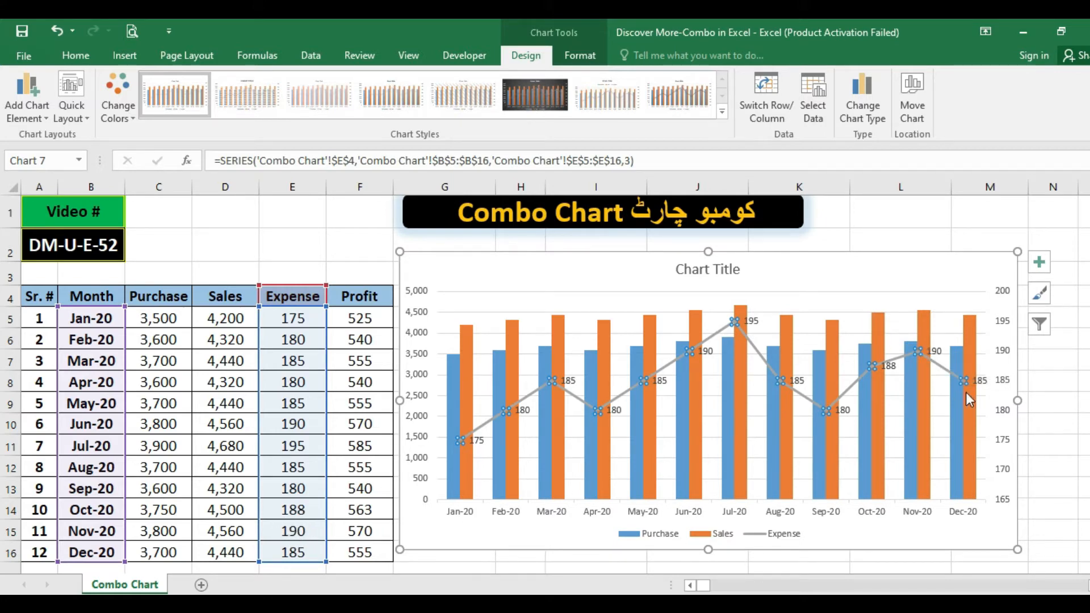
{"action": "left_click", "coordinate": [361, 251]}
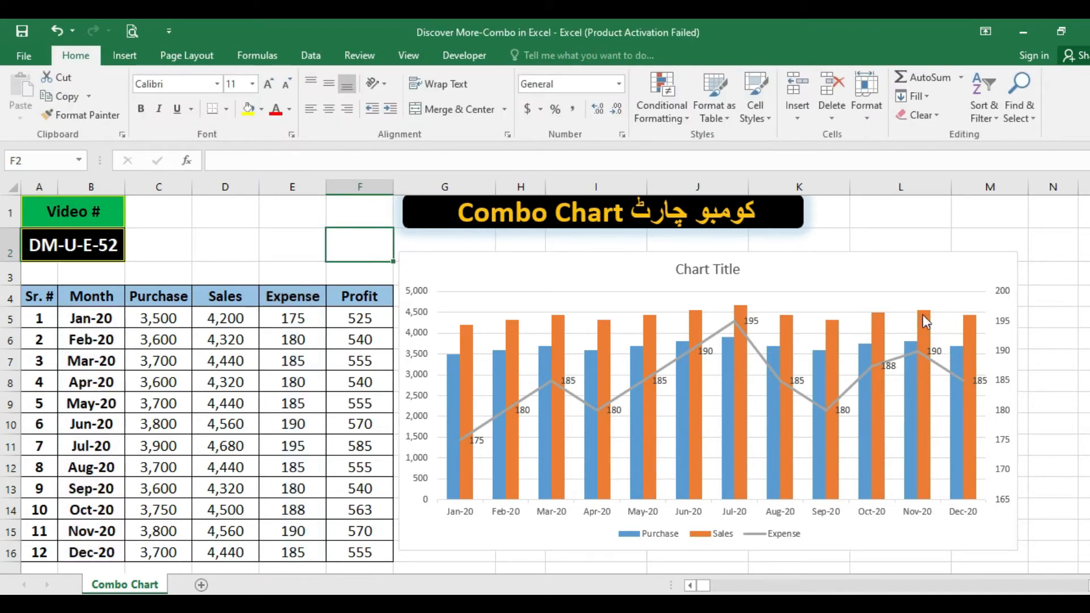
Step: Add data labels to the Sales columns in the combo chart
{"action": "left_click", "coordinate": [907, 367]}
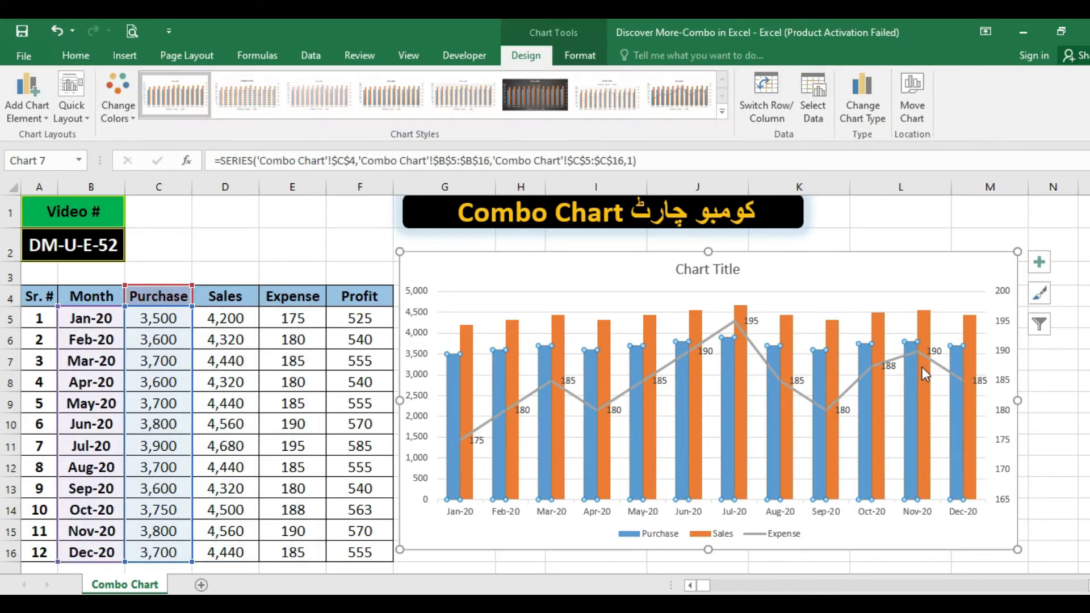
{"action": "left_click", "coordinate": [922, 367]}
{"action": "left_click", "coordinate": [914, 372]}
{"action": "left_click", "coordinate": [922, 376]}
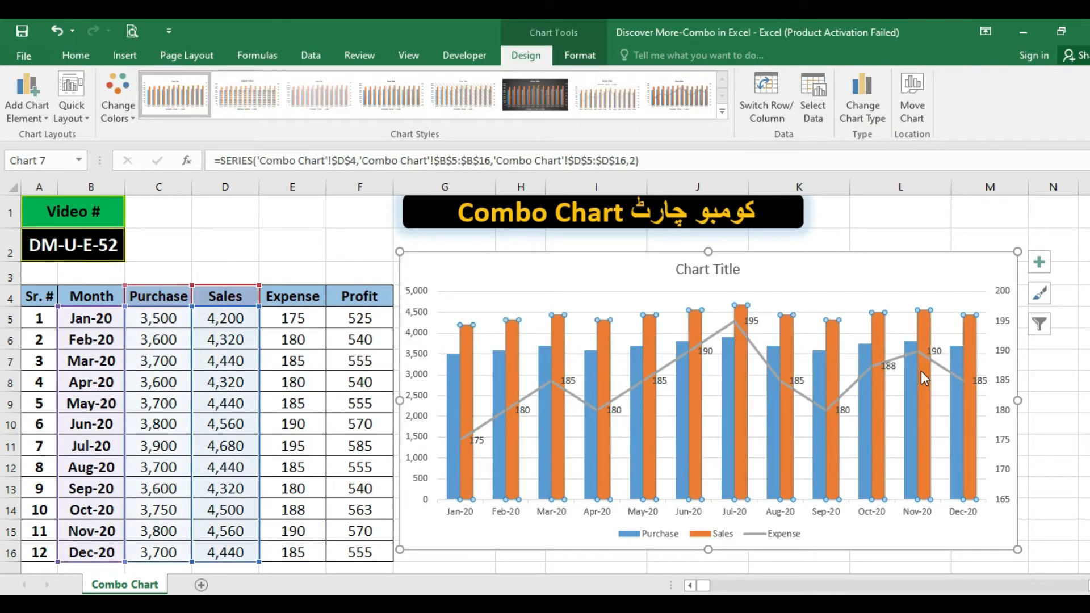
{"action": "right_click", "coordinate": [922, 377]}
{"action": "mouse_move", "coordinate": [1050, 485]}
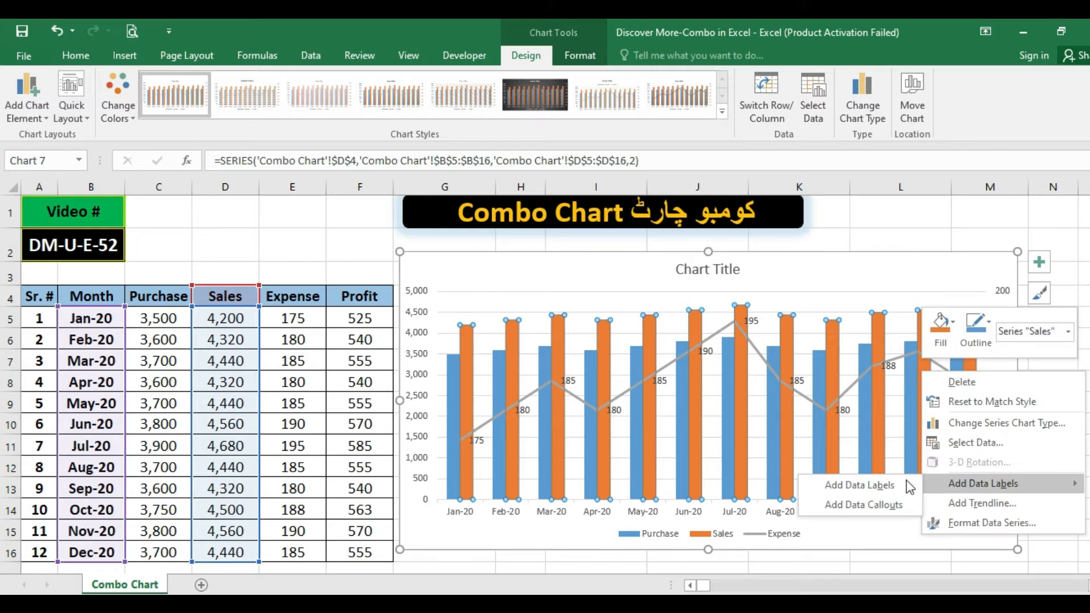
{"action": "left_click", "coordinate": [886, 483]}
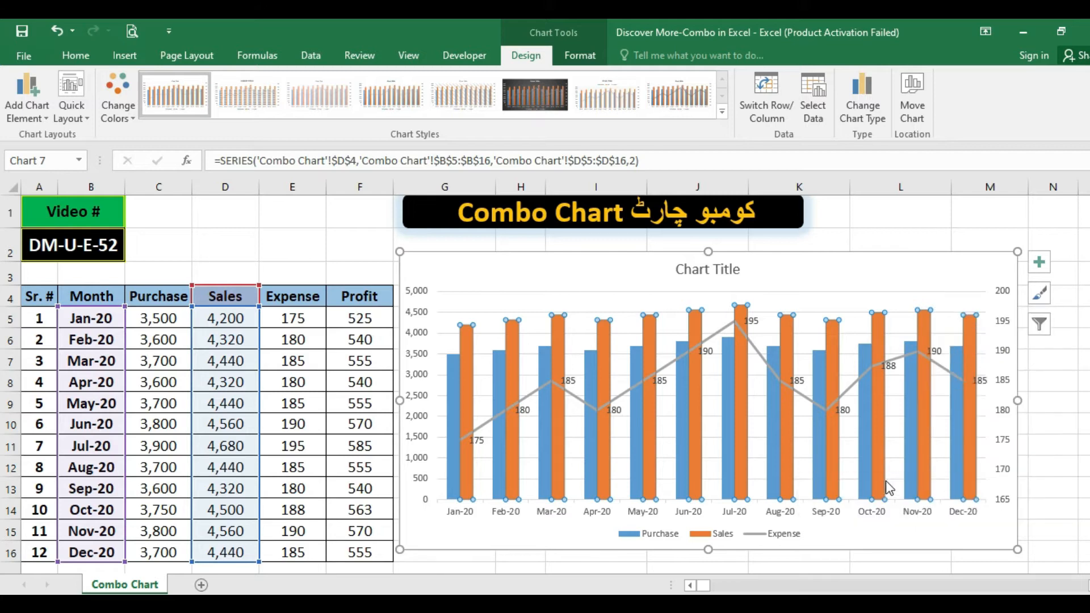
Step: Add data labels to the Purchase columns as well
{"action": "right_click", "coordinate": [910, 380]}
{"action": "mouse_move", "coordinate": [930, 492]}
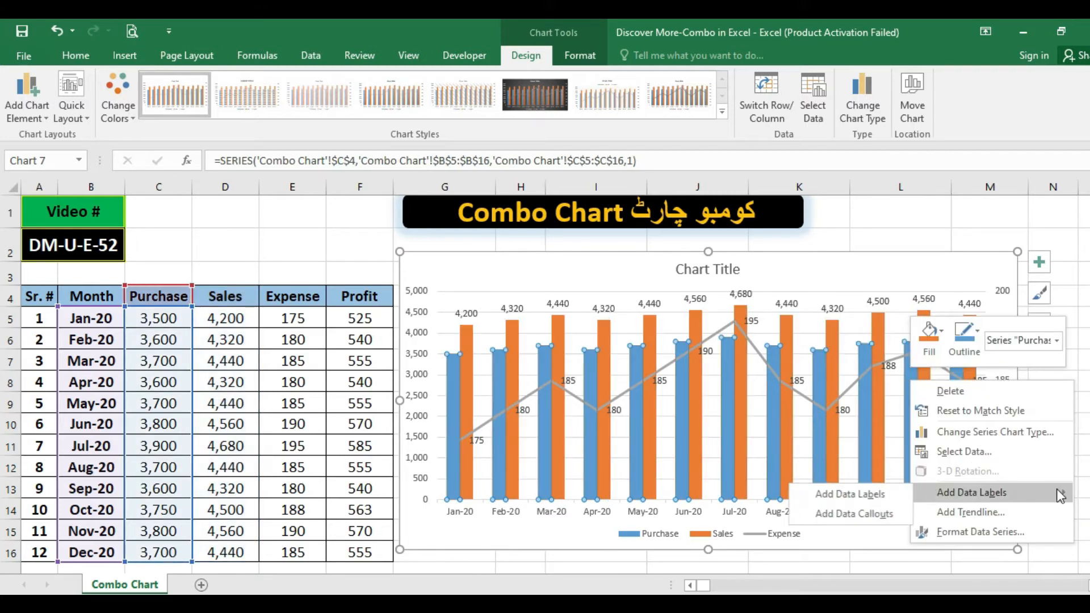
{"action": "left_click", "coordinate": [891, 496]}
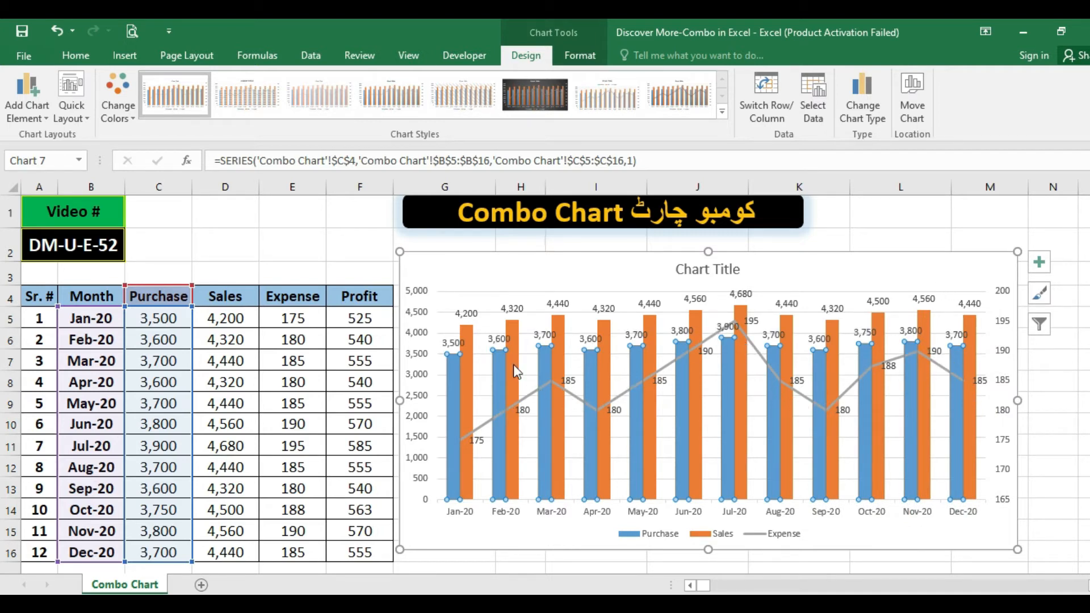
Step: Delete the chart and insert a new Clustered Column - Line combo chart from B4:F16, including the Profit column
{"action": "left_click", "coordinate": [456, 260]}
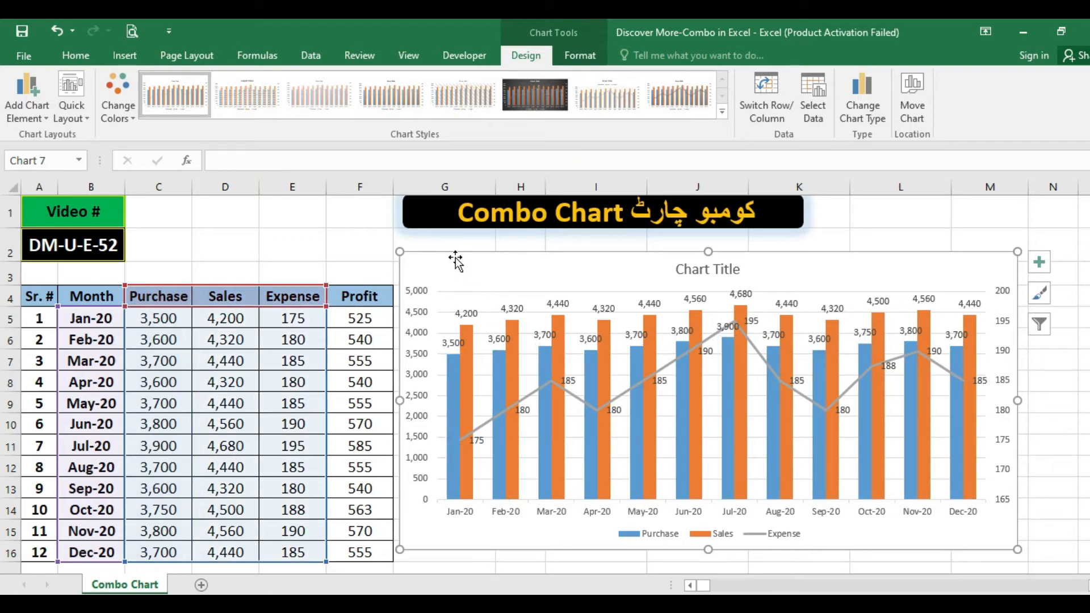
{"action": "key", "text": "Delete"}
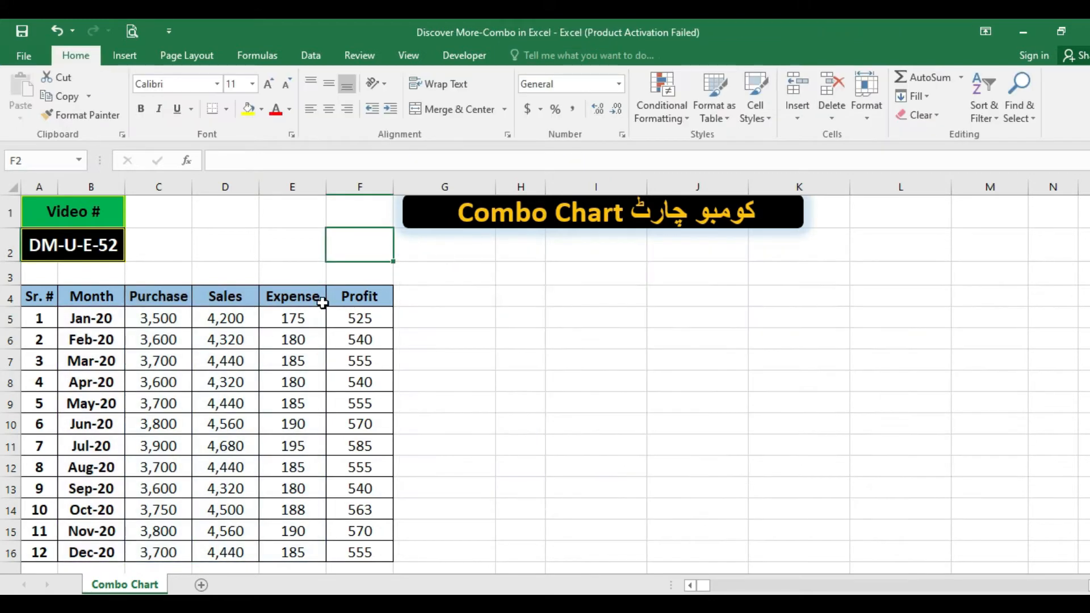
{"action": "left_click_drag", "start_coordinate": [80, 294], "coordinate": [360, 559]}
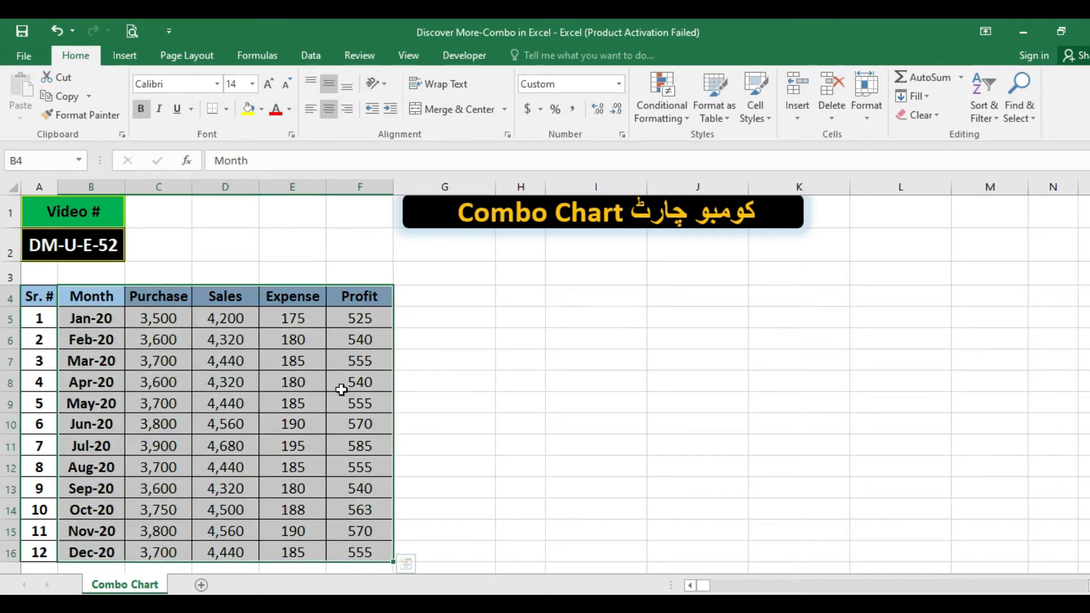
{"action": "left_click", "coordinate": [121, 53]}
{"action": "left_click", "coordinate": [528, 96]}
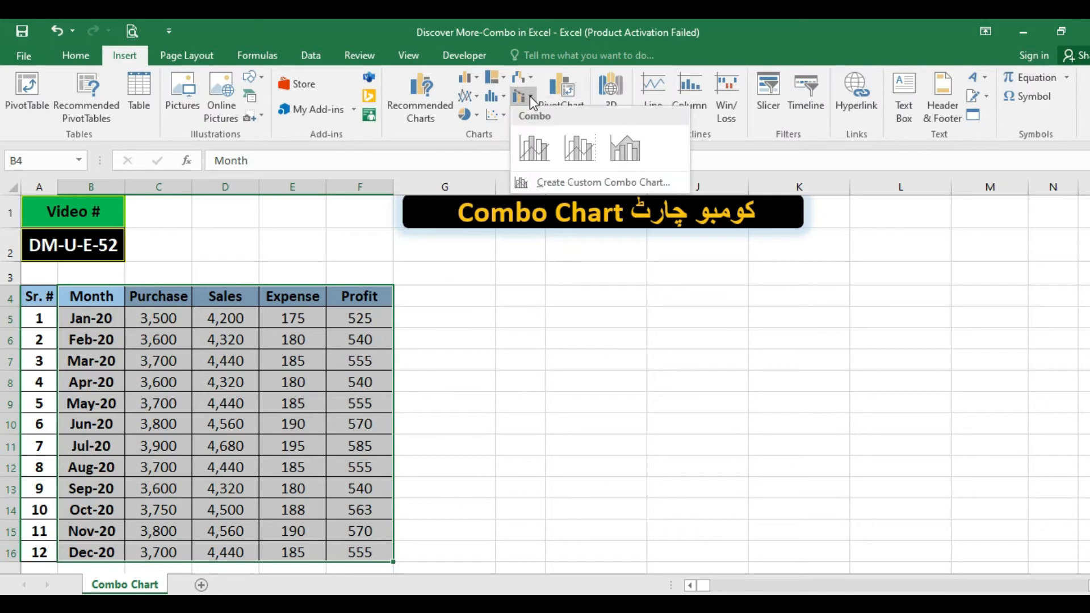
{"action": "left_click", "coordinate": [526, 150]}
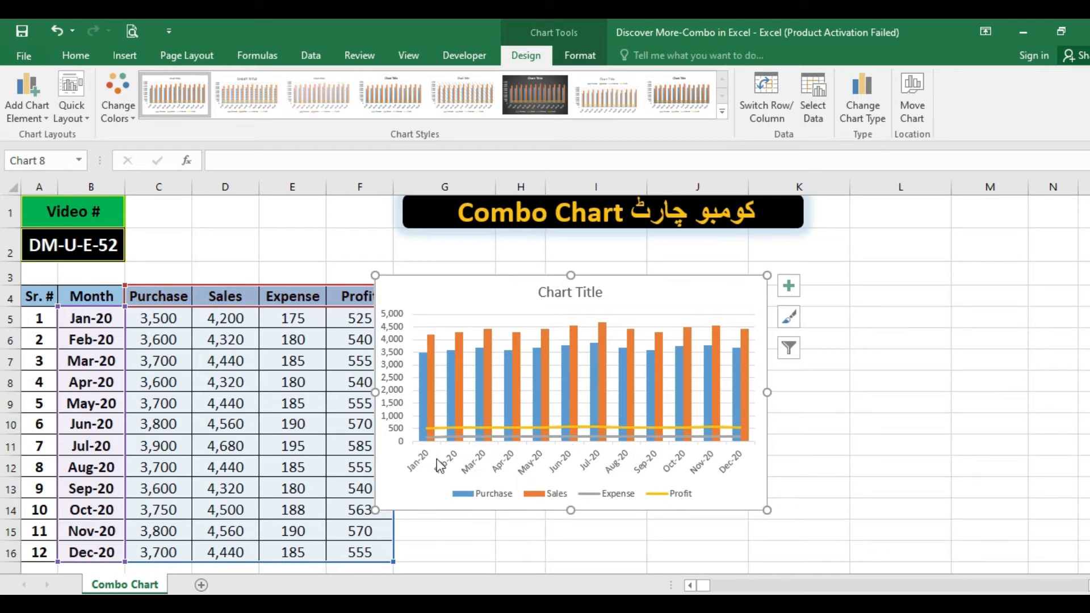
Step: Move the new chart beside the table and enlarge it to span about columns G to N, down to row 16
{"action": "left_click_drag", "start_coordinate": [470, 280], "coordinate": [495, 252]}
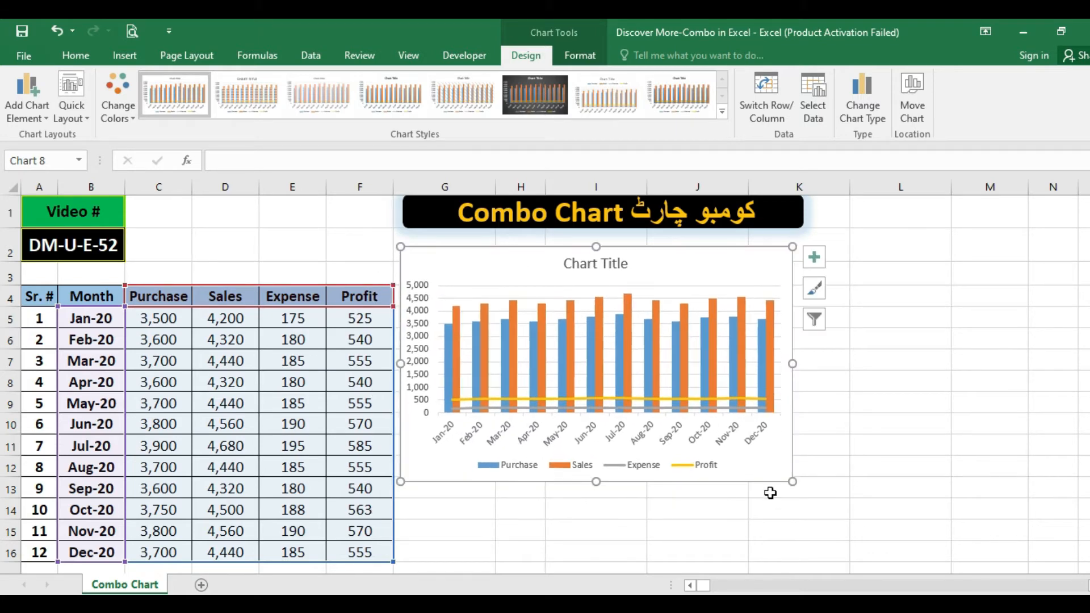
{"action": "left_click_drag", "start_coordinate": [796, 485], "coordinate": [831, 495]}
{"action": "left_click_drag", "start_coordinate": [1035, 554], "coordinate": [1053, 559]}
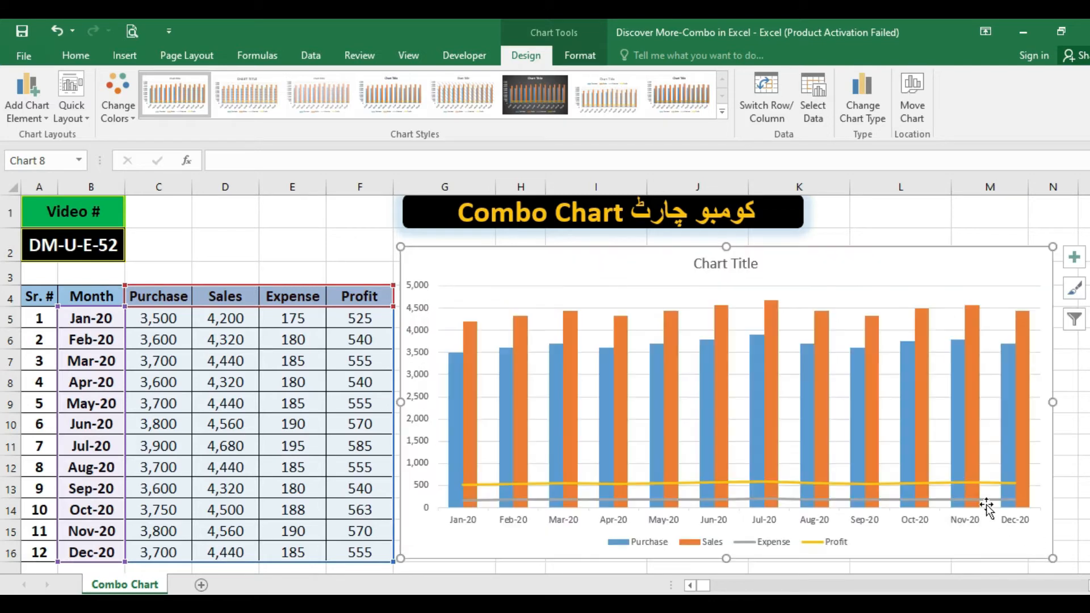
Step: Change the chart to a custom combination that plots the Expense and Profit lines on the secondary axis
{"action": "right_click", "coordinate": [809, 268]}
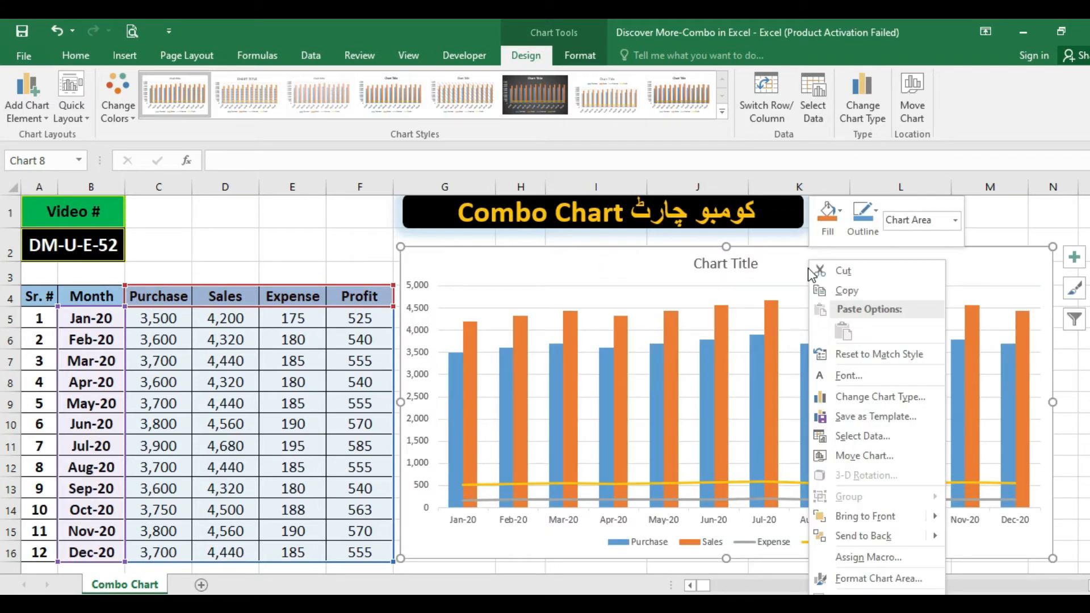
{"action": "left_click", "coordinate": [833, 399]}
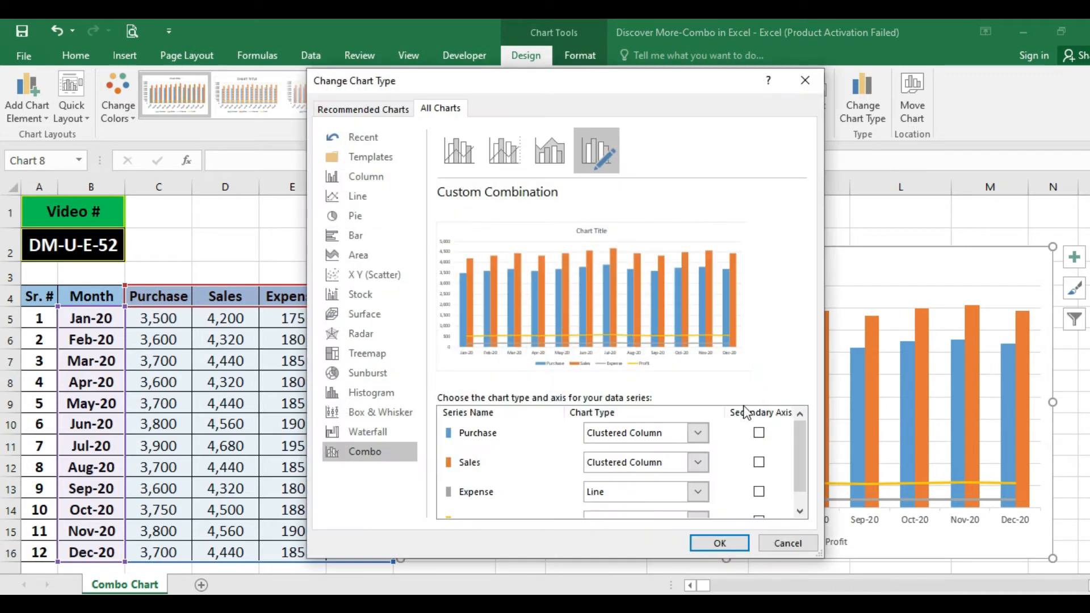
{"action": "scroll", "coordinate": [804, 454], "scroll_direction": "down", "scroll_amount": 1}
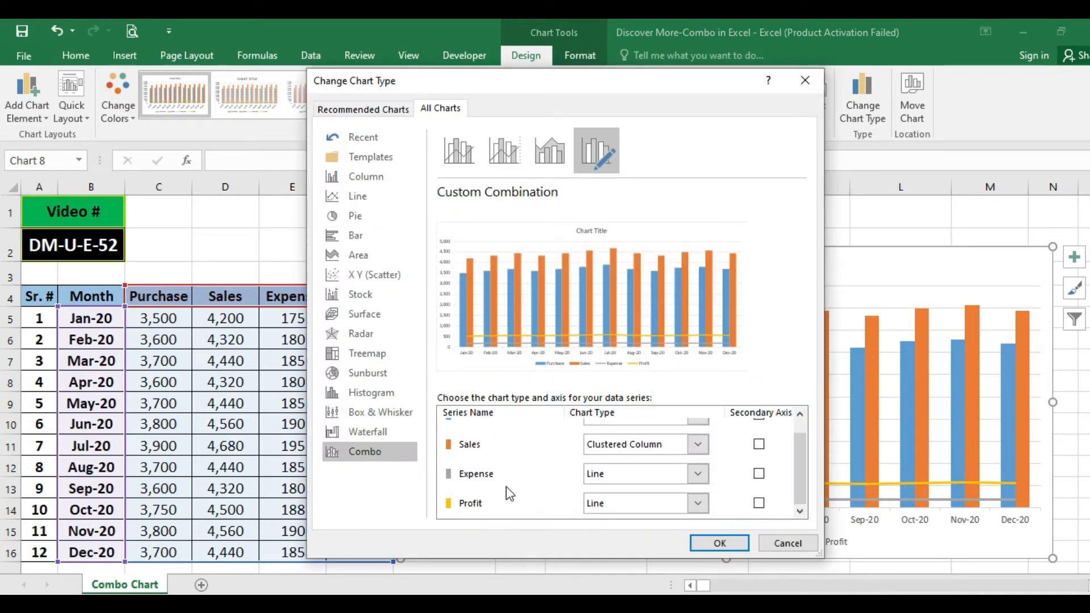
{"action": "left_click", "coordinate": [759, 504]}
{"action": "left_click", "coordinate": [759, 474]}
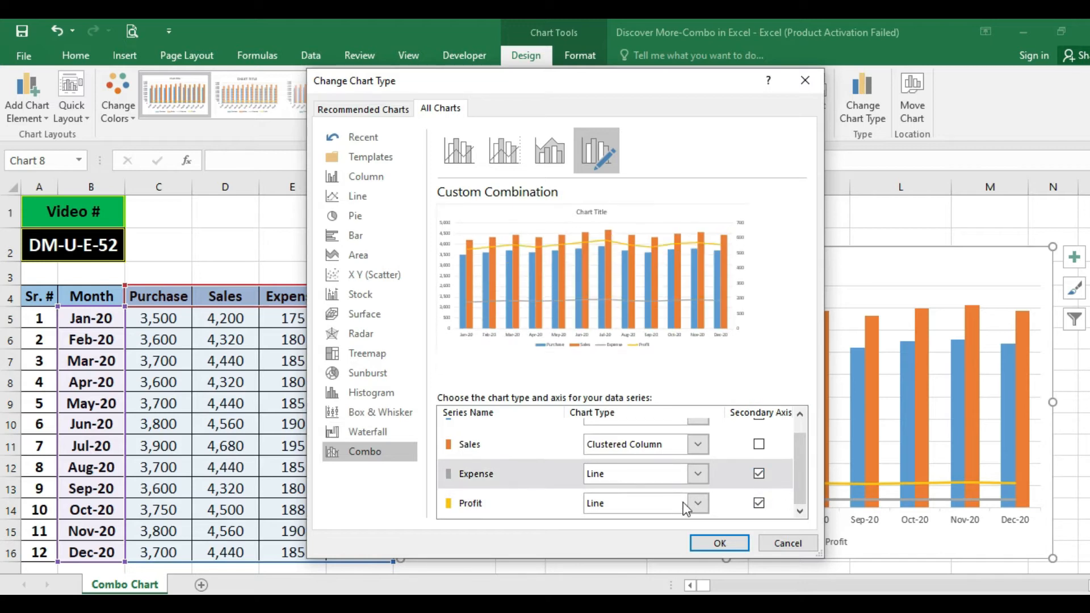
{"action": "left_click", "coordinate": [759, 473]}
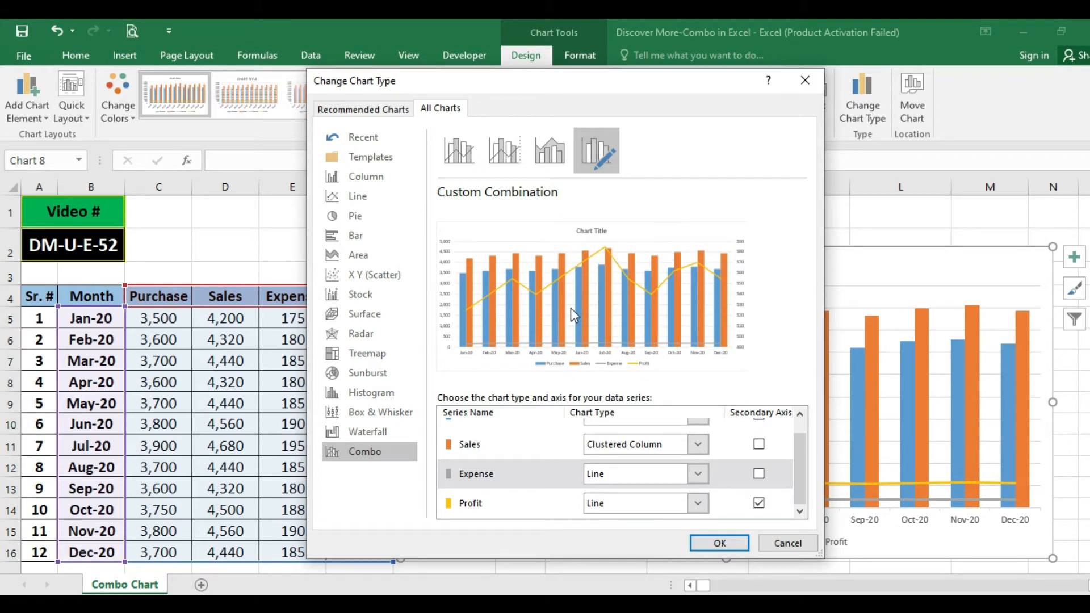
{"action": "left_click", "coordinate": [759, 475]}
{"action": "left_click", "coordinate": [719, 544]}
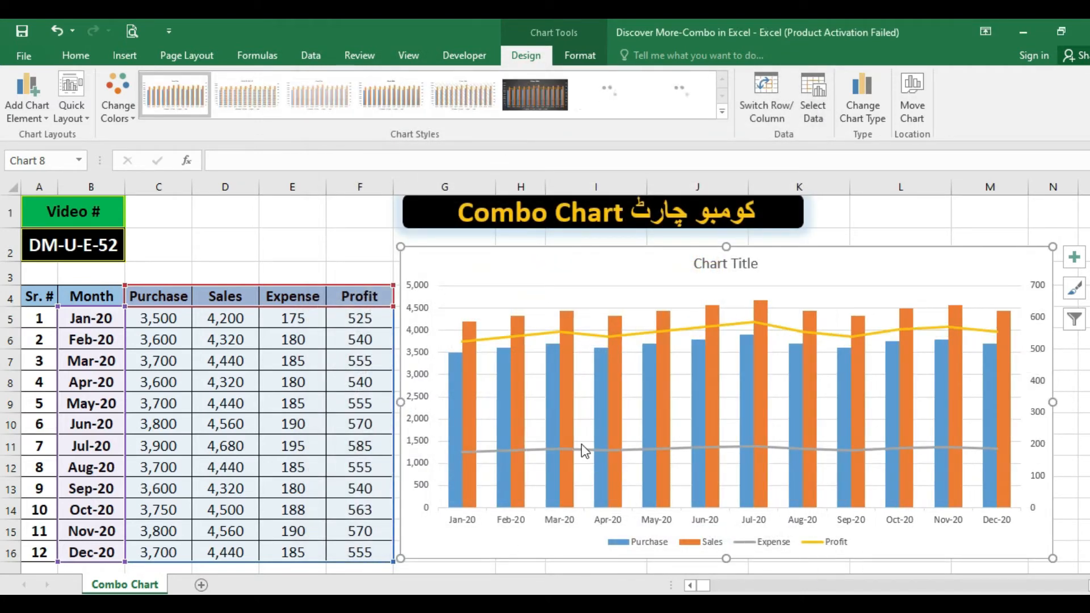
Step: Examine the Purchase, Sales and Expense series in the chart and the table column each one plots
{"action": "left_click", "coordinate": [516, 347]}
{"action": "left_click", "coordinate": [505, 353]}
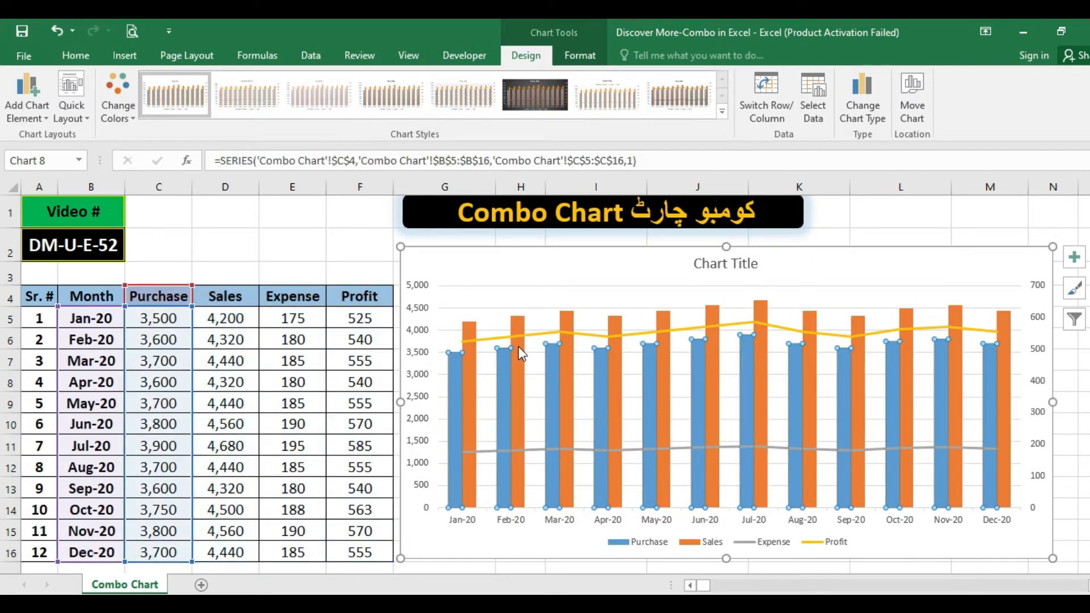
{"action": "left_click", "coordinate": [519, 347]}
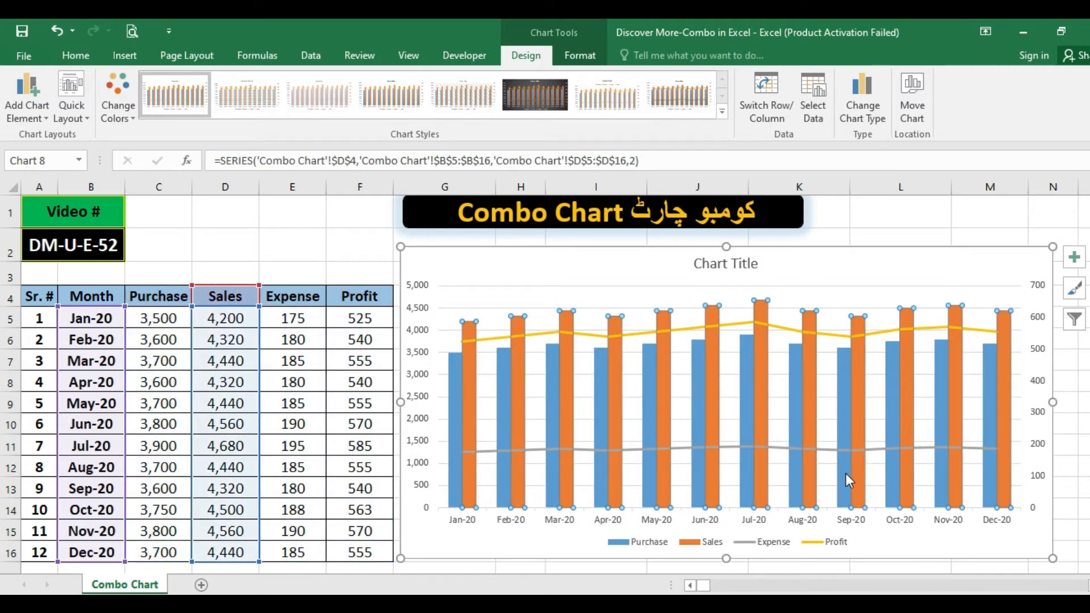
{"action": "left_click", "coordinate": [539, 448]}
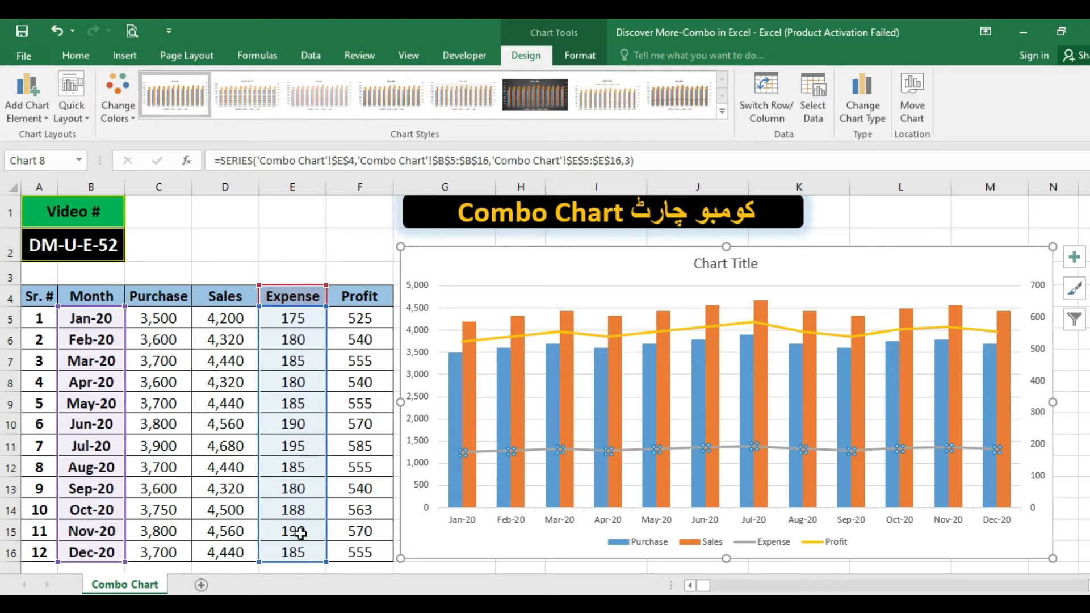
Step: Try 300 as the Aug-20 expense in E12 to test the chart lines, and undo the change
{"action": "left_click", "coordinate": [287, 465]}
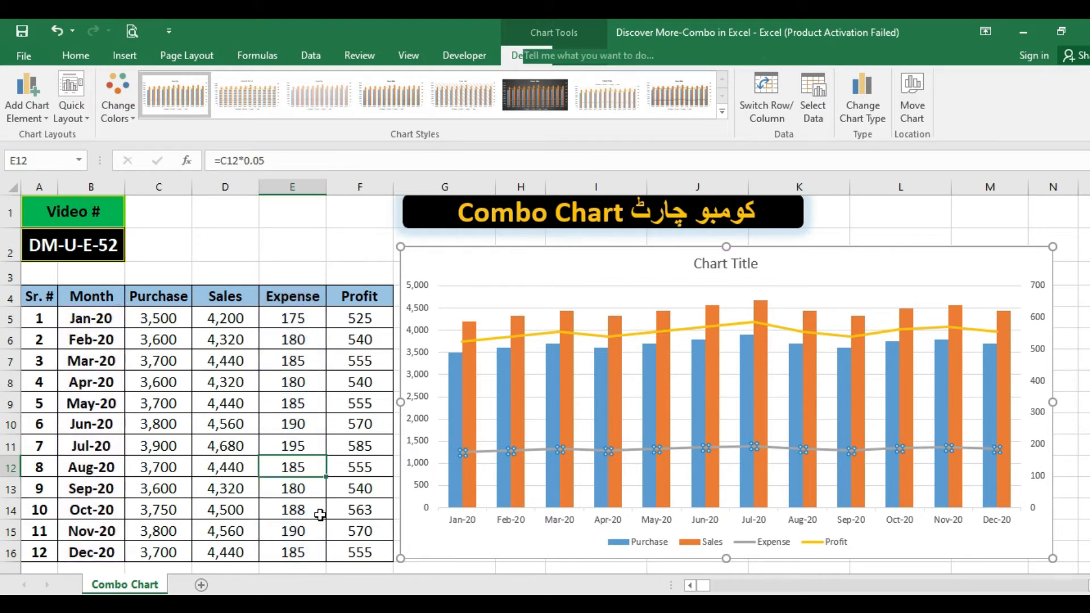
{"action": "type", "text": "300"}
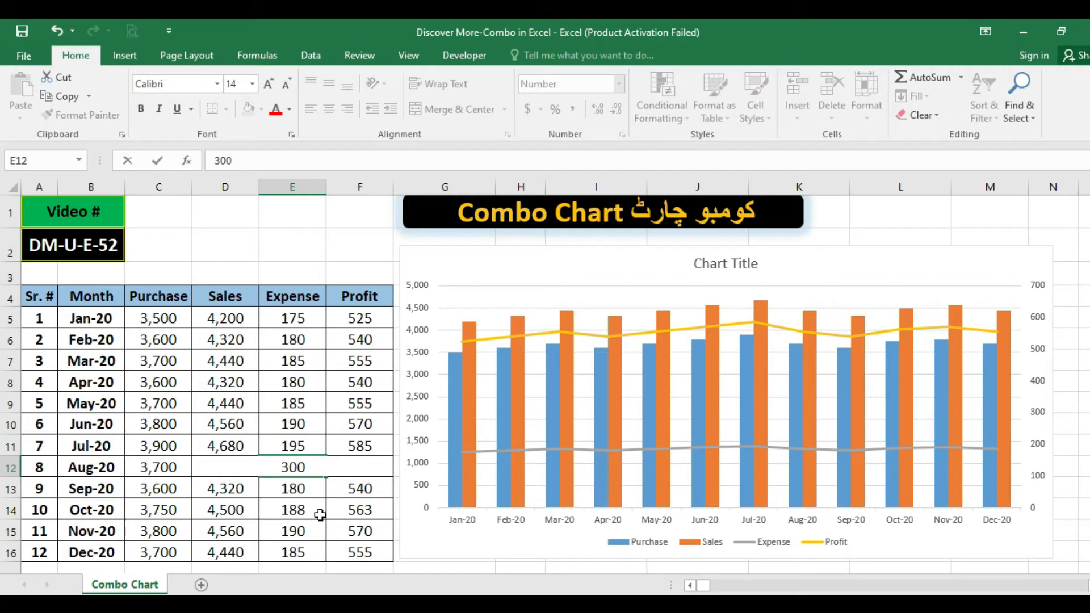
{"action": "key", "text": "Return"}
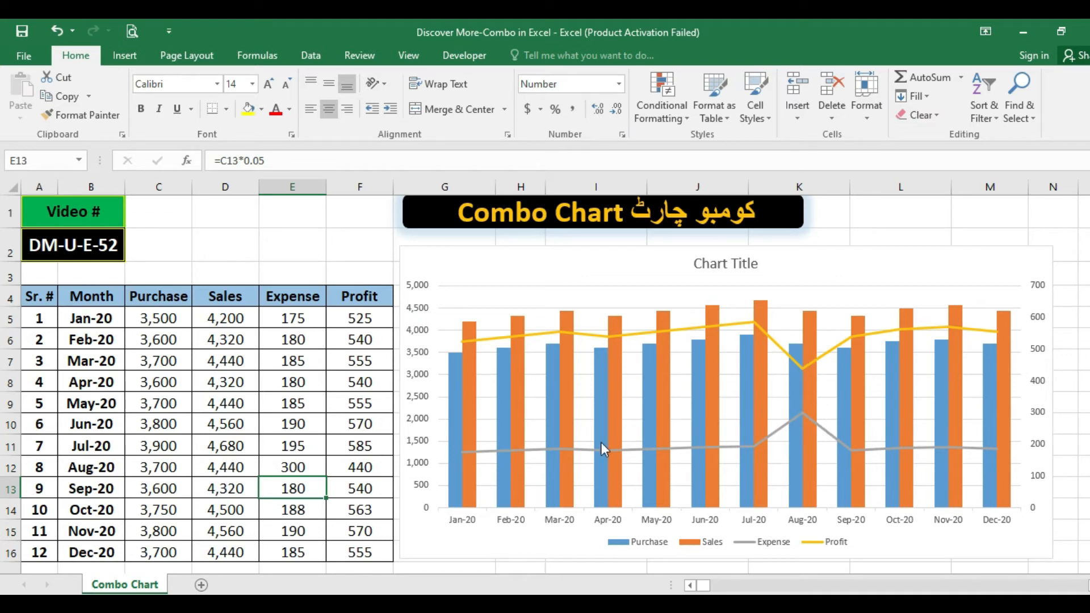
{"action": "key", "text": "ctrl+z"}
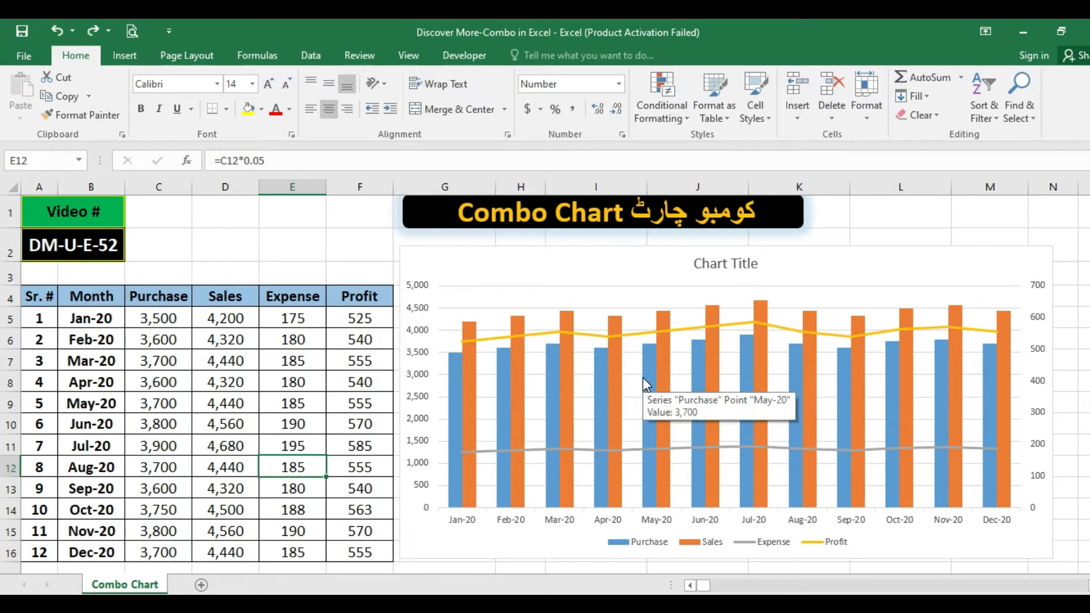
Step: Change the chart type of the Purchase and Sales series in the combo chart to Stacked Line with Markers
{"action": "right_click", "coordinate": [508, 261]}
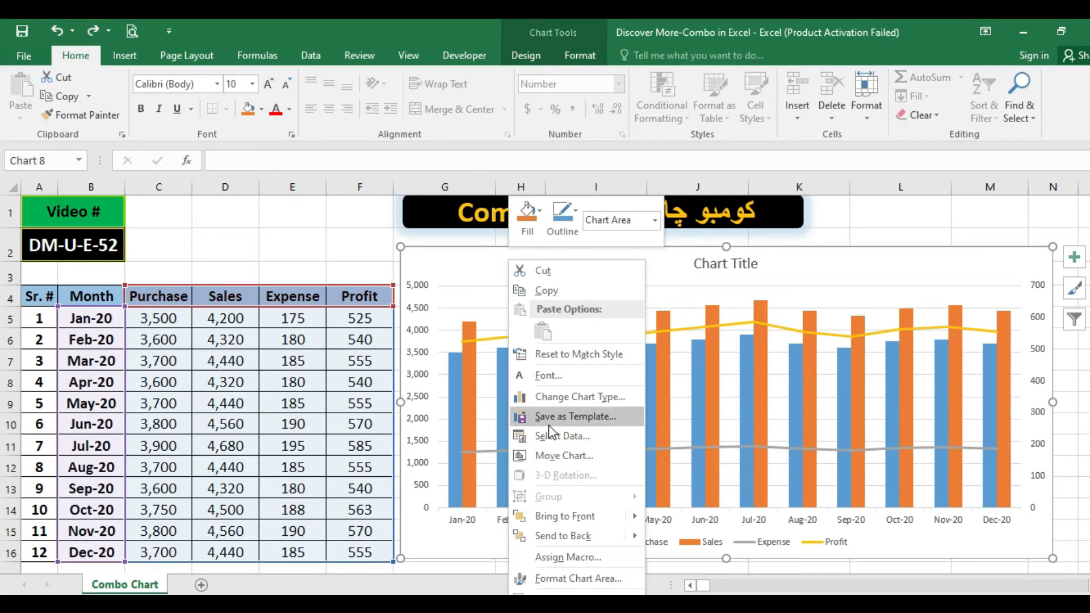
{"action": "left_click", "coordinate": [559, 397]}
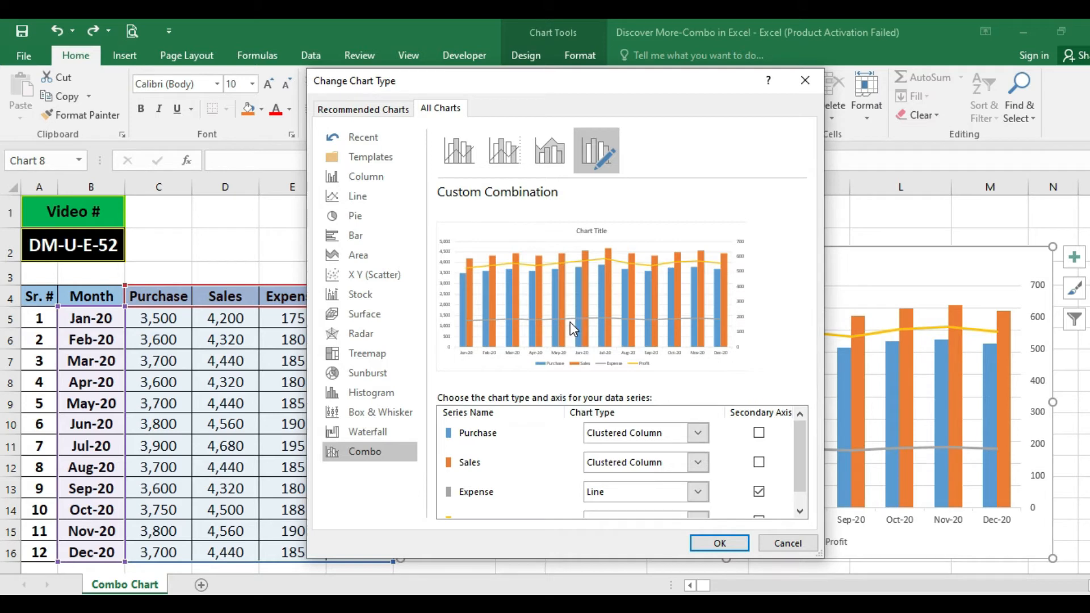
{"action": "left_click", "coordinate": [697, 435]}
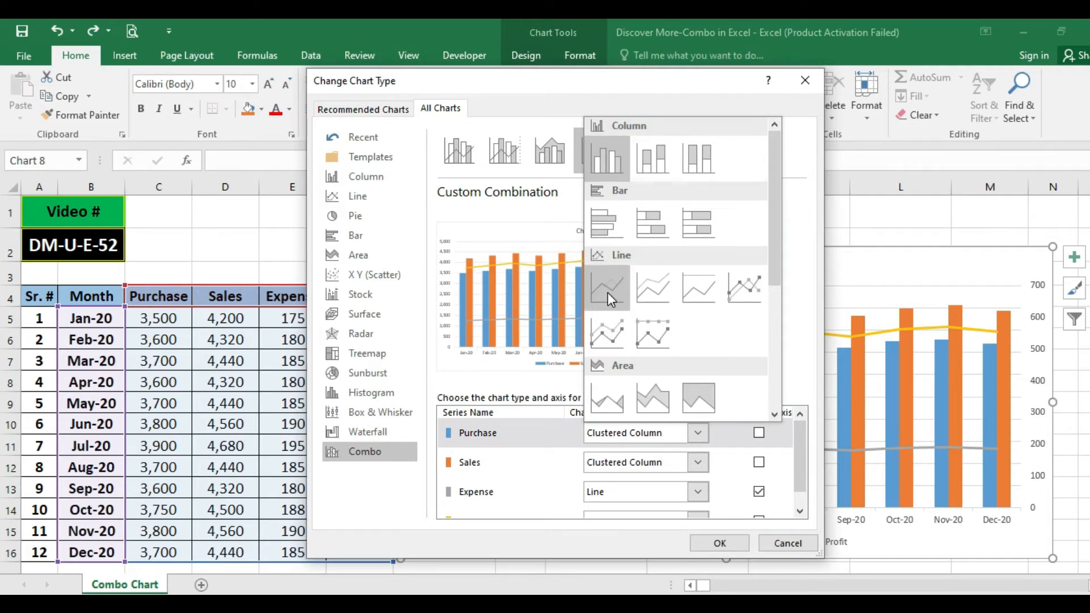
{"action": "left_click", "coordinate": [605, 333]}
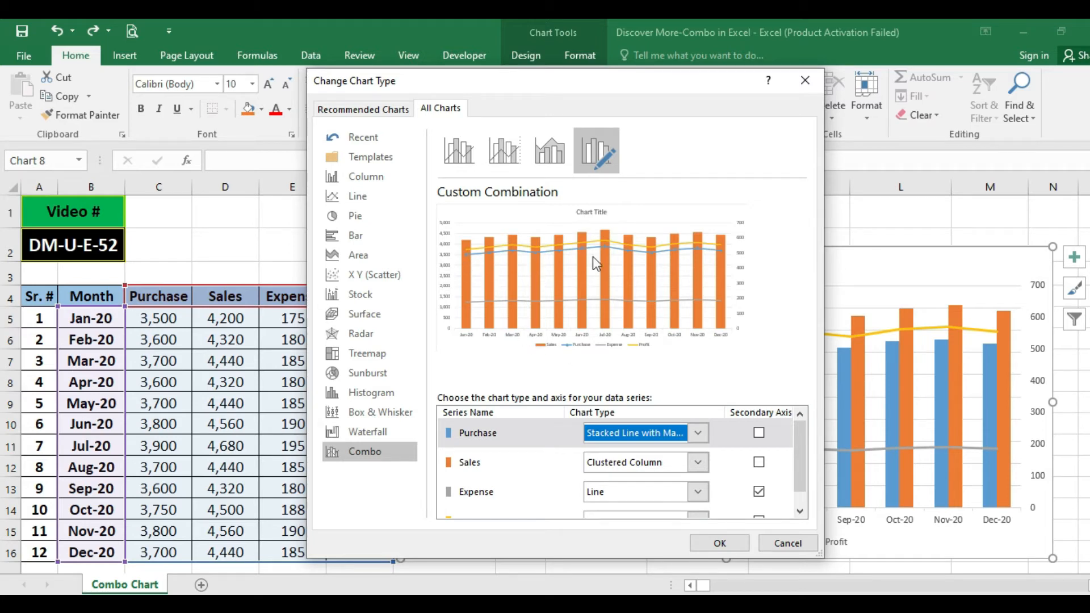
{"action": "left_click", "coordinate": [698, 463]}
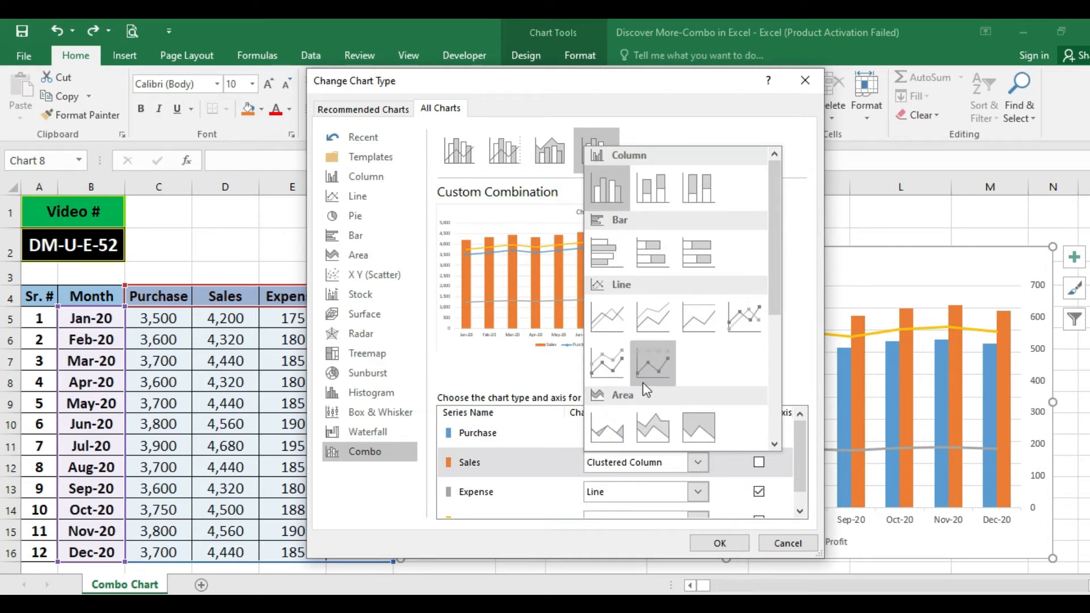
{"action": "left_click", "coordinate": [652, 366]}
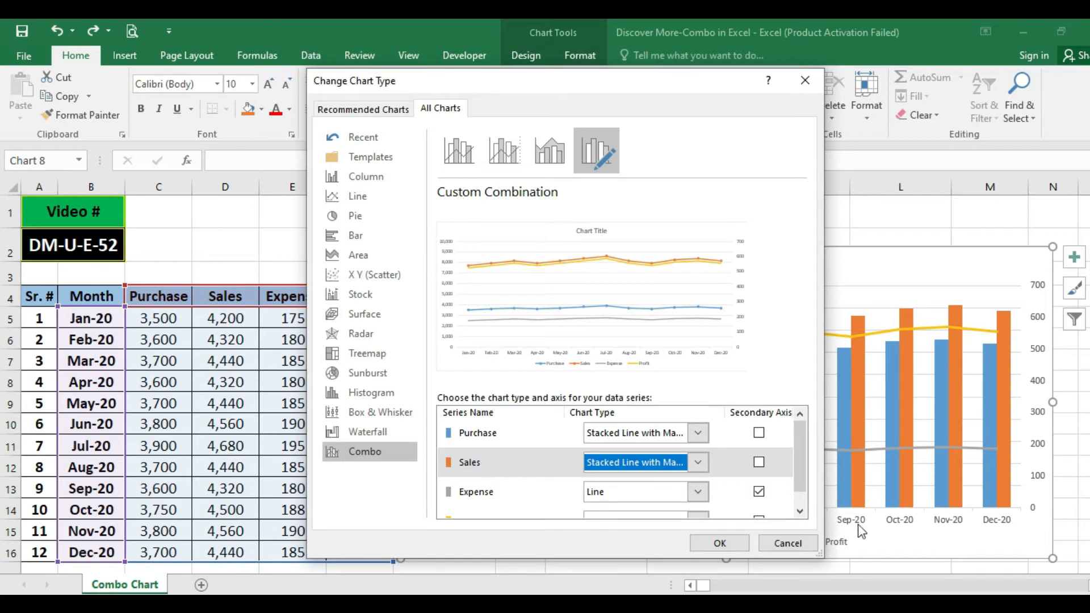
Step: Change the Expense and Profit series to Clustered Column, keeping both on the secondary axis, and apply the custom combination
{"action": "left_click", "coordinate": [799, 511]}
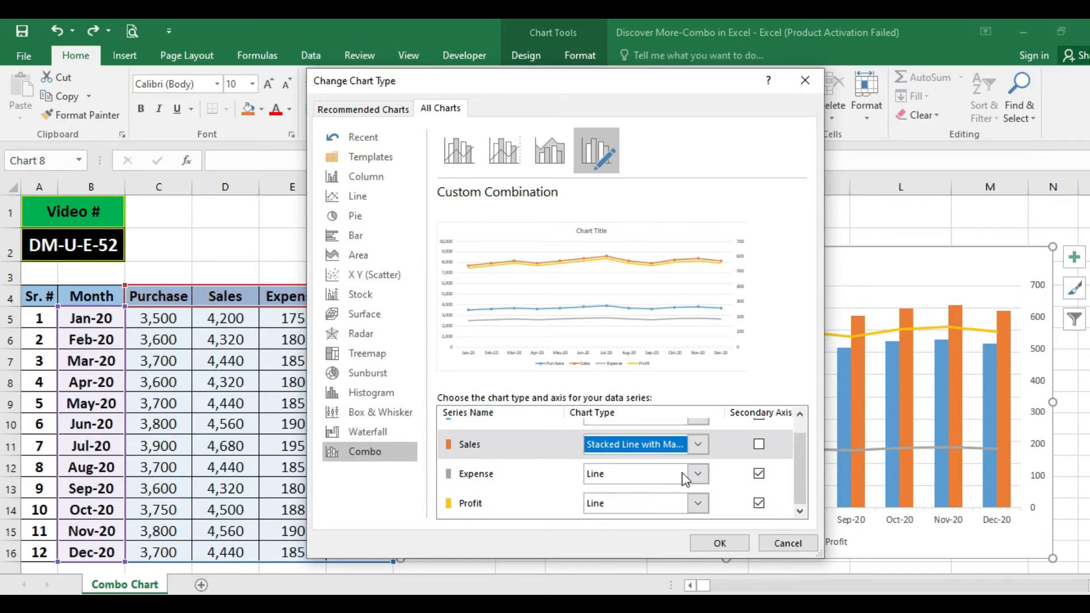
{"action": "left_click", "coordinate": [699, 475]}
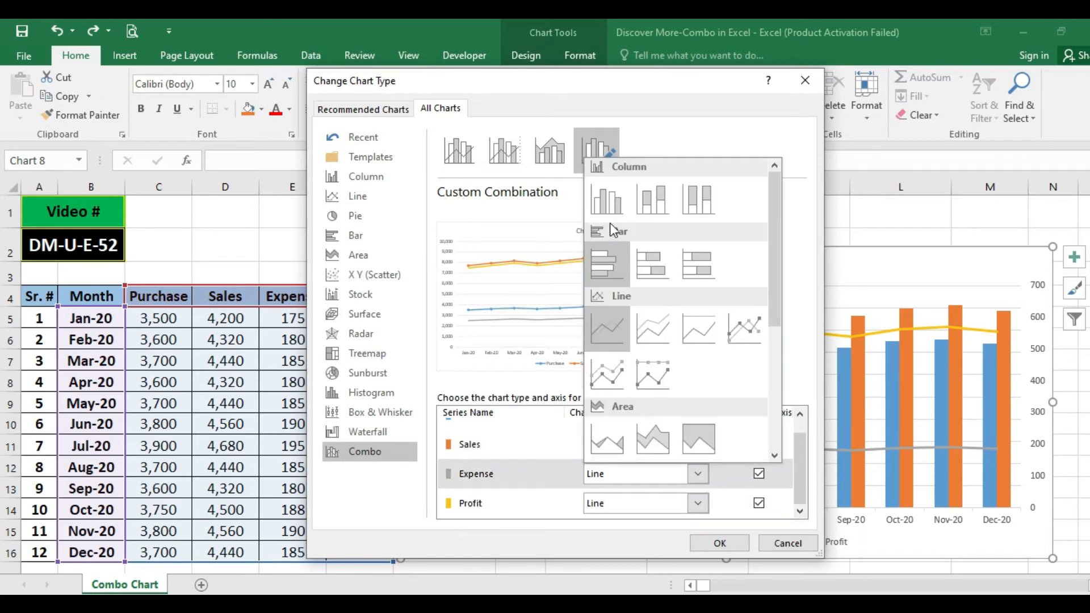
{"action": "left_click", "coordinate": [609, 205]}
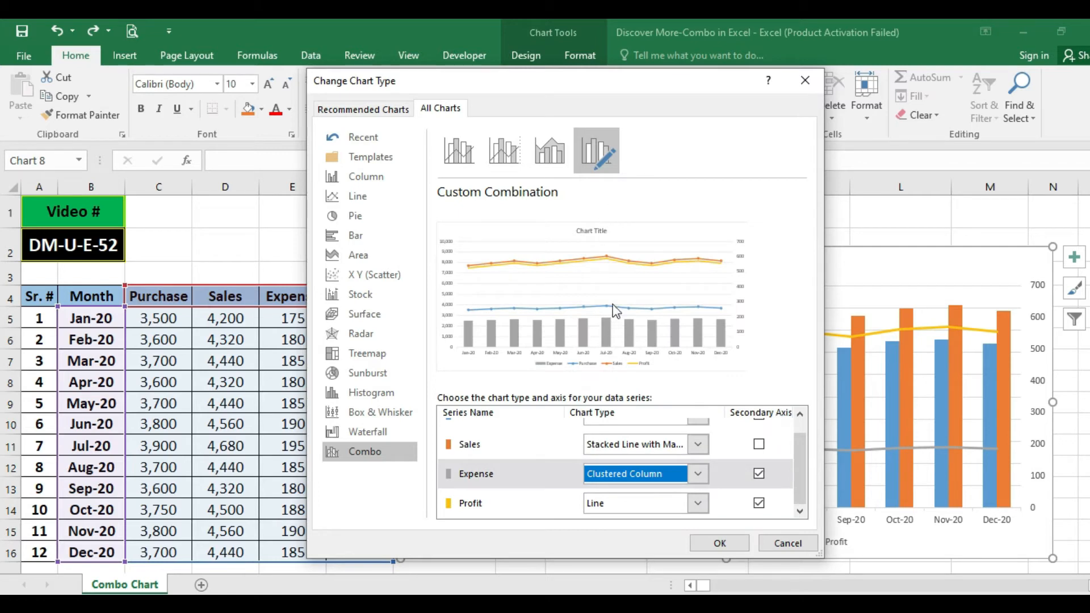
{"action": "left_click", "coordinate": [698, 503]}
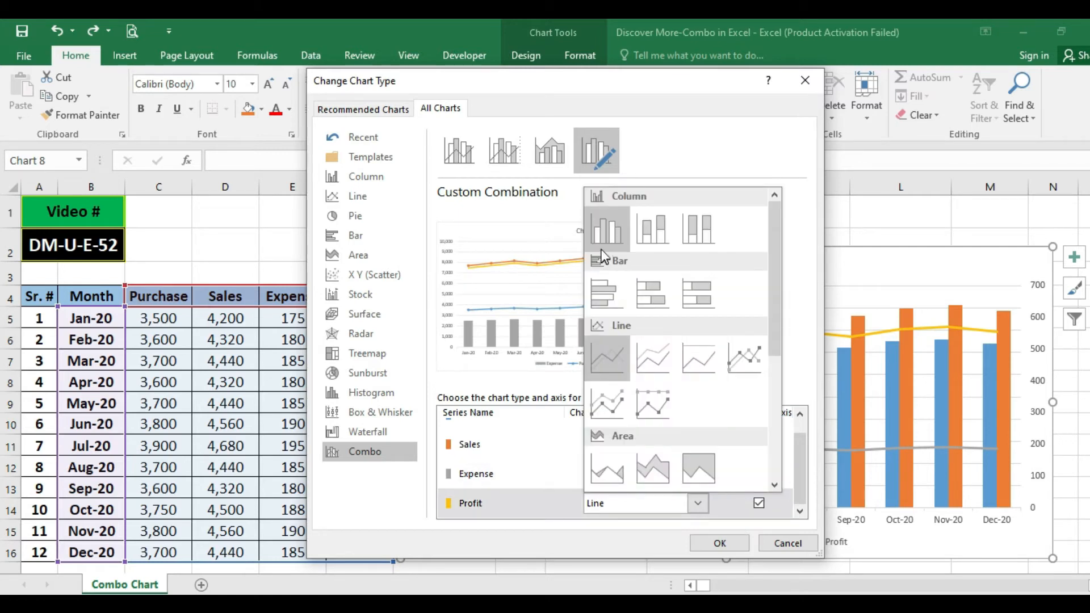
{"action": "left_click", "coordinate": [604, 243]}
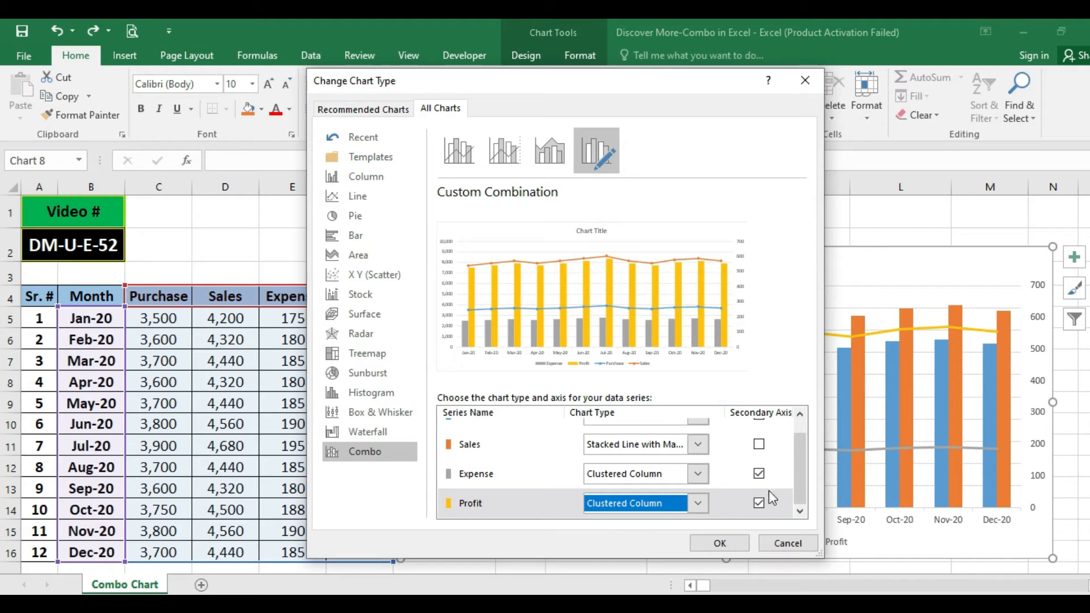
{"action": "left_click", "coordinate": [720, 544]}
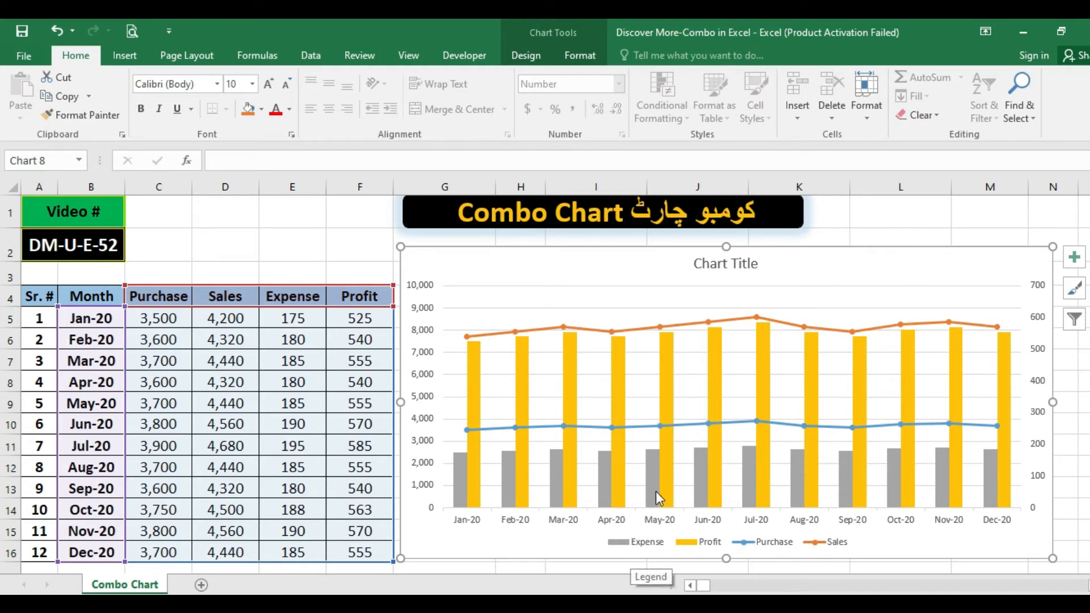
{"action": "left_click", "coordinate": [652, 462]}
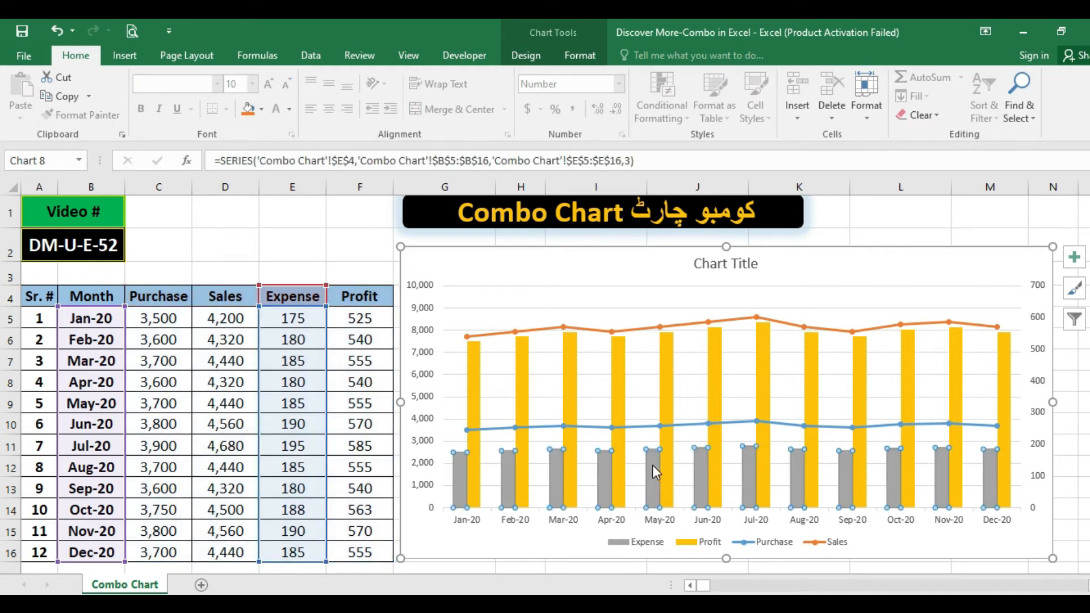
{"action": "left_click", "coordinate": [687, 554]}
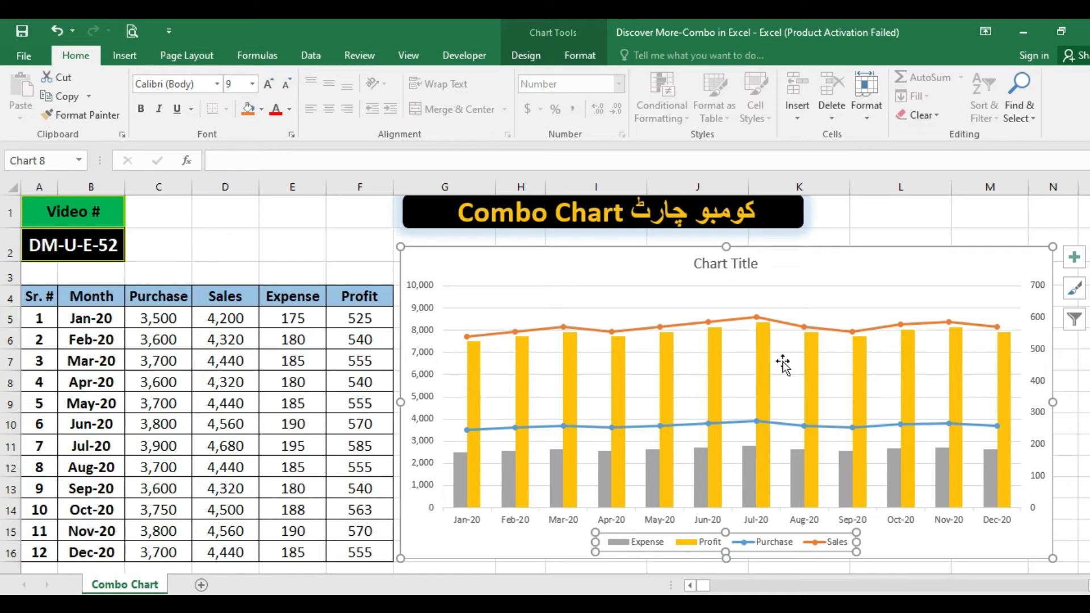
Step: Try different secondary-axis assignments for the Purchase, Sales, Expense and Profit series, and discard the changes
{"action": "right_click", "coordinate": [798, 270]}
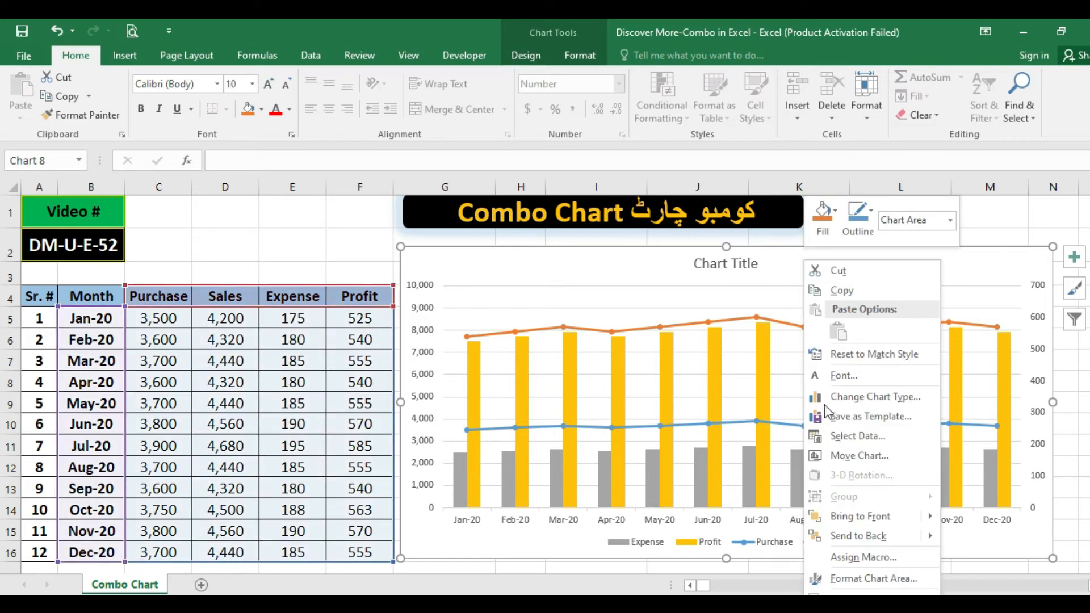
{"action": "left_click", "coordinate": [839, 396]}
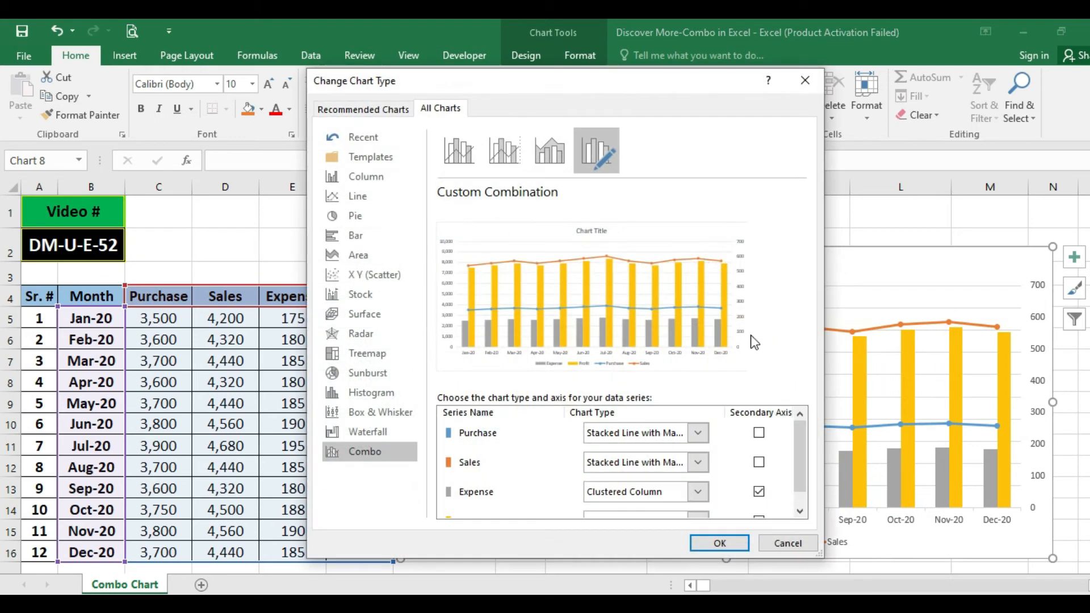
{"action": "left_click", "coordinate": [759, 434]}
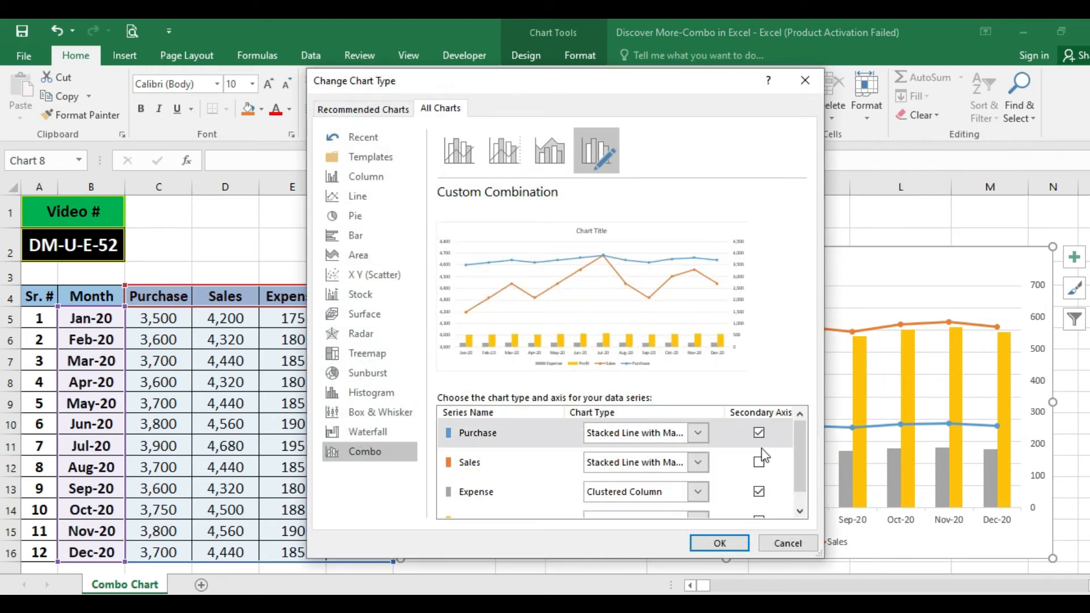
{"action": "left_click", "coordinate": [759, 463]}
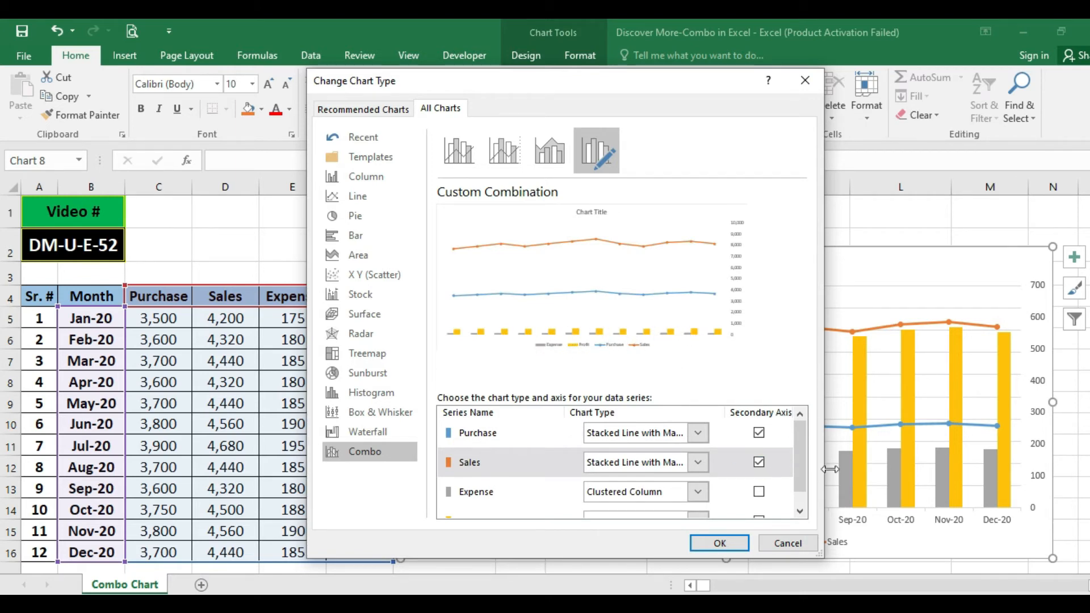
{"action": "left_click_drag", "start_coordinate": [801, 454], "coordinate": [799, 475]}
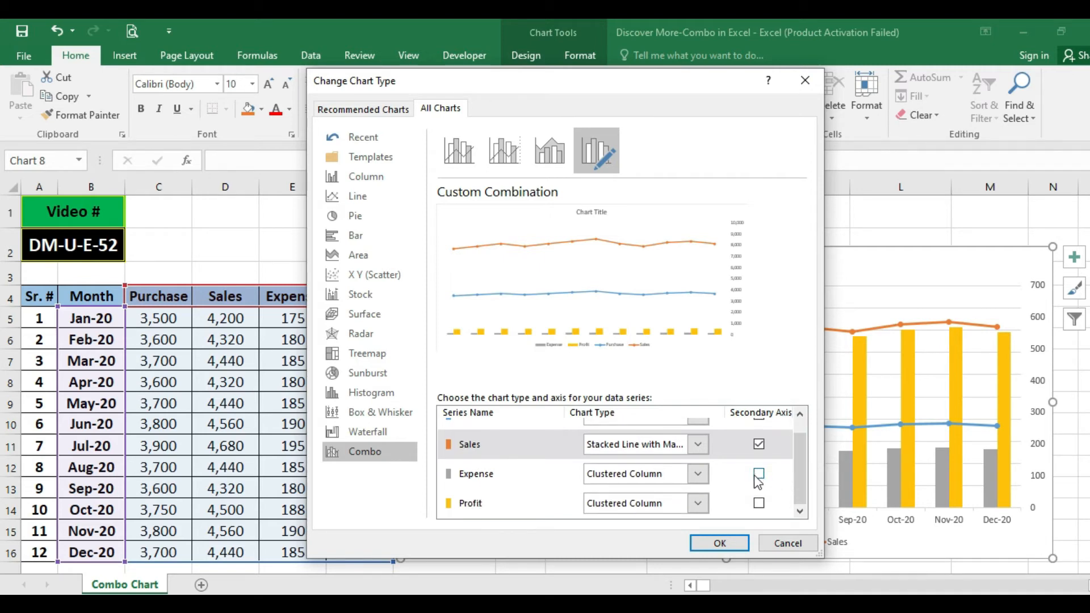
{"action": "left_click", "coordinate": [759, 473]}
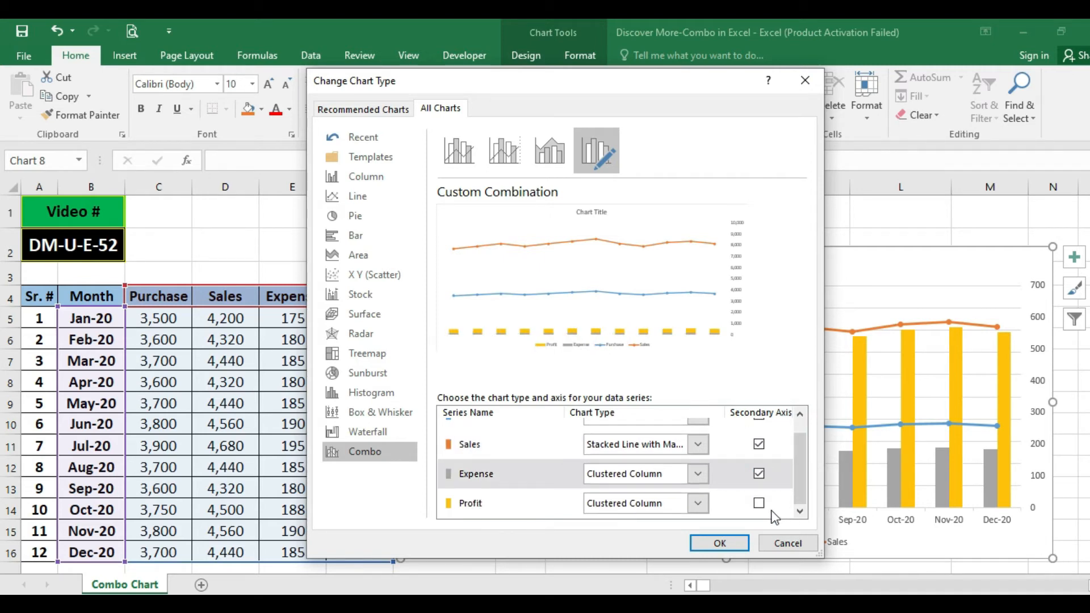
{"action": "left_click", "coordinate": [759, 503]}
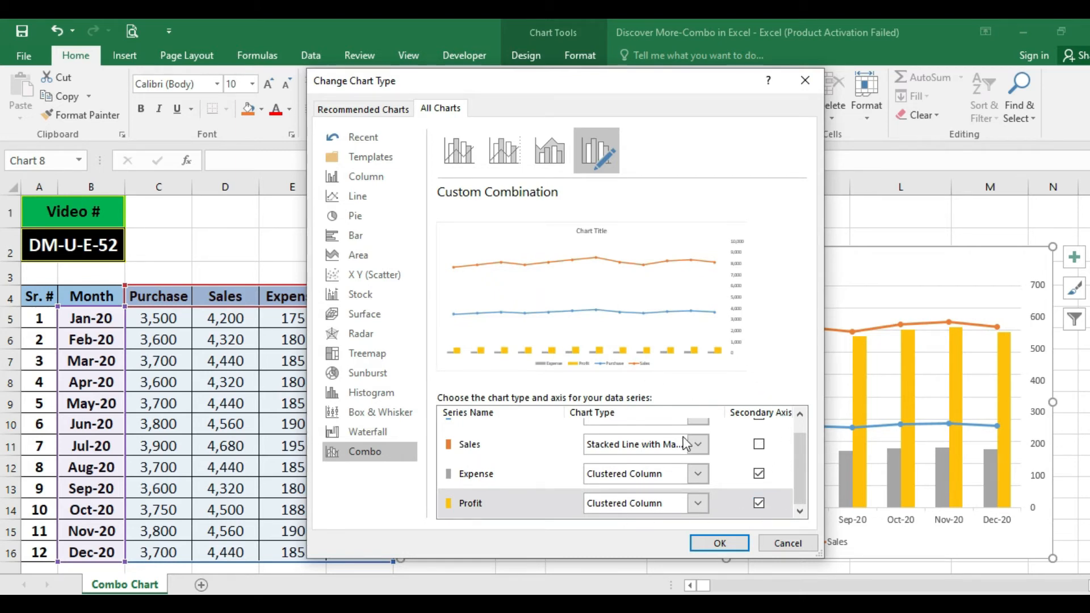
{"action": "scroll", "coordinate": [798, 448], "scroll_direction": "up", "scroll_amount": 1}
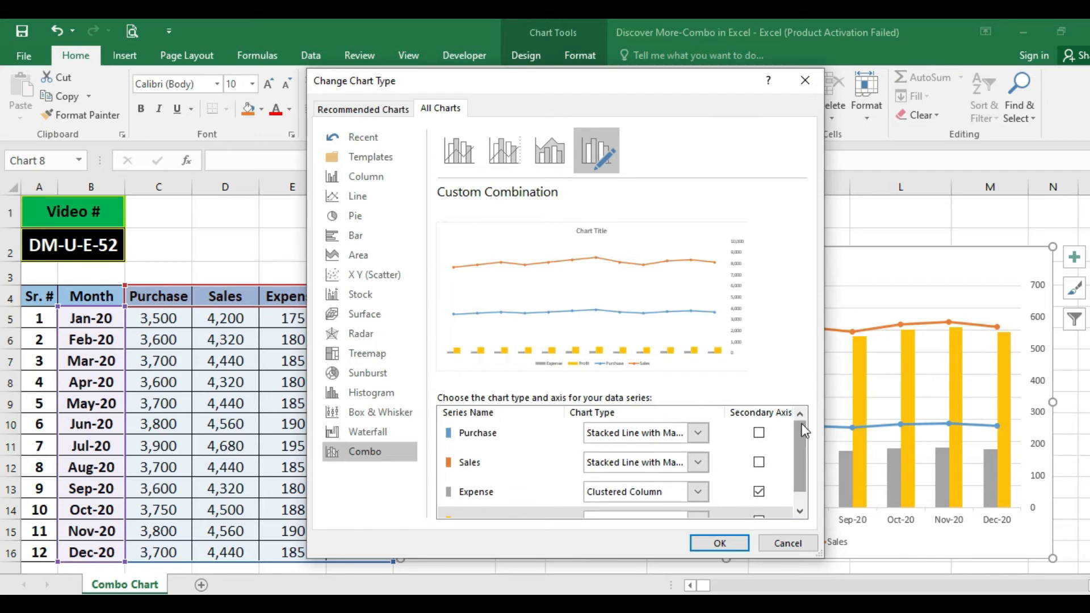
{"action": "left_click", "coordinate": [759, 433]}
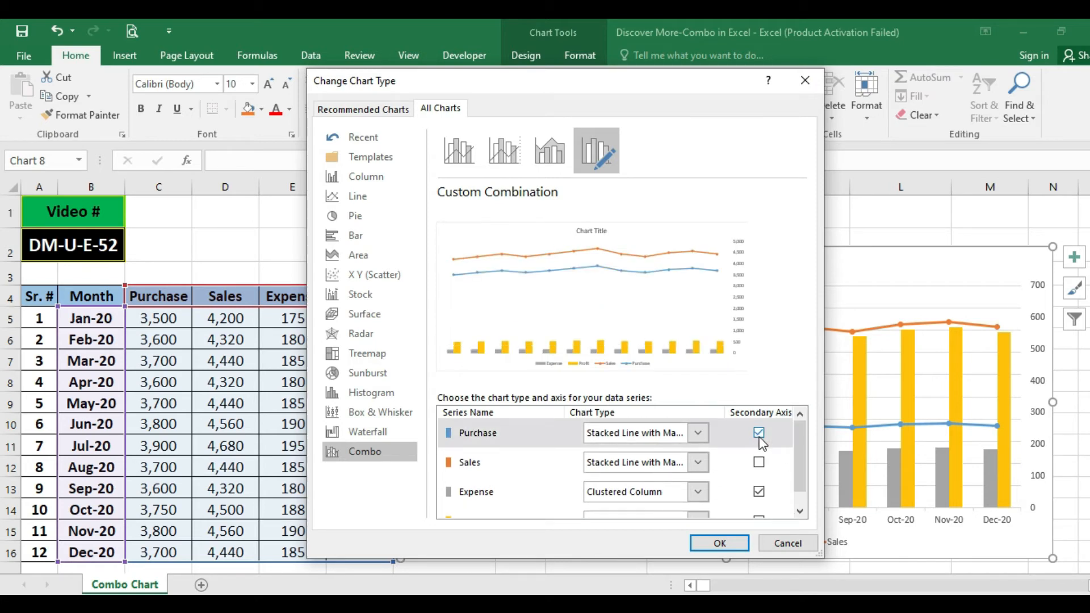
{"action": "scroll", "coordinate": [803, 462], "scroll_direction": "down", "scroll_amount": 1}
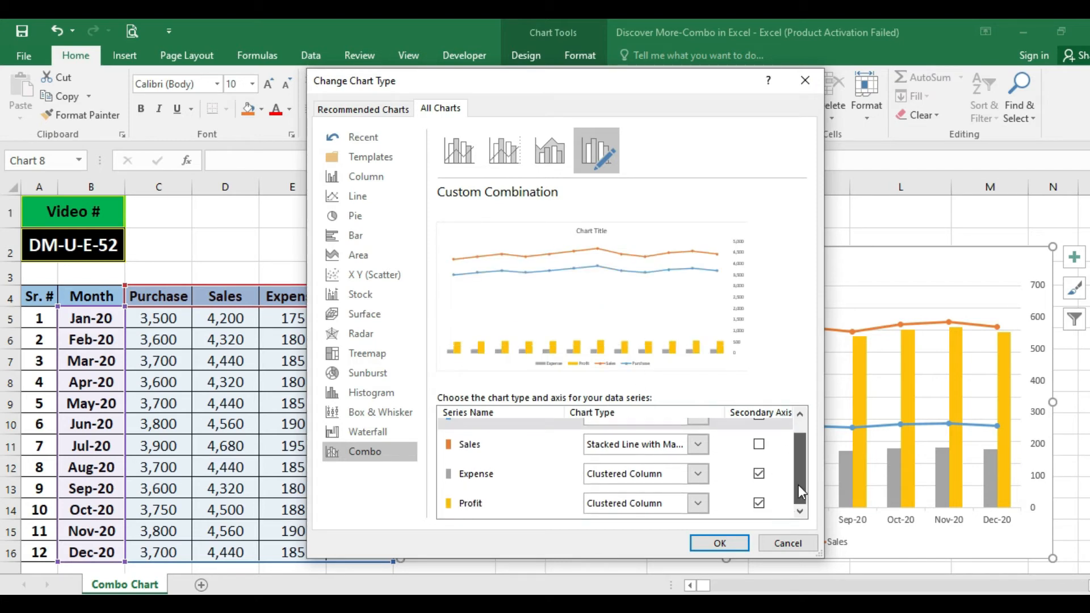
{"action": "left_click", "coordinate": [759, 474]}
{"action": "left_click", "coordinate": [758, 503]}
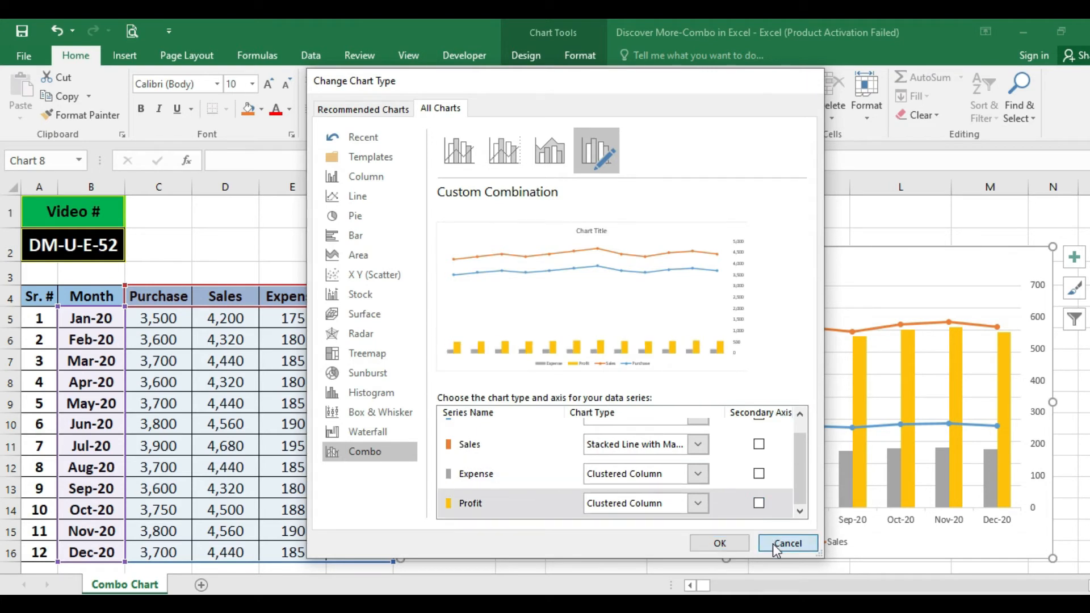
{"action": "left_click", "coordinate": [772, 544]}
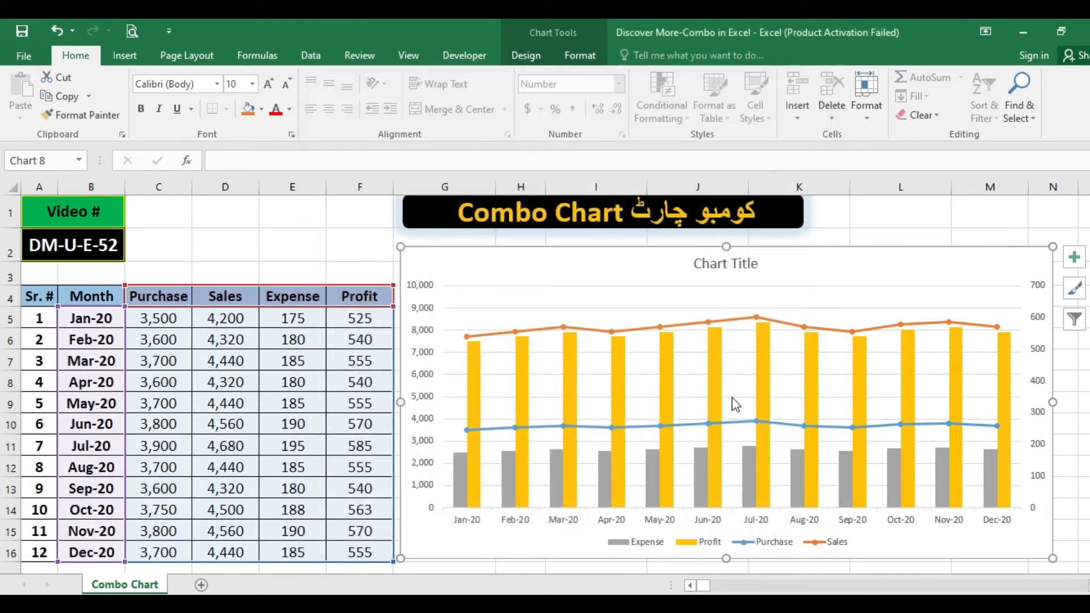
{"action": "left_click", "coordinate": [348, 412]}
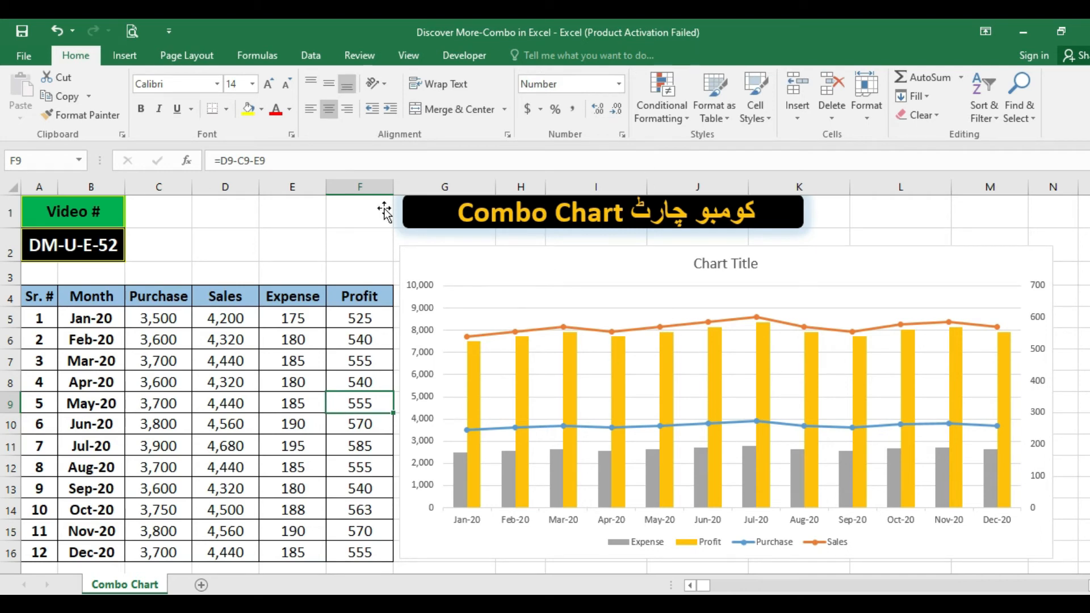
{"action": "left_click", "coordinate": [314, 335]}
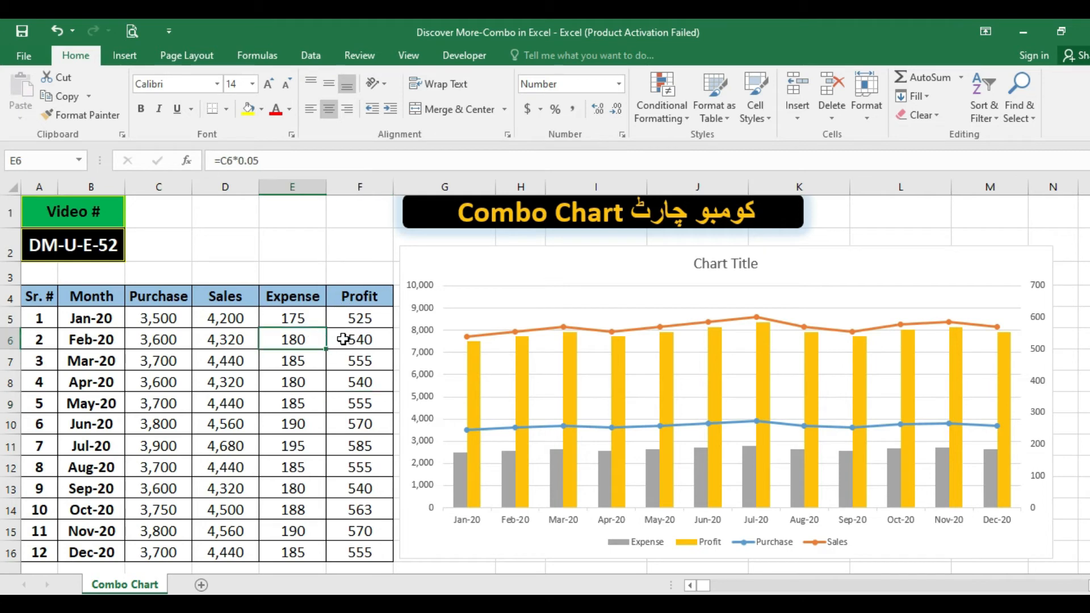
{"action": "left_click_drag", "start_coordinate": [147, 454], "coordinate": [159, 543]}
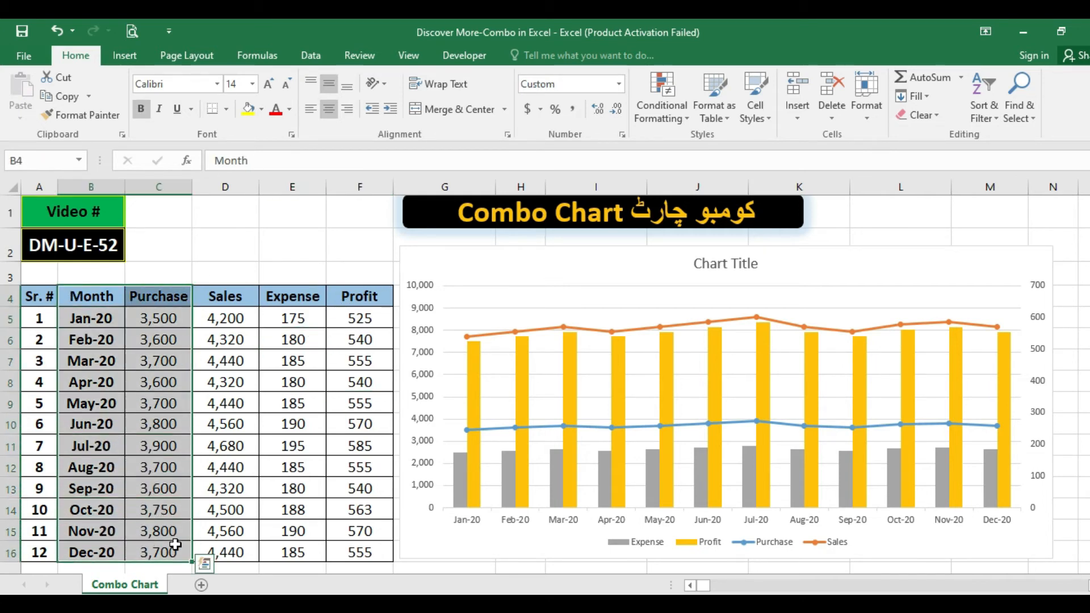
{"action": "left_click", "coordinate": [91, 361]}
Step: Insert a clustered column and line combo chart from the Month, Sales and Profit columns, rows 4 to 16
{"action": "left_click_drag", "start_coordinate": [93, 303], "coordinate": [95, 553]}
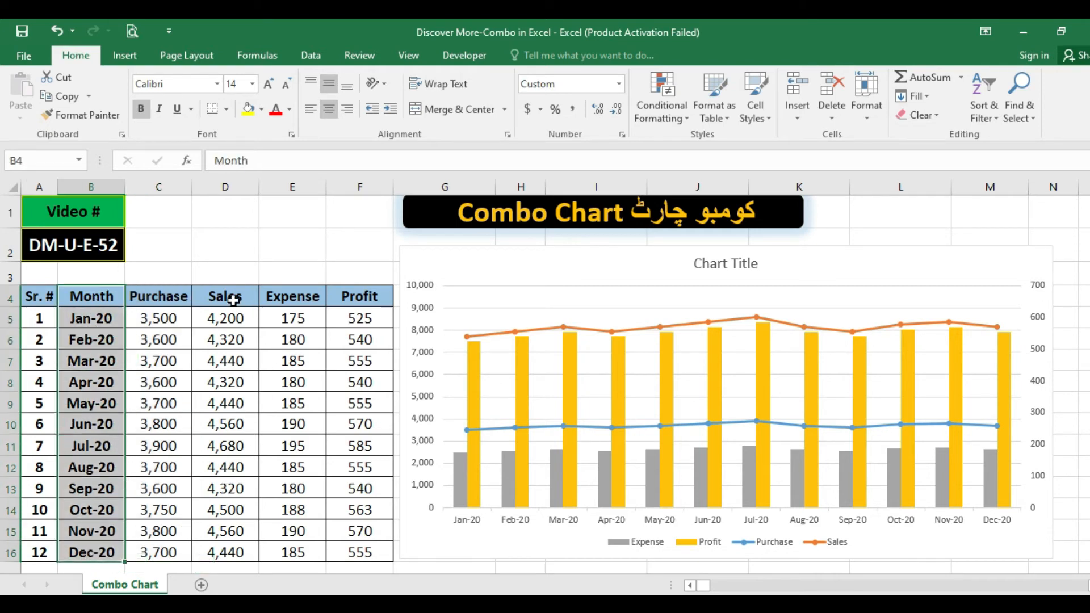
{"action": "left_click_drag", "start_coordinate": [234, 304], "coordinate": [204, 553]}
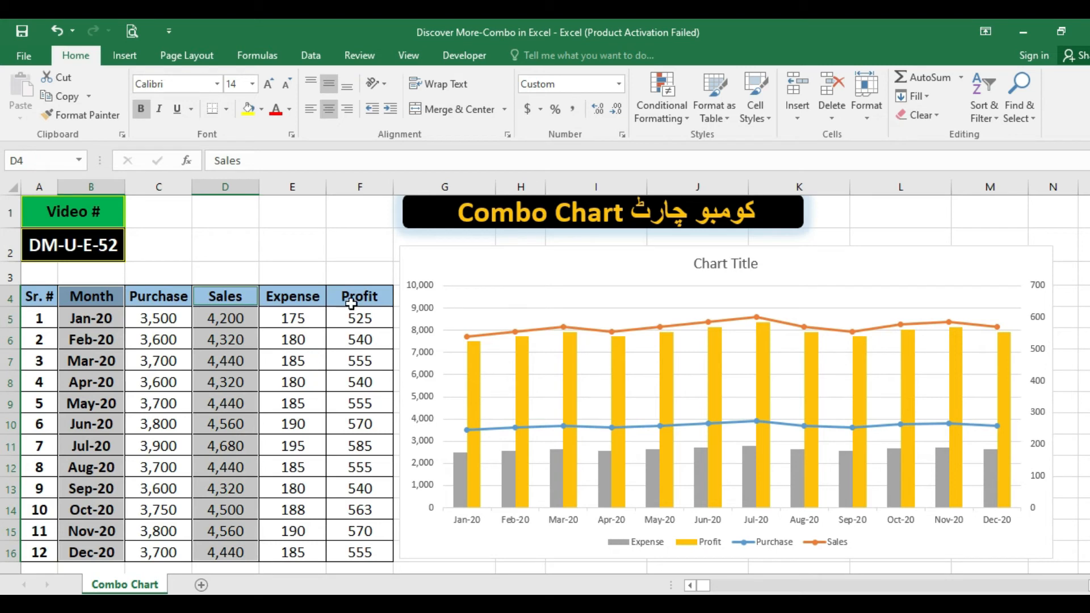
{"action": "left_click_drag", "start_coordinate": [360, 294], "coordinate": [343, 554]}
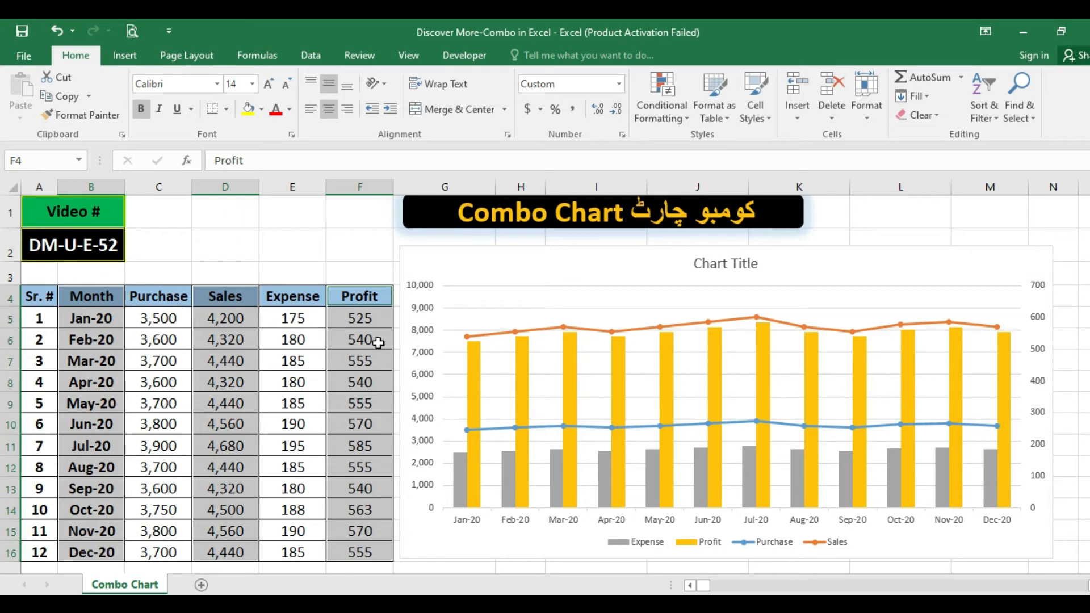
{"action": "left_click", "coordinate": [130, 54]}
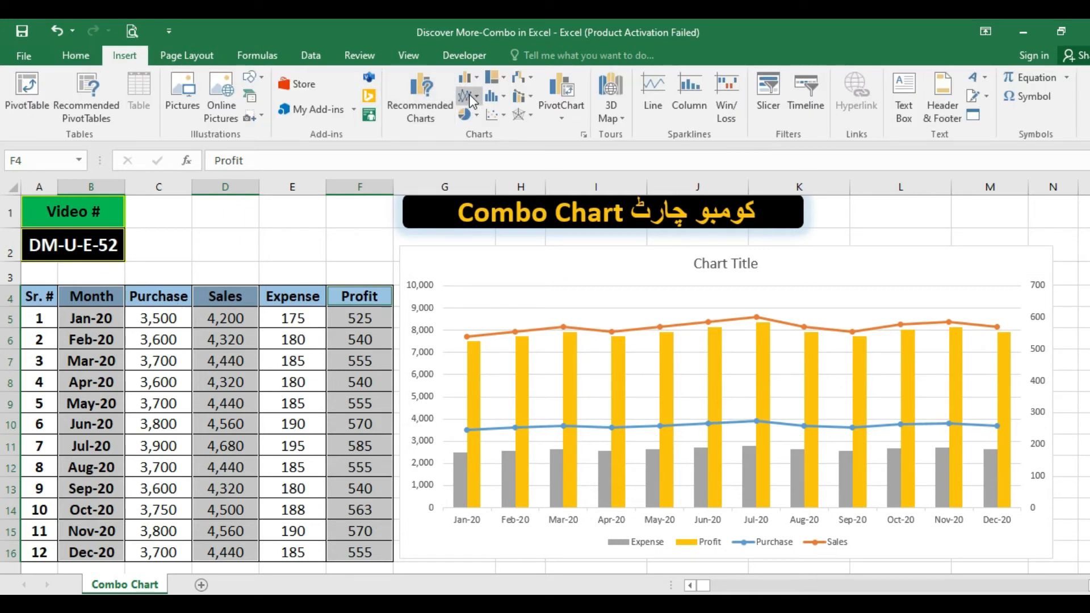
{"action": "left_click", "coordinate": [519, 97]}
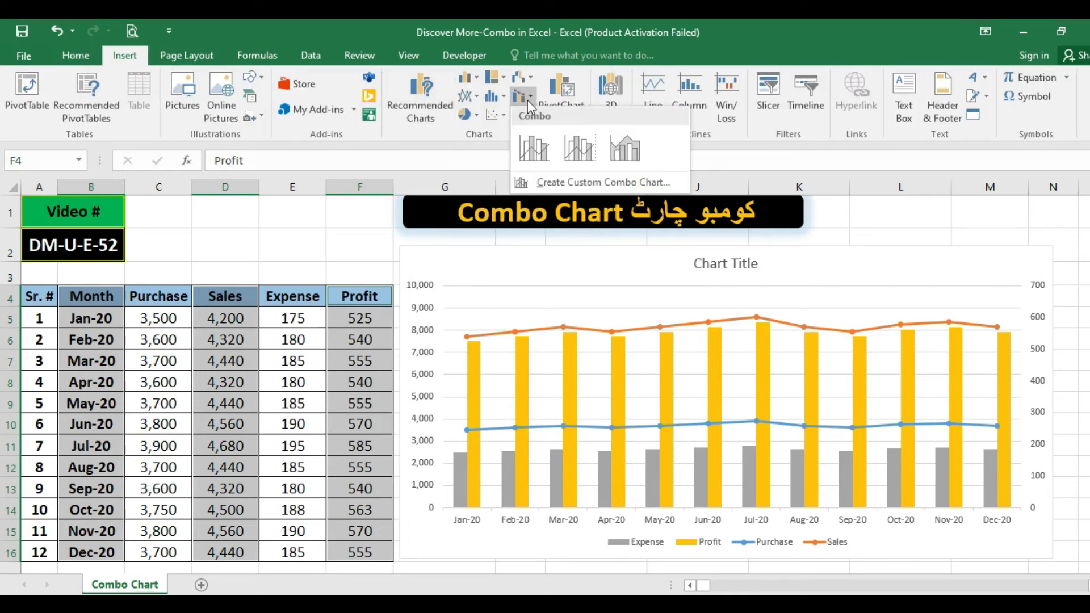
{"action": "left_click", "coordinate": [529, 146]}
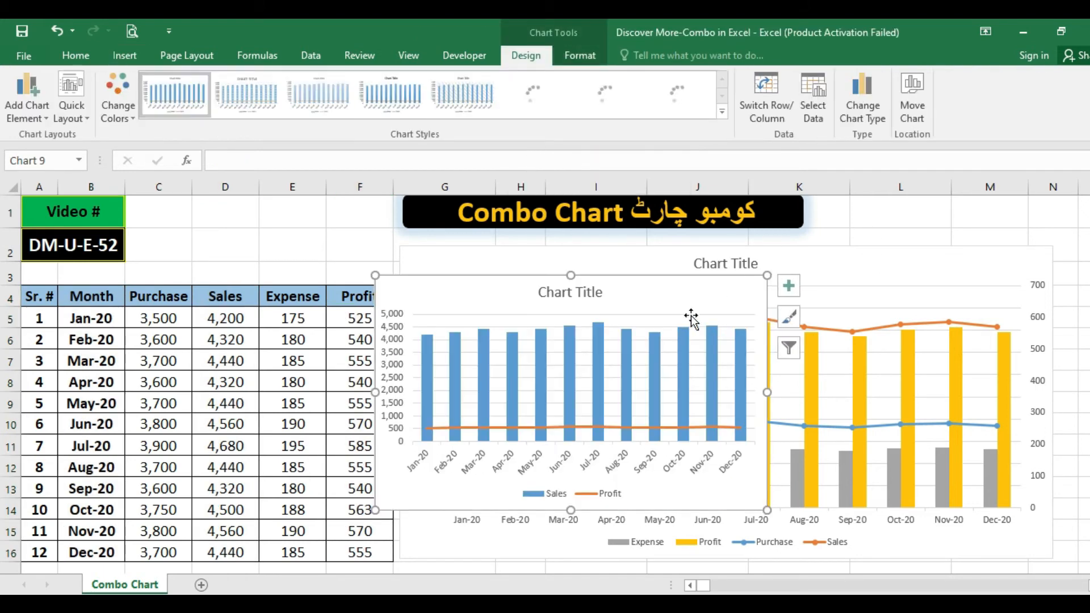
Step: Move the new Sales and Profit chart over the older combo chart and enlarge it to cover that chart completely
{"action": "left_click_drag", "start_coordinate": [616, 277], "coordinate": [634, 247]}
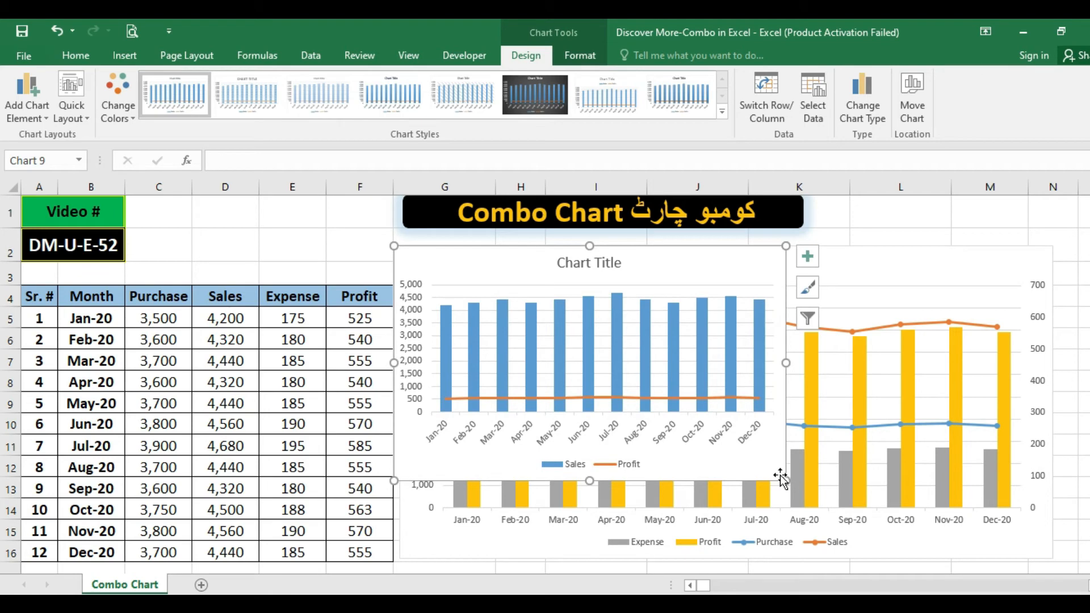
{"action": "left_click_drag", "start_coordinate": [786, 481], "coordinate": [1056, 559]}
{"action": "left_click", "coordinate": [293, 245]}
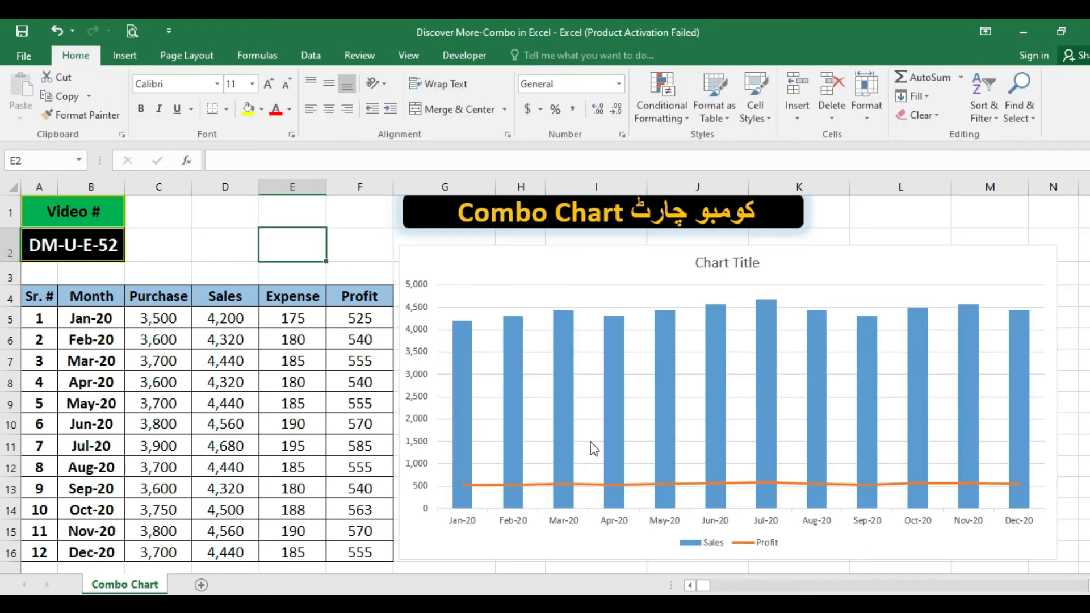
{"action": "mouse_move", "coordinate": [523, 391]}
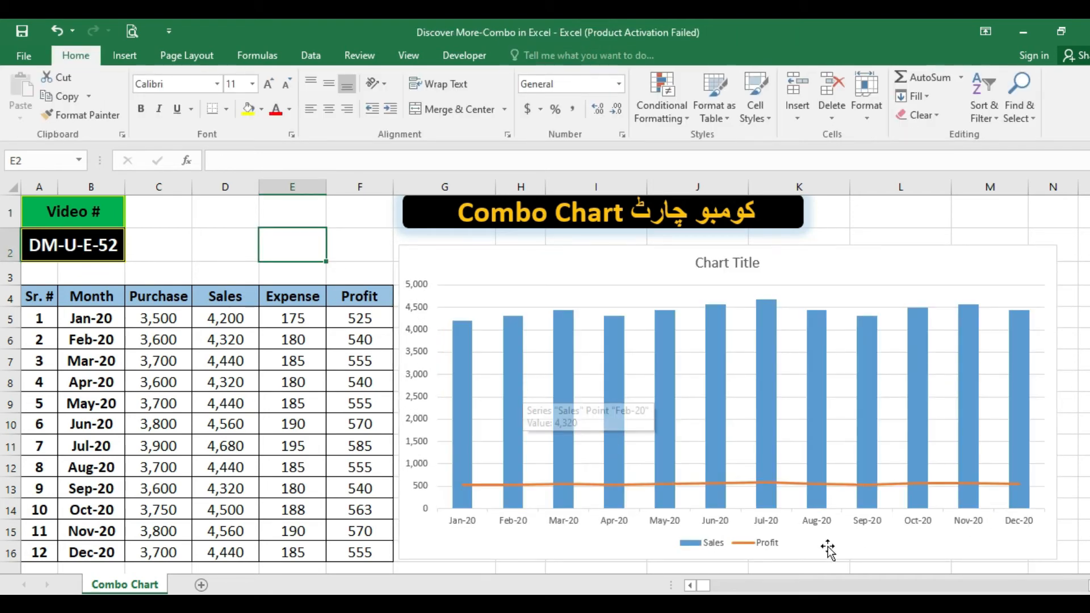
Step: Plot the Profit line of the Sales and Profit combo chart on the secondary axis
{"action": "left_click", "coordinate": [539, 264]}
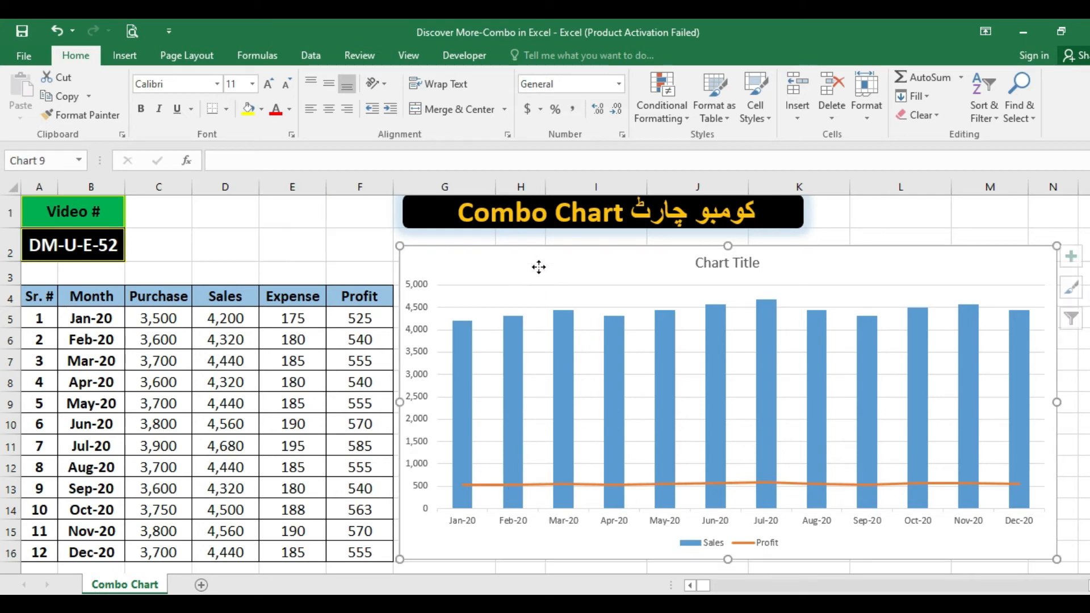
{"action": "right_click", "coordinate": [540, 264]}
{"action": "left_click", "coordinate": [592, 398]}
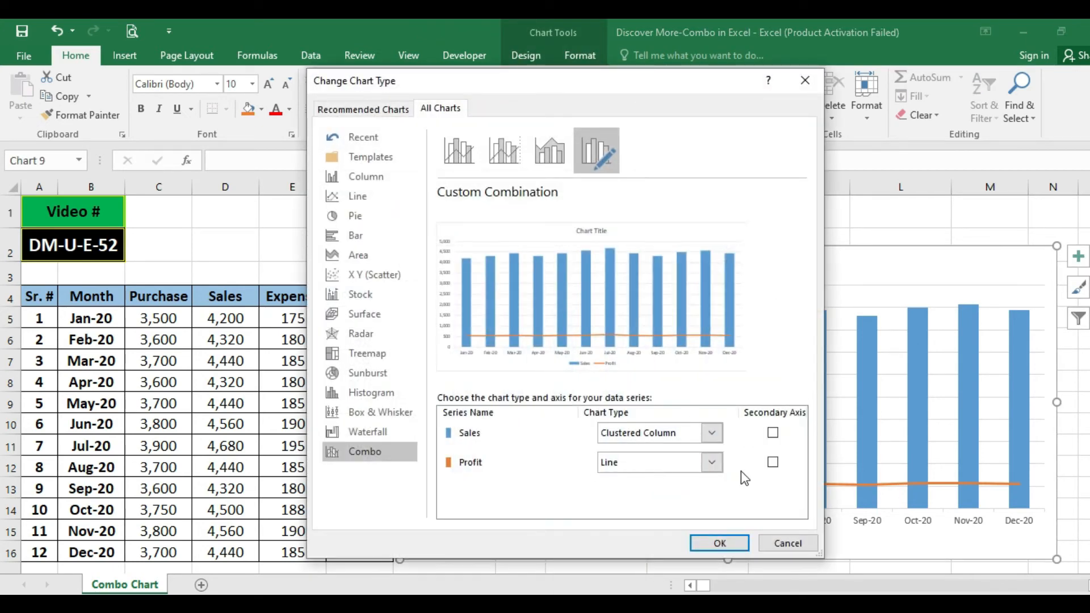
{"action": "left_click", "coordinate": [772, 462]}
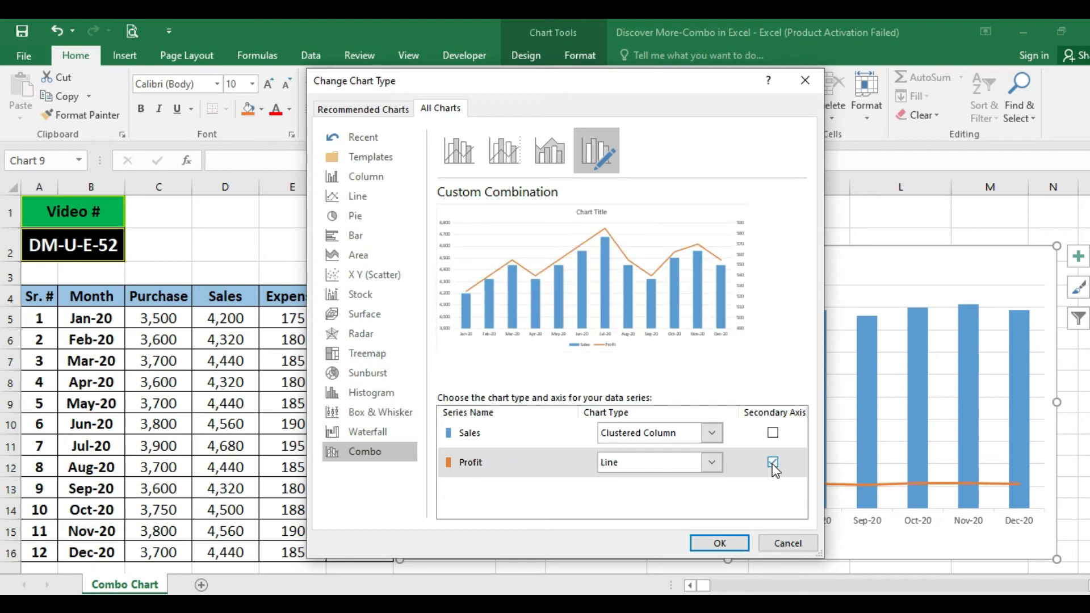
{"action": "left_click", "coordinate": [718, 543]}
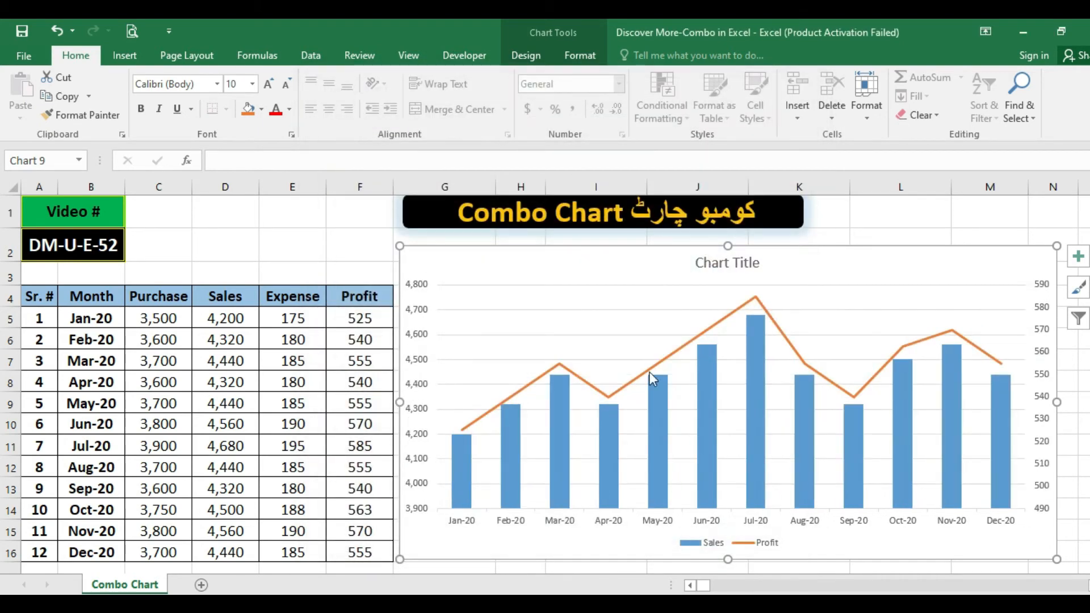
{"action": "mouse_move", "coordinate": [764, 414]}
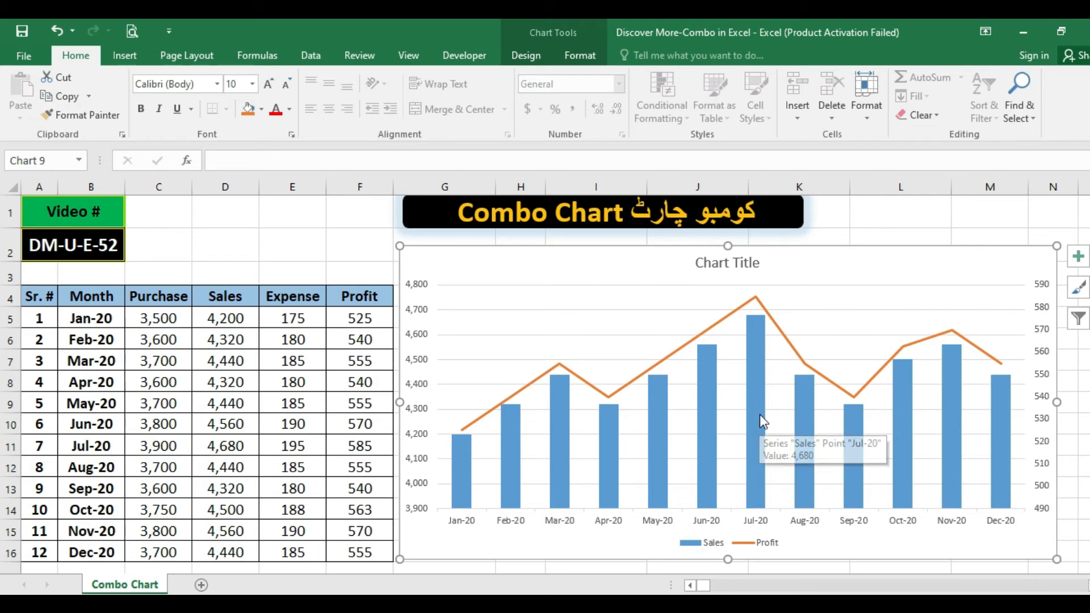
Step: Add data labels to both the Profit line and the Sales columns
{"action": "left_click", "coordinate": [793, 350]}
{"action": "right_click", "coordinate": [795, 350]}
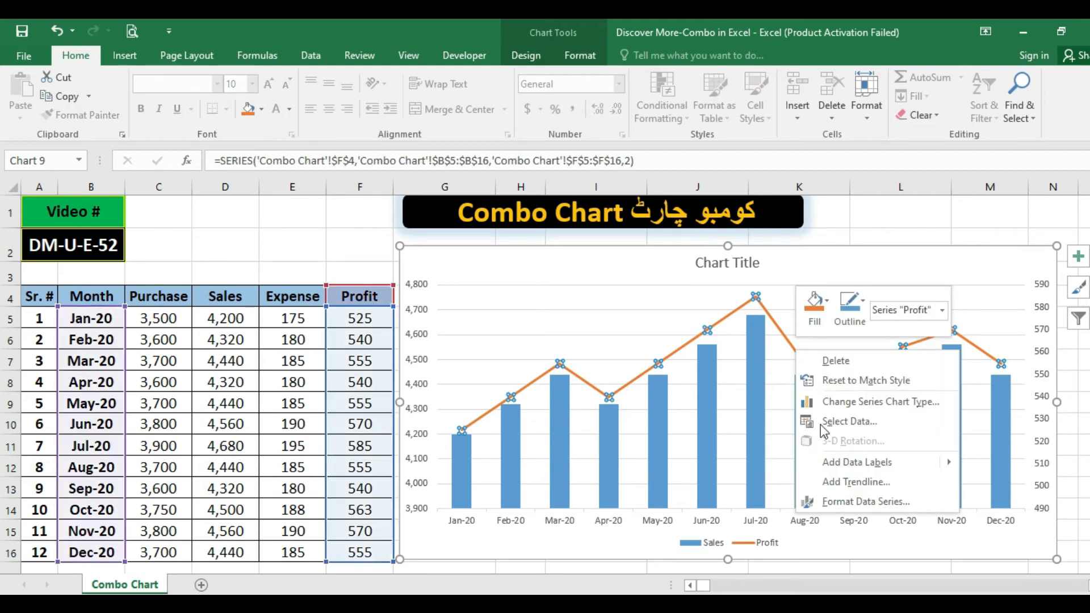
{"action": "mouse_move", "coordinate": [857, 462]}
{"action": "left_click", "coordinate": [974, 465]}
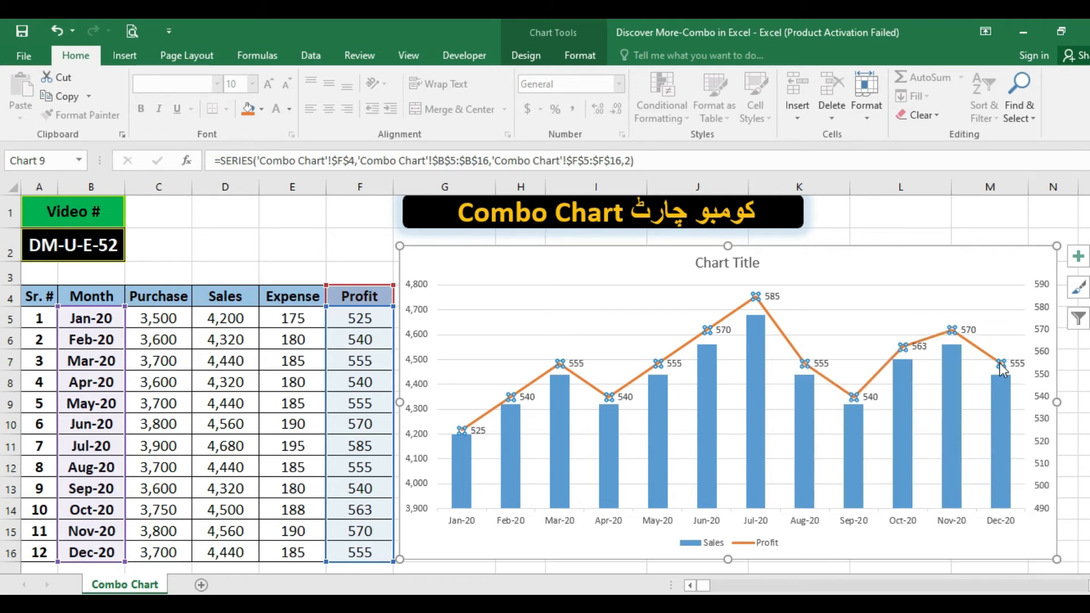
{"action": "left_click", "coordinate": [608, 449]}
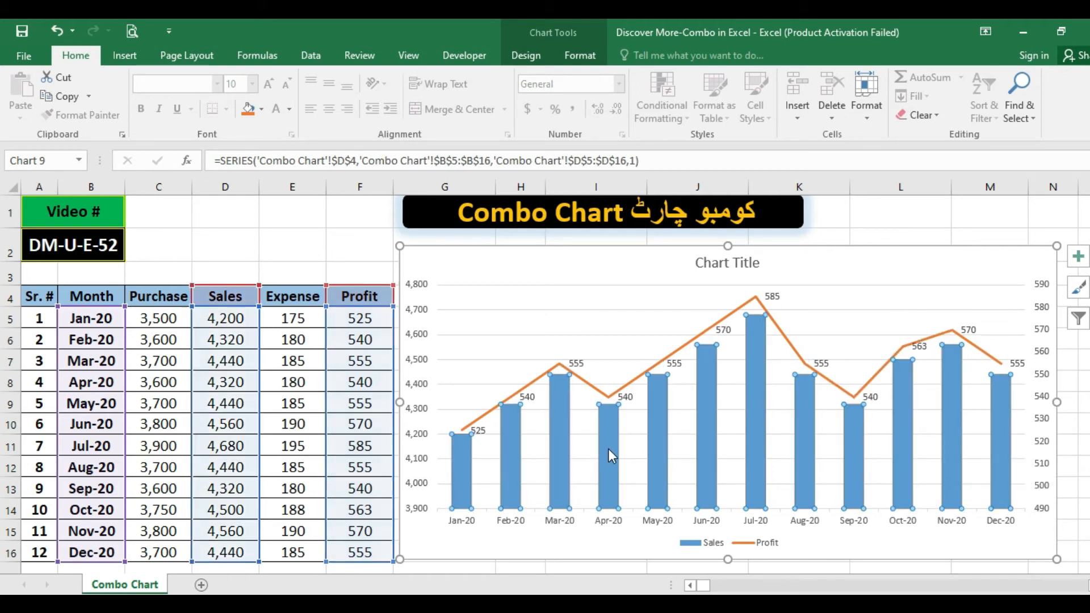
{"action": "right_click", "coordinate": [608, 449]}
{"action": "mouse_move", "coordinate": [695, 398]}
{"action": "left_click", "coordinate": [804, 402]}
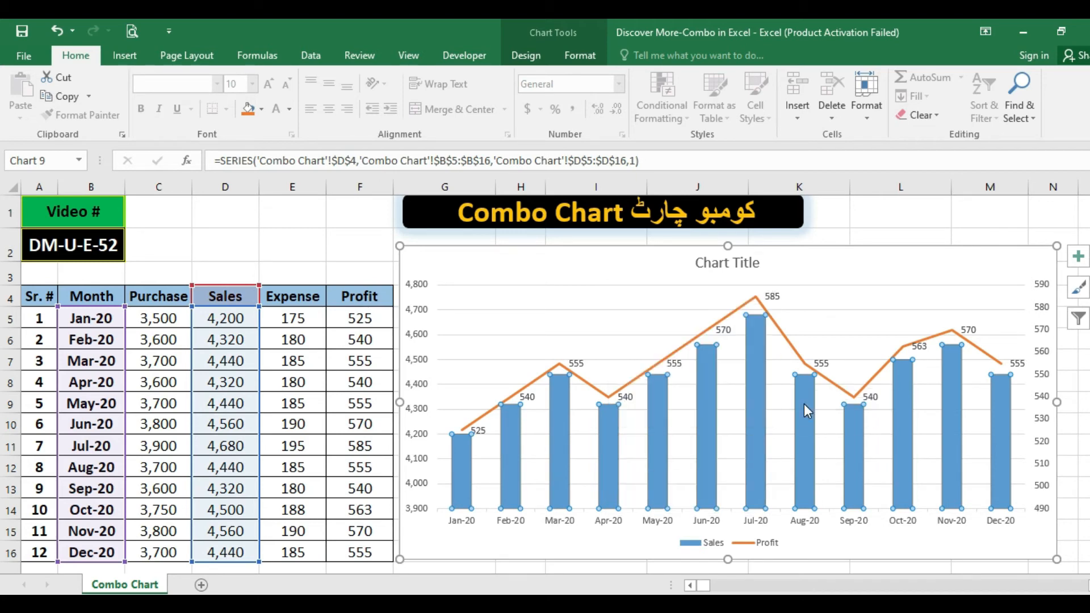
Step: Set the label position of the Sales data labels to Inside Base
{"action": "left_click", "coordinate": [652, 360]}
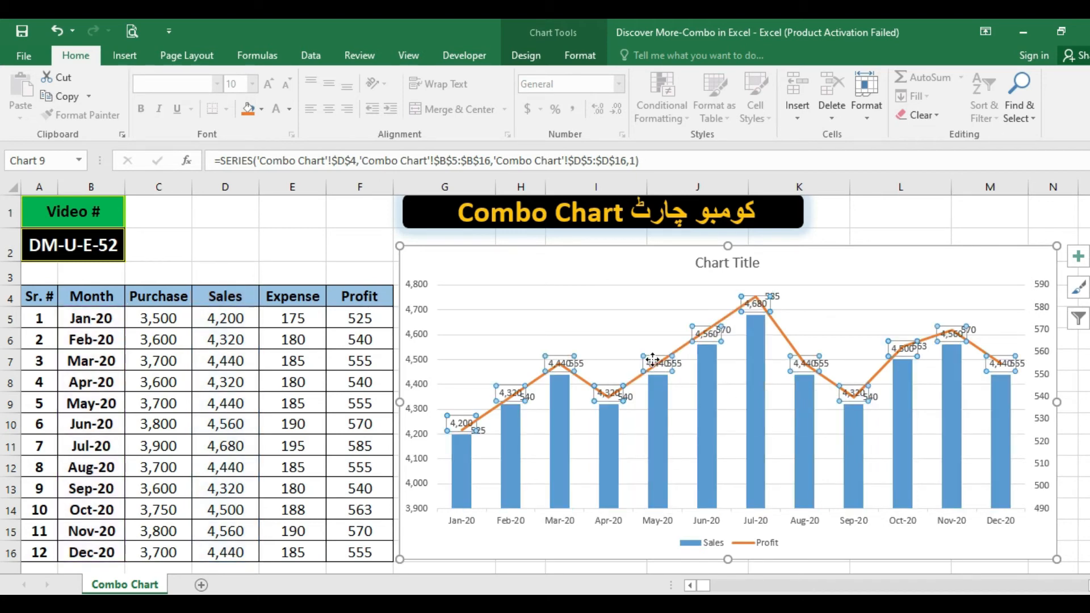
{"action": "right_click", "coordinate": [653, 363]}
{"action": "left_click", "coordinate": [688, 534]}
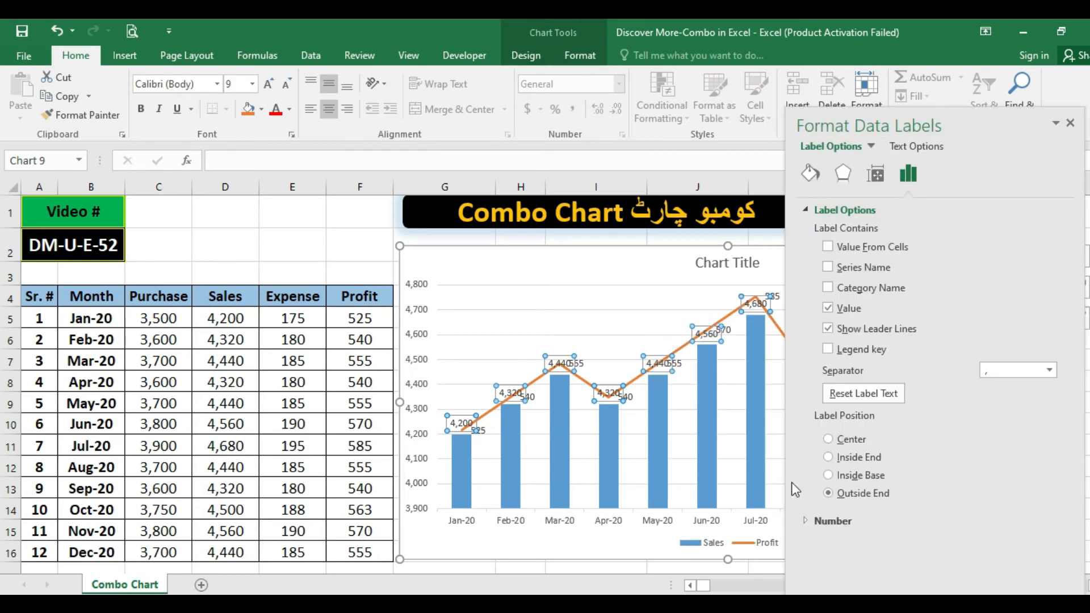
{"action": "left_click", "coordinate": [834, 440]}
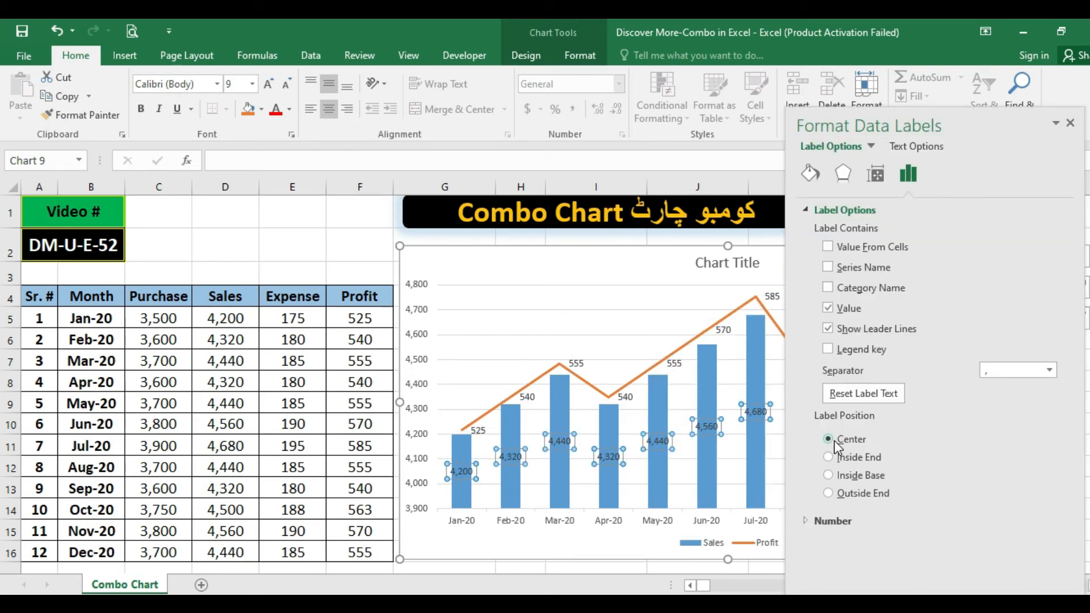
{"action": "left_click", "coordinate": [830, 477]}
{"action": "left_click", "coordinate": [1070, 123]}
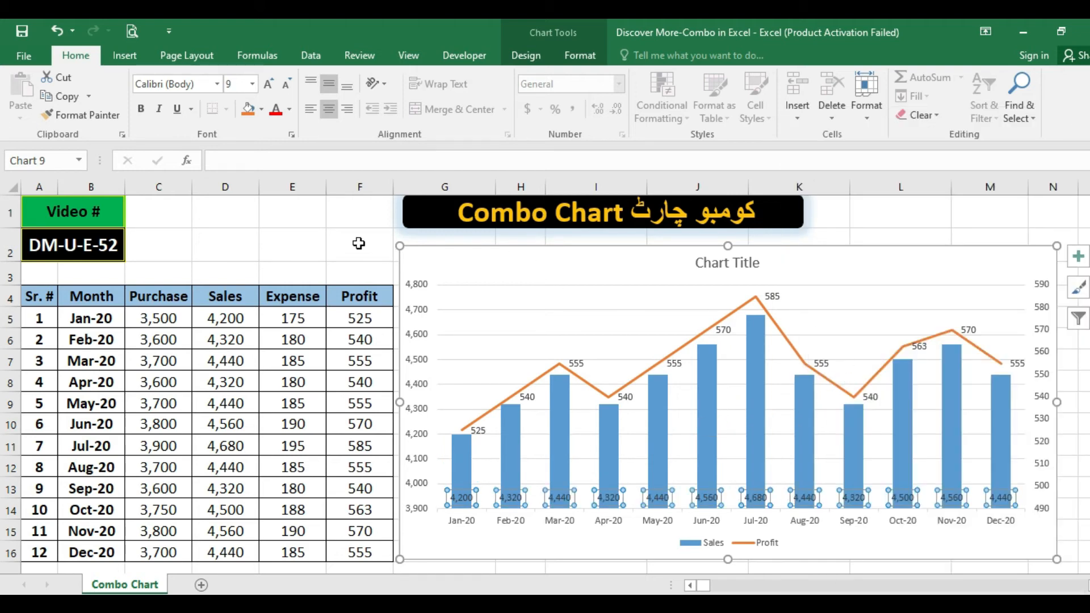
{"action": "left_click", "coordinate": [340, 241]}
Step: Fill the chart's plot area with light green and the surrounding chart area with light blue
{"action": "left_click", "coordinate": [485, 296]}
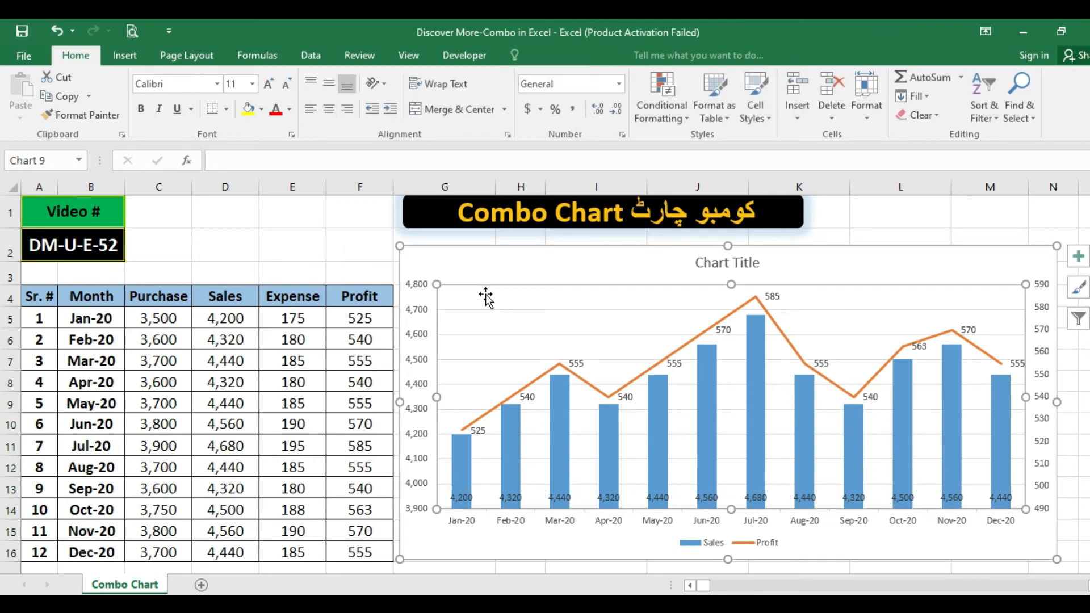
{"action": "left_click", "coordinate": [262, 109]}
{"action": "left_click", "coordinate": [373, 181]}
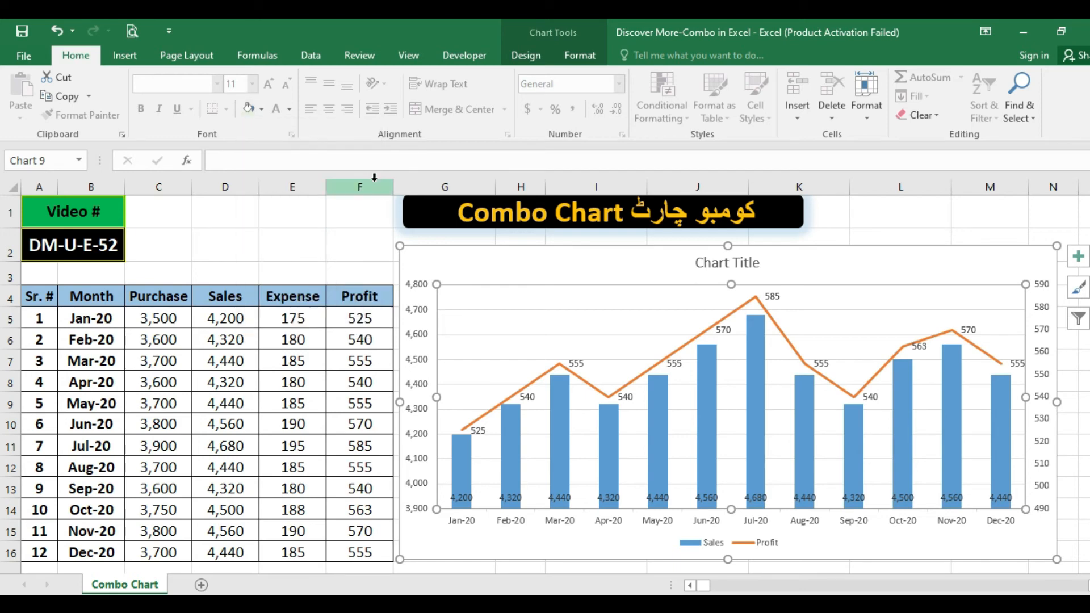
{"action": "left_click", "coordinate": [261, 109]}
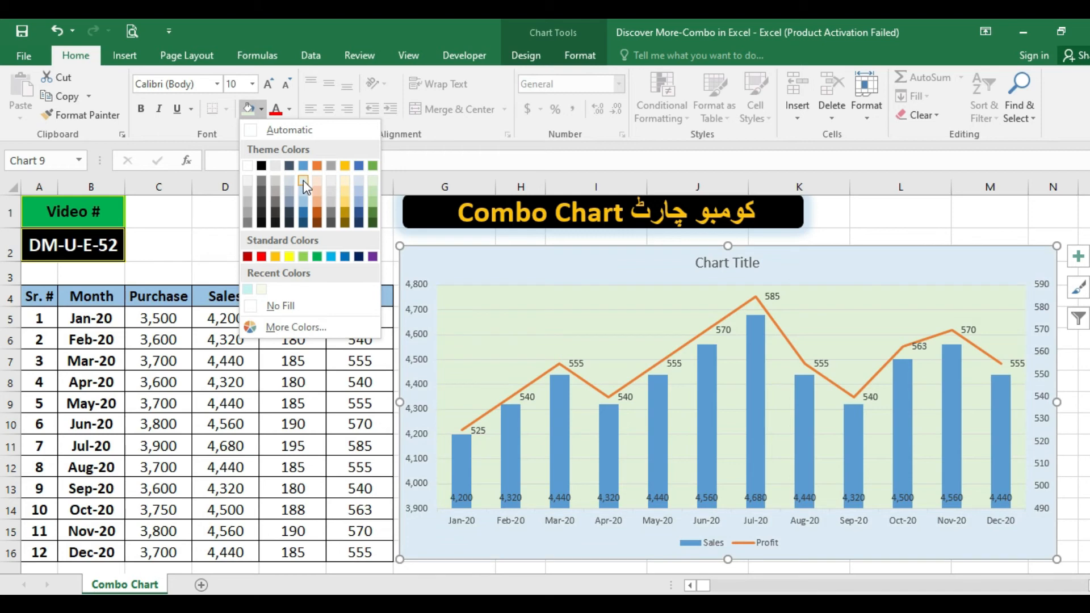
{"action": "left_click", "coordinate": [304, 196]}
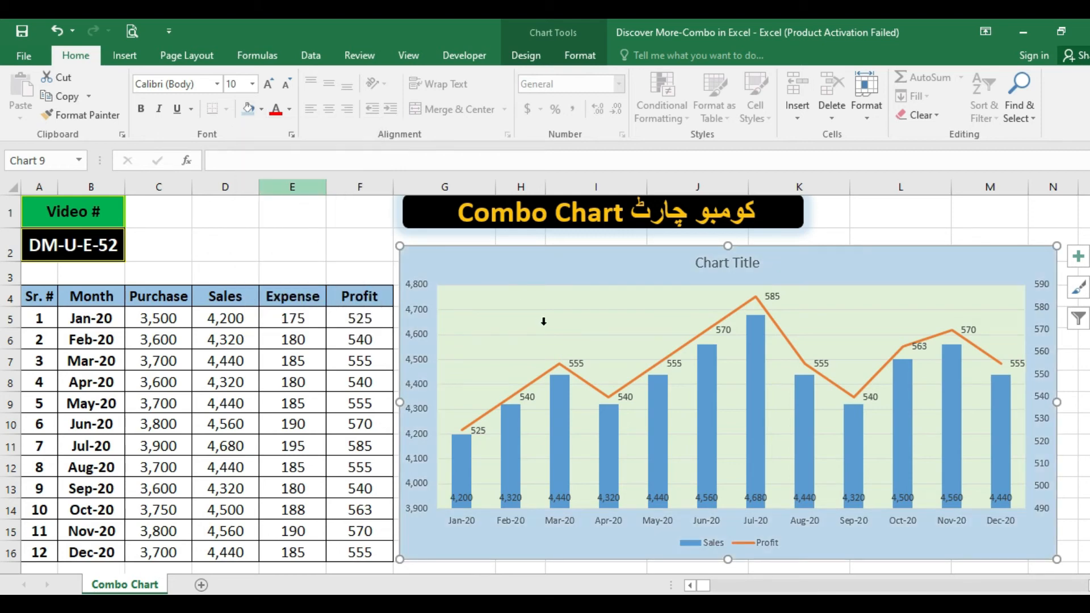
Step: Increase the font size of the chart legend to 16
{"action": "left_click", "coordinate": [758, 545]}
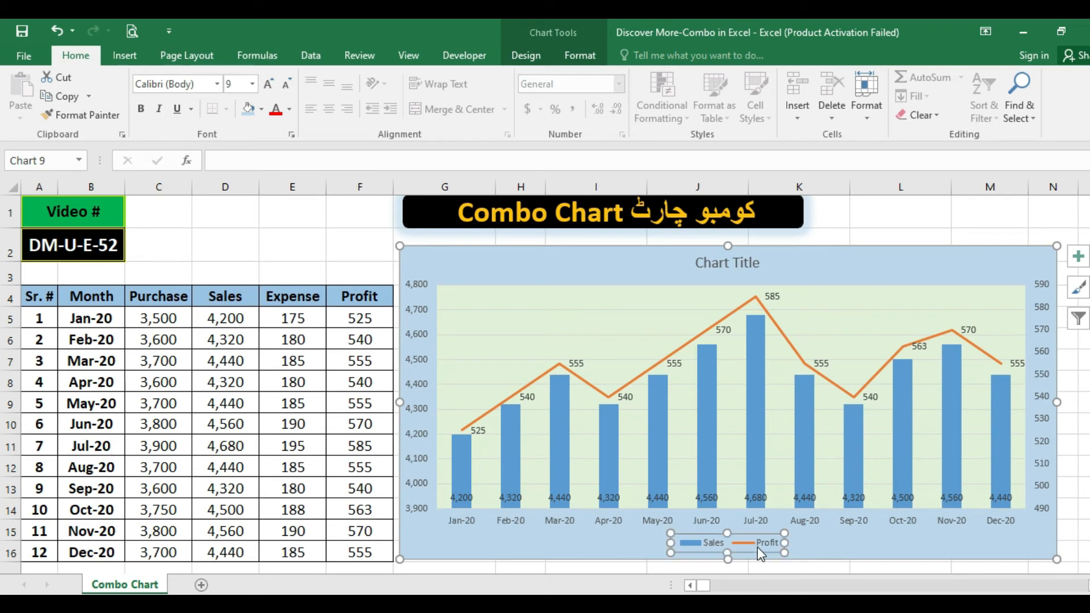
{"action": "left_click", "coordinate": [270, 89]}
{"action": "left_click", "coordinate": [271, 89]}
{"action": "left_click", "coordinate": [270, 89]}
{"action": "left_click", "coordinate": [271, 88]}
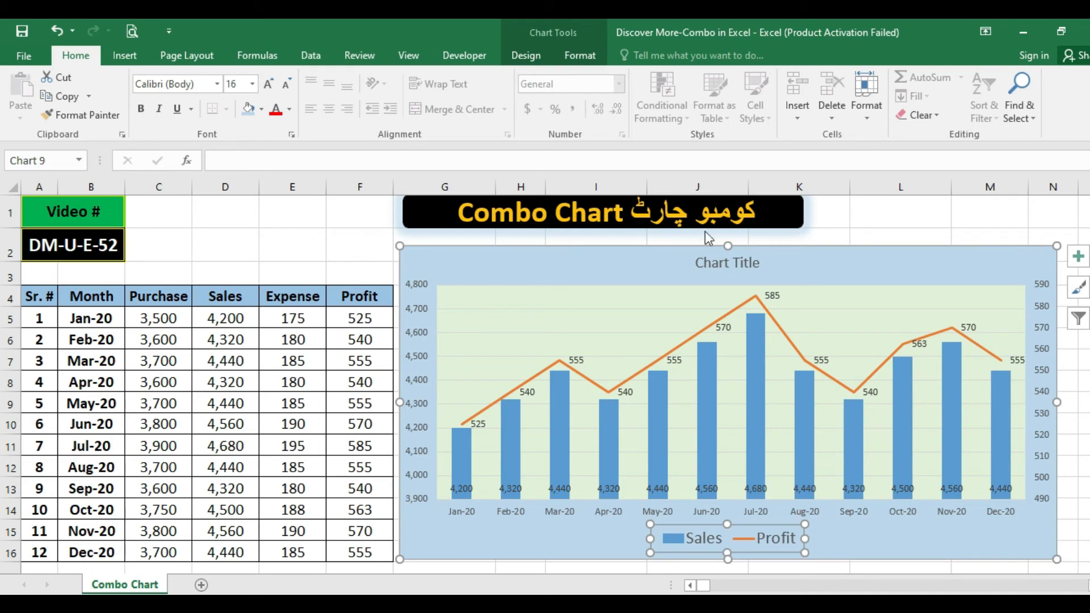
{"action": "left_click", "coordinate": [710, 263]}
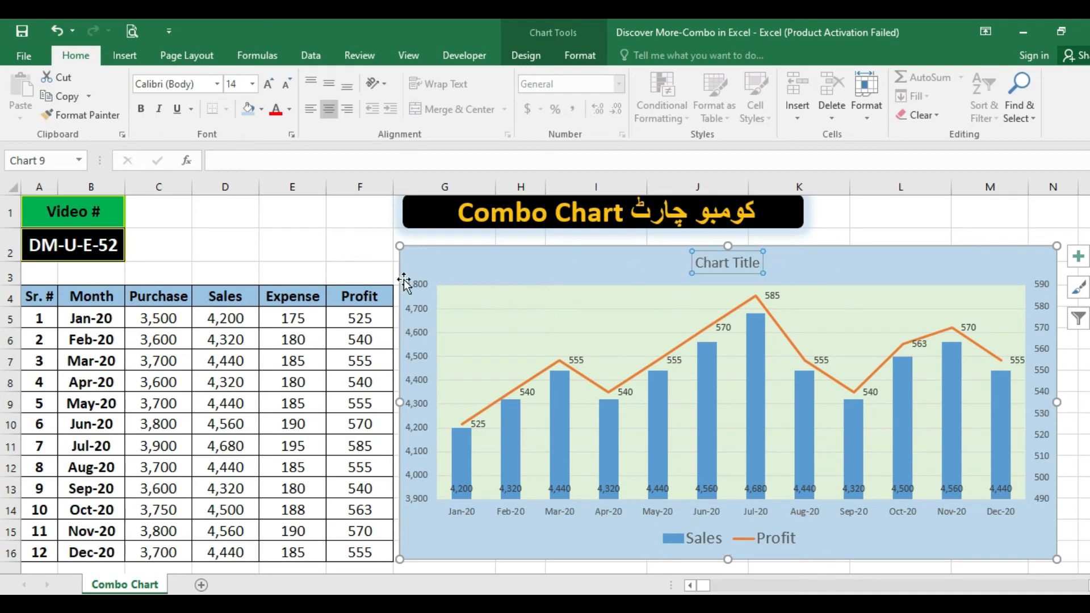
{"action": "left_click", "coordinate": [342, 244]}
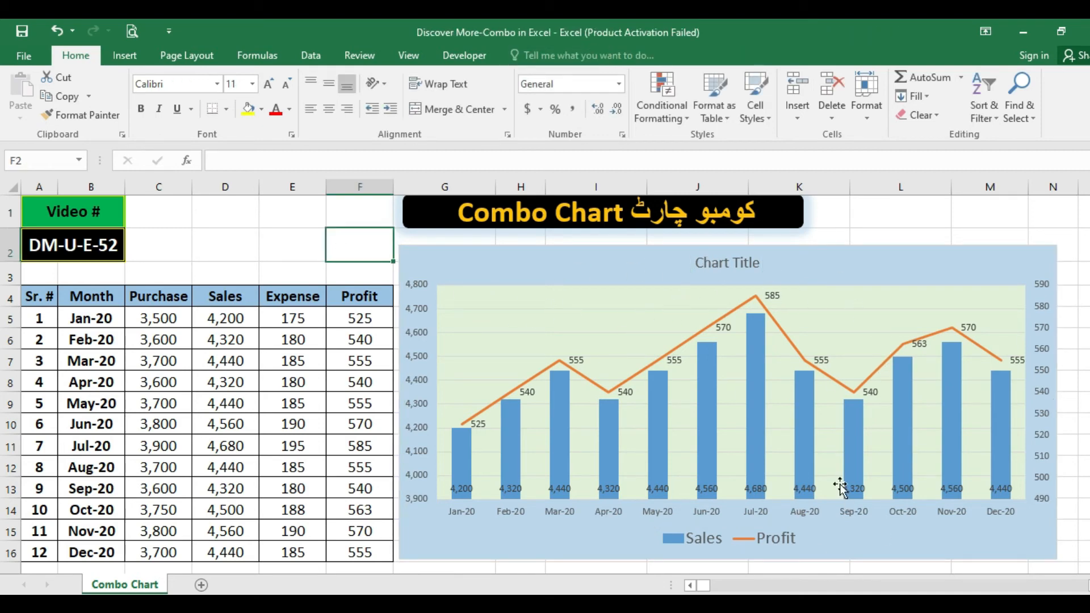
Step: Give the Sales columns a 3-D top bevel using the first bevel style, 6 pt wide and 6 pt high
{"action": "left_click", "coordinate": [755, 421]}
{"action": "right_click", "coordinate": [754, 420]}
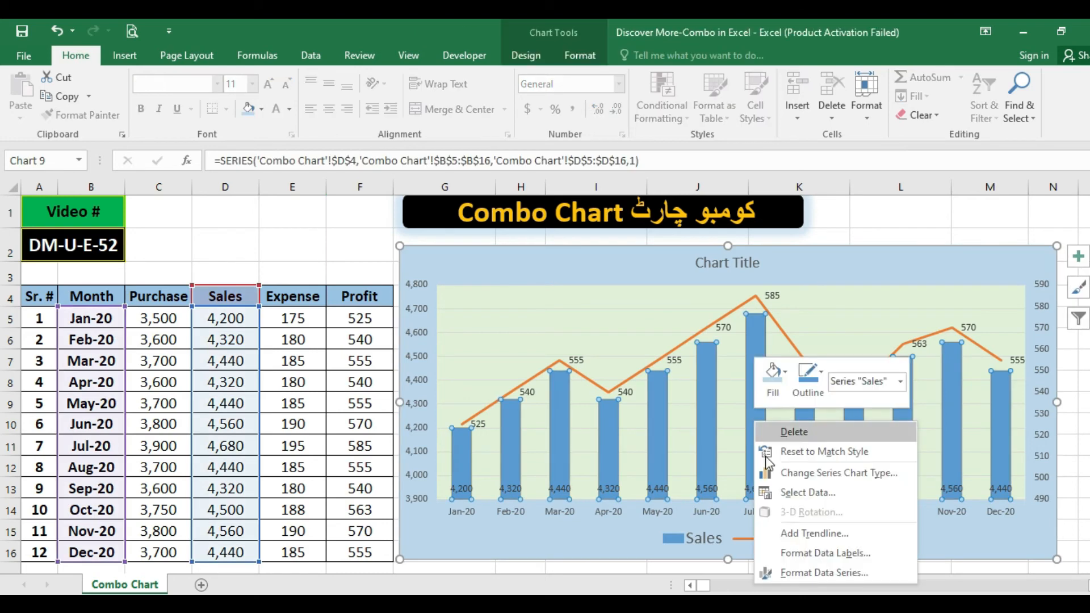
{"action": "left_click", "coordinate": [786, 573]}
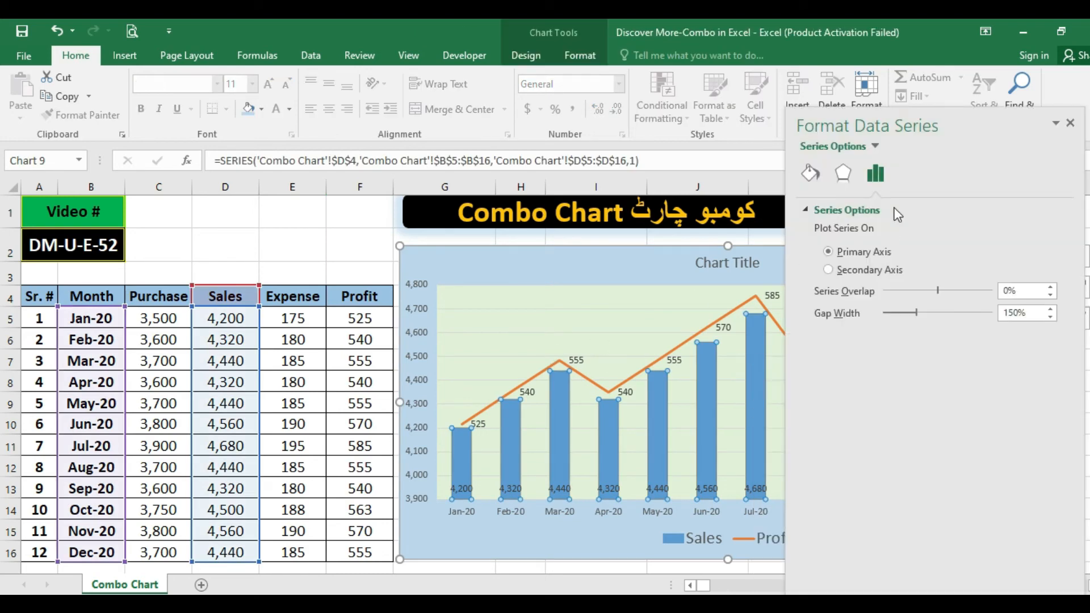
{"action": "left_click", "coordinate": [845, 180]}
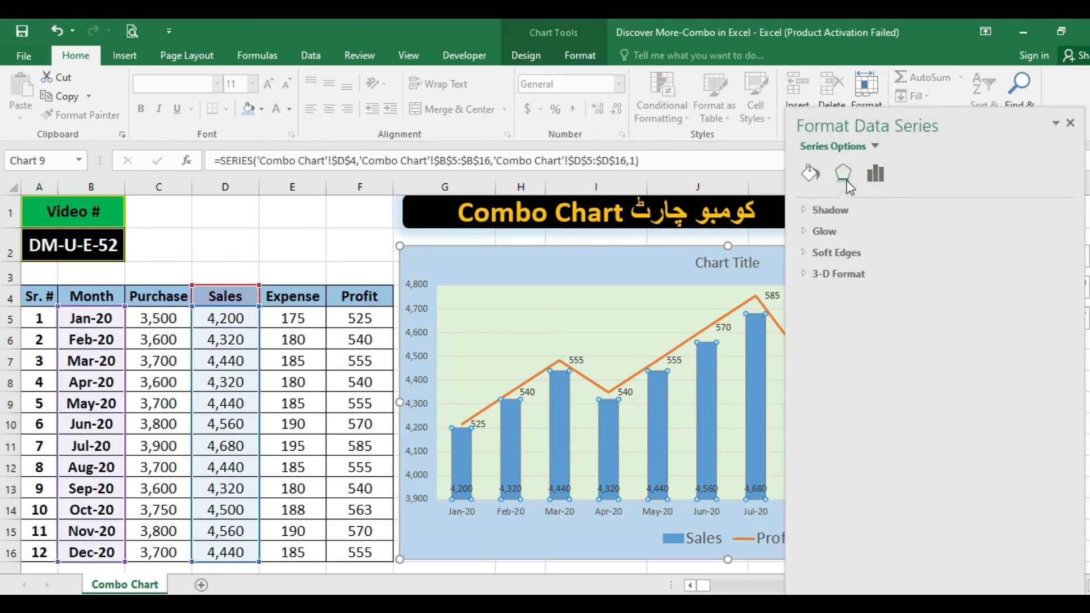
{"action": "left_click", "coordinate": [806, 277]}
{"action": "left_click", "coordinate": [863, 321]}
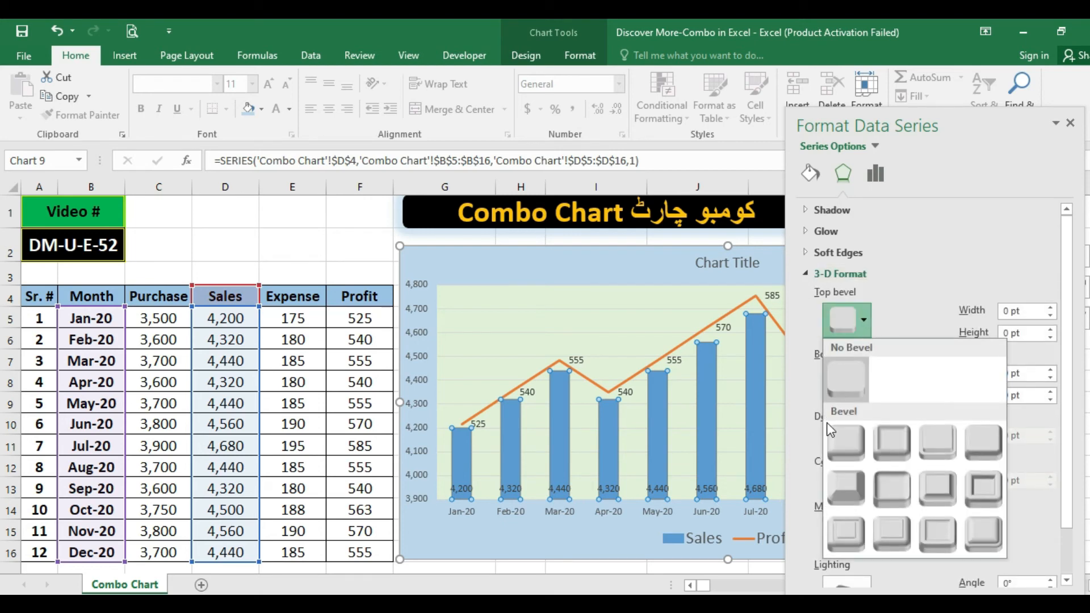
{"action": "left_click", "coordinate": [843, 441]}
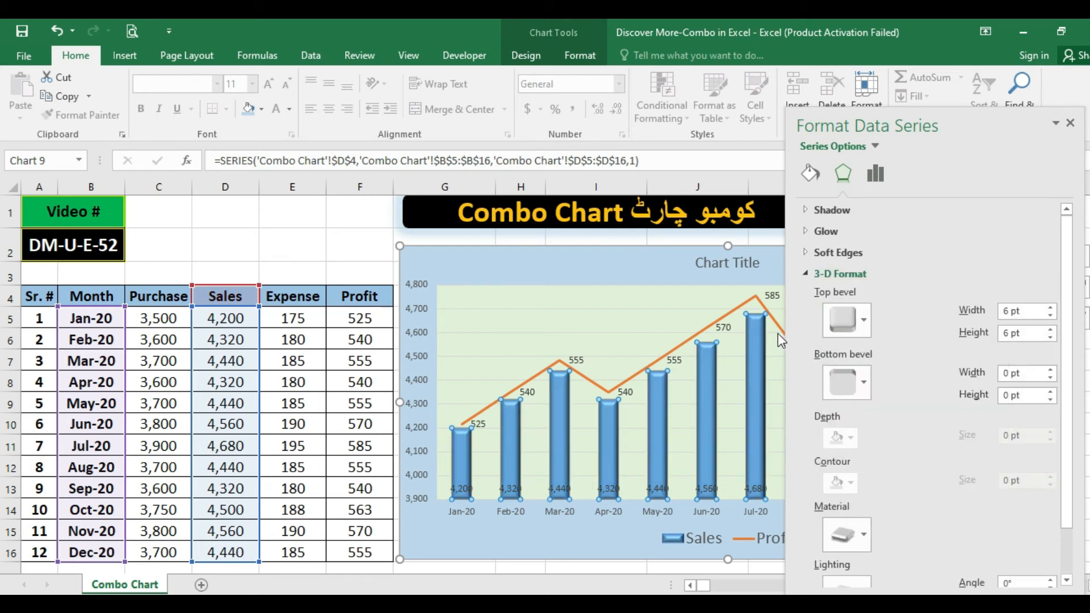
{"action": "left_click", "coordinate": [1070, 123]}
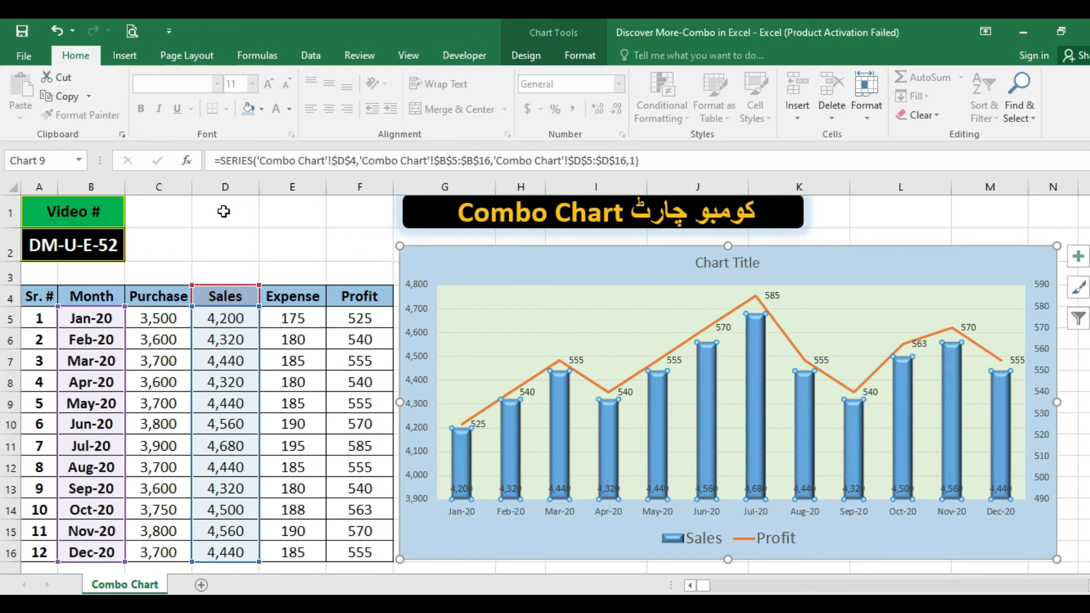
{"action": "left_click", "coordinate": [293, 245]}
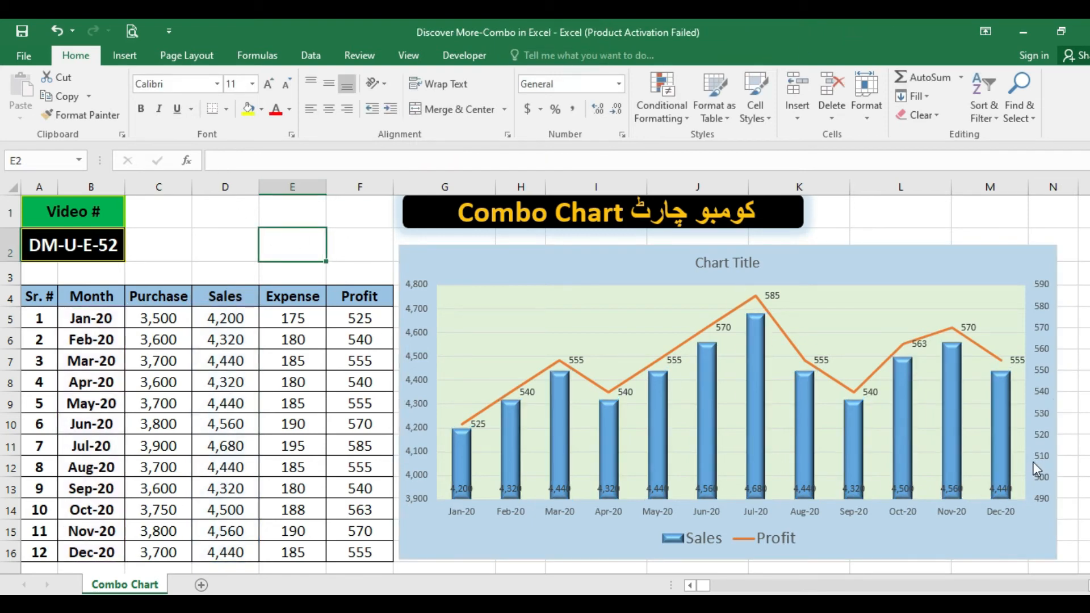
Step: Set the dash type of the Profit line to the finest dotted pattern
{"action": "left_click", "coordinate": [787, 334]}
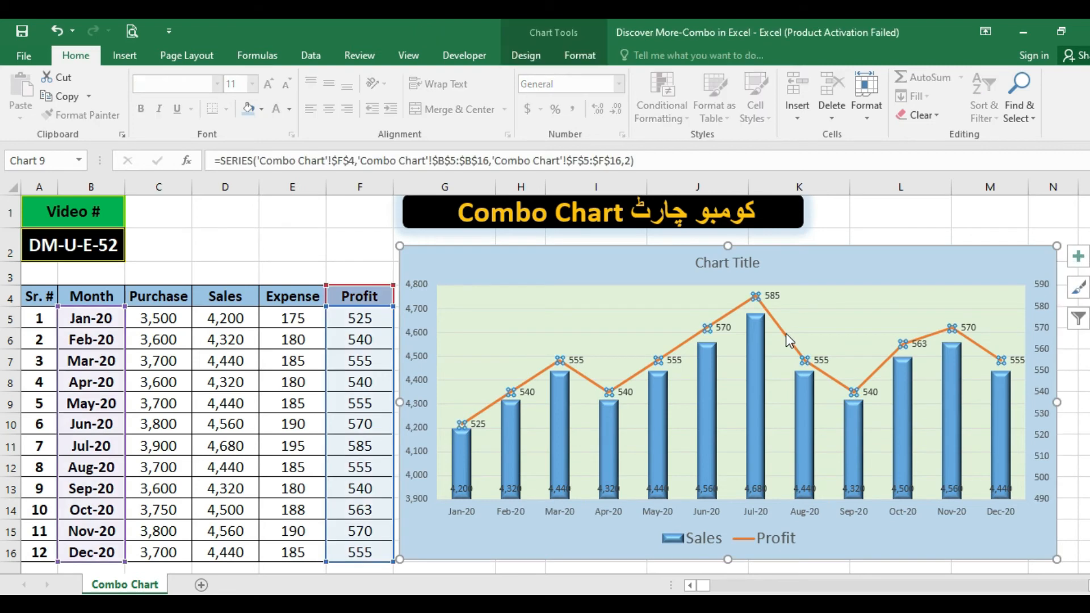
{"action": "right_click", "coordinate": [787, 335]}
{"action": "left_click", "coordinate": [843, 485]}
{"action": "left_click", "coordinate": [809, 174]}
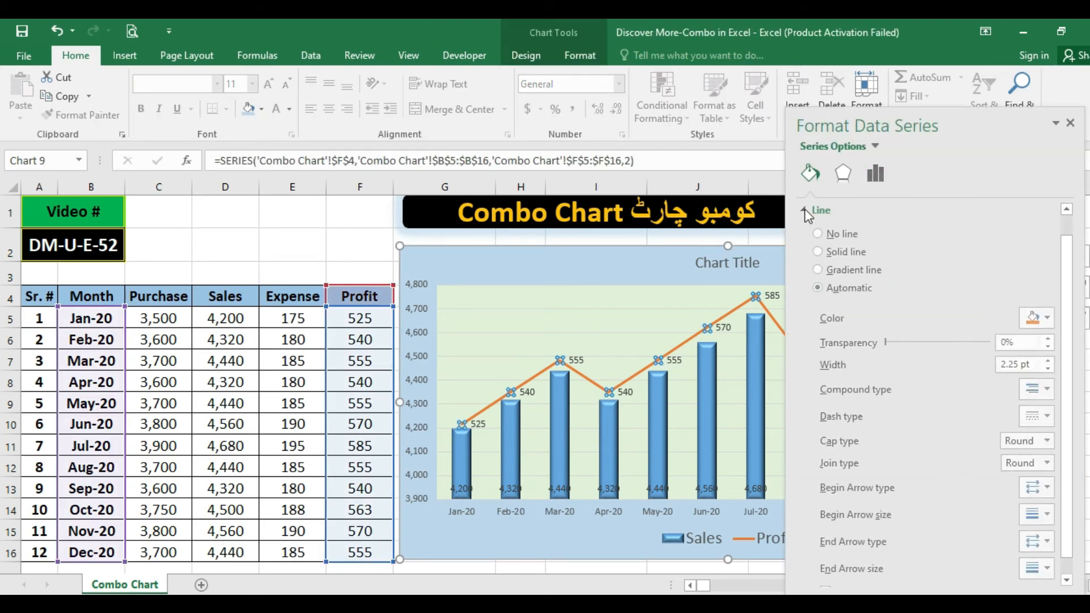
{"action": "left_click", "coordinate": [1049, 419]}
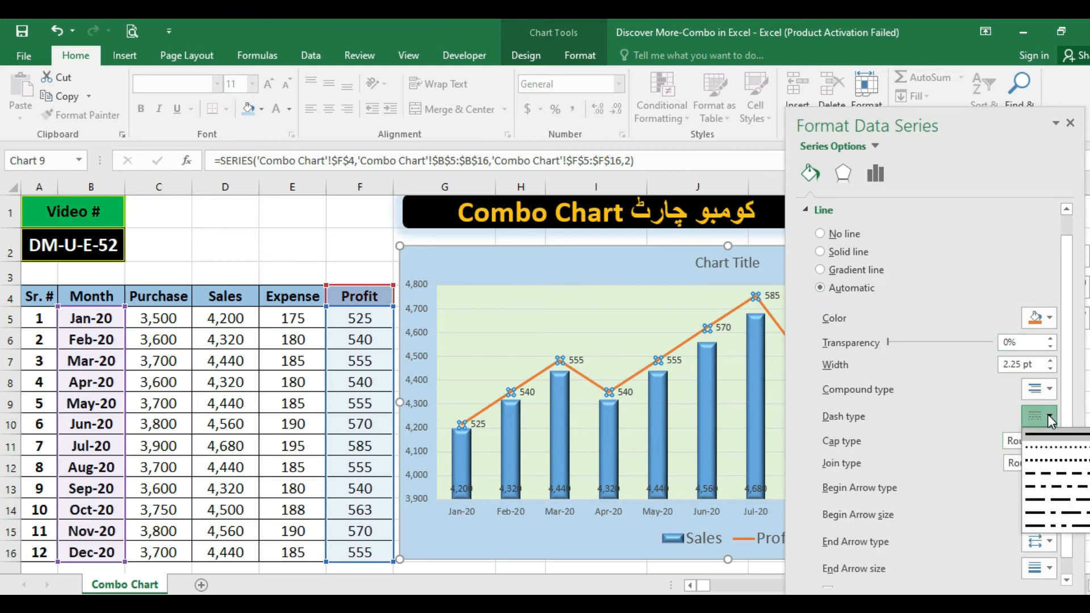
{"action": "left_click", "coordinate": [1039, 447]}
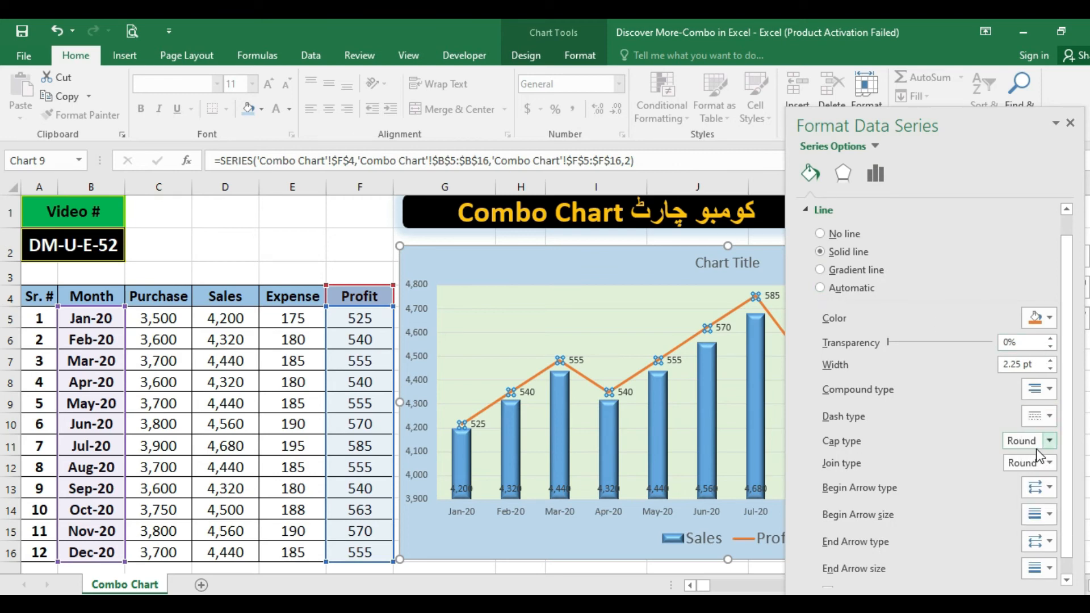
Step: Color the Profit line red and set its width to 4 pt
{"action": "left_click", "coordinate": [1051, 319]}
{"action": "left_click", "coordinate": [995, 446]}
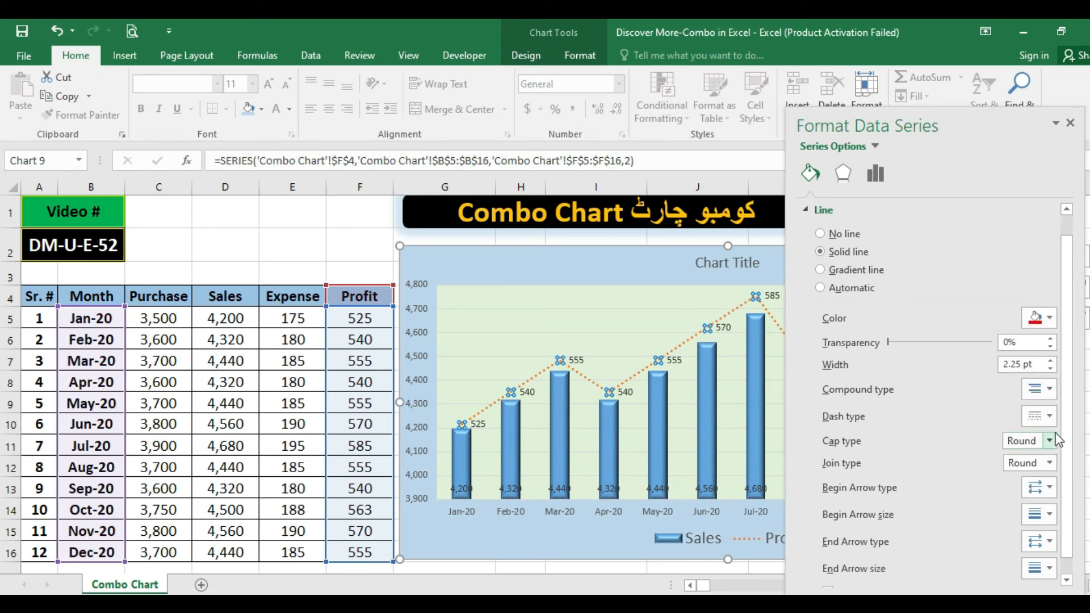
{"action": "left_click", "coordinate": [1052, 362]}
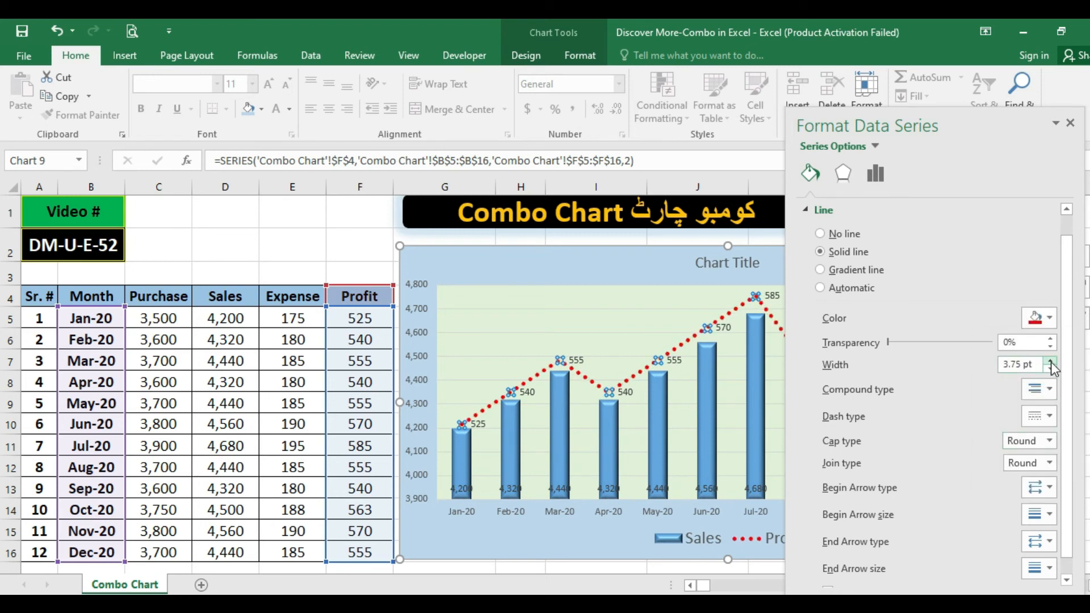
{"action": "left_click", "coordinate": [1051, 362]}
Step: Give the Profit line a black shadow with a distance of 4 pt
{"action": "left_click", "coordinate": [843, 174]}
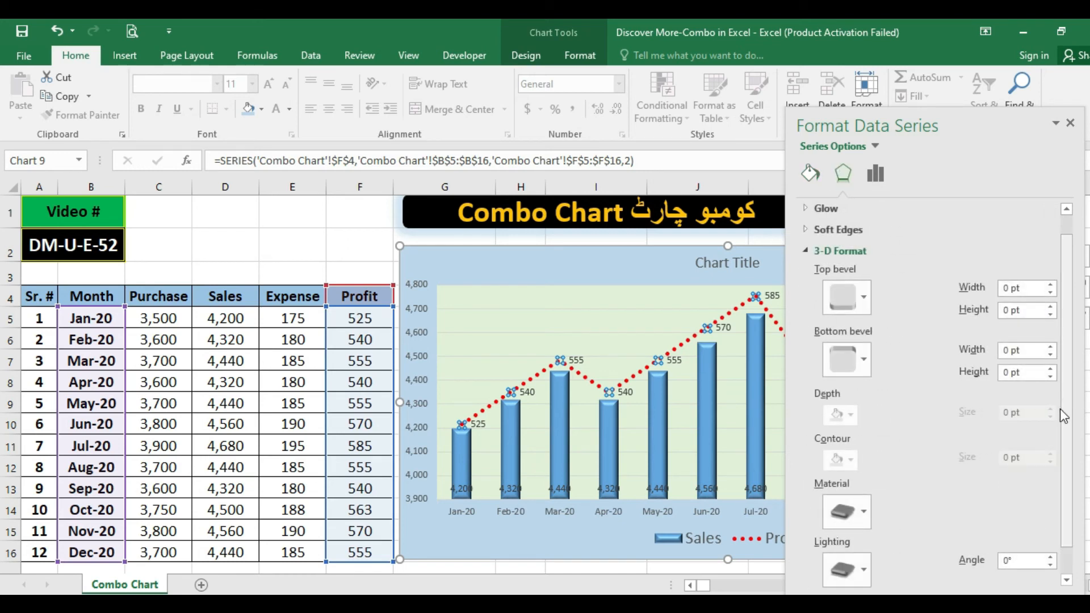
{"action": "left_click", "coordinate": [811, 173]}
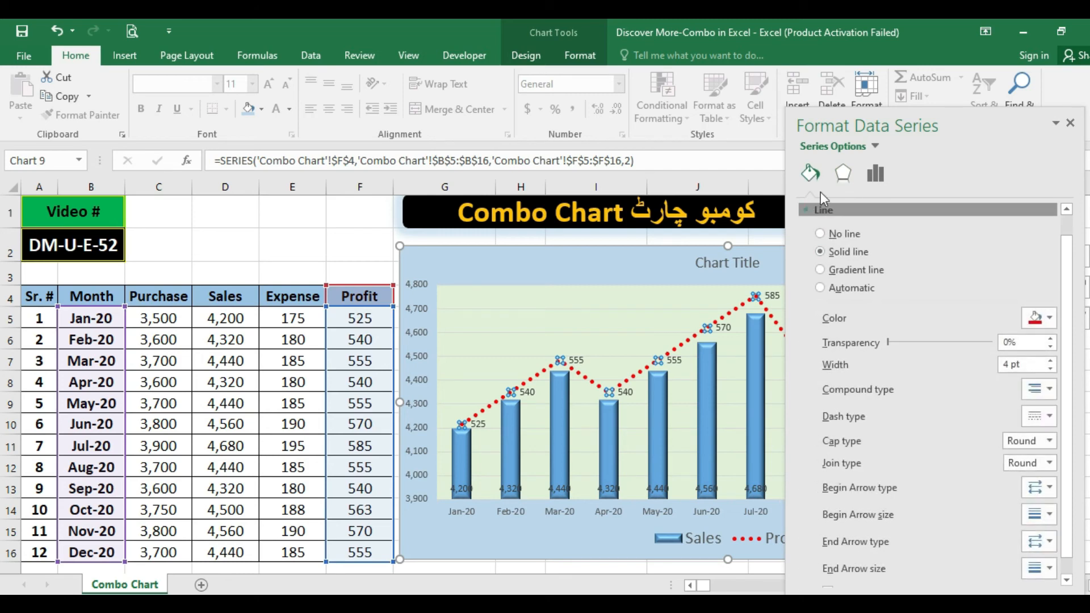
{"action": "left_click", "coordinate": [843, 174]}
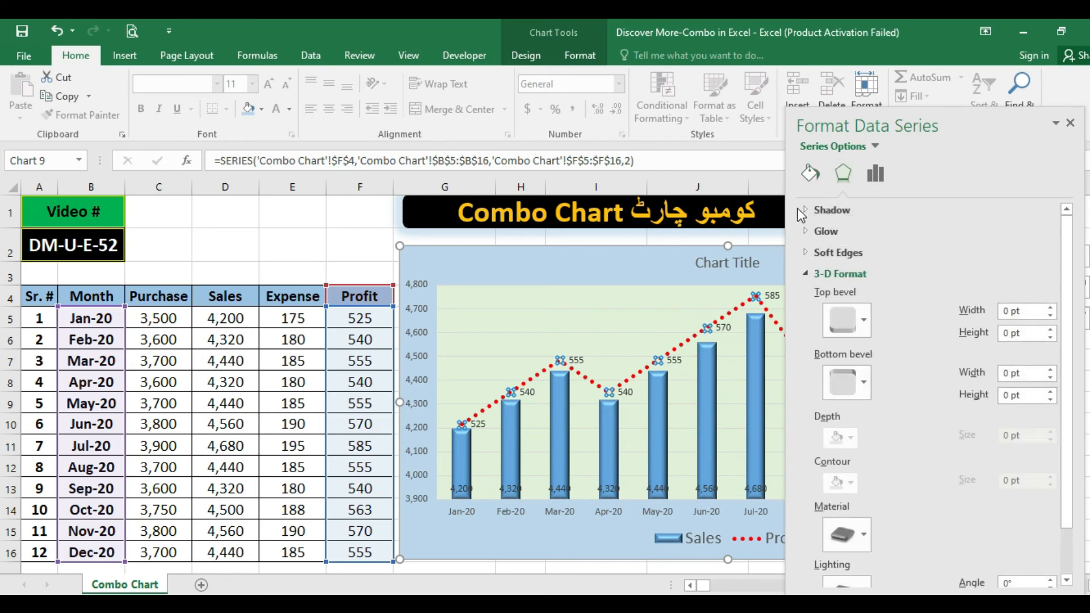
{"action": "left_click", "coordinate": [840, 209]}
{"action": "left_click", "coordinate": [1051, 370]}
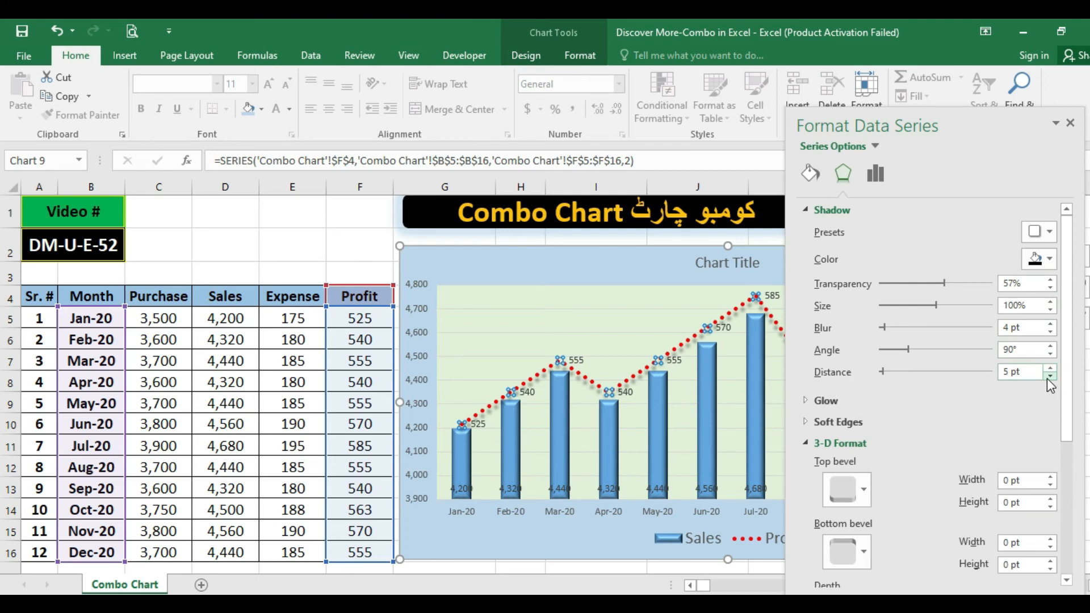
{"action": "left_click", "coordinate": [1045, 261]}
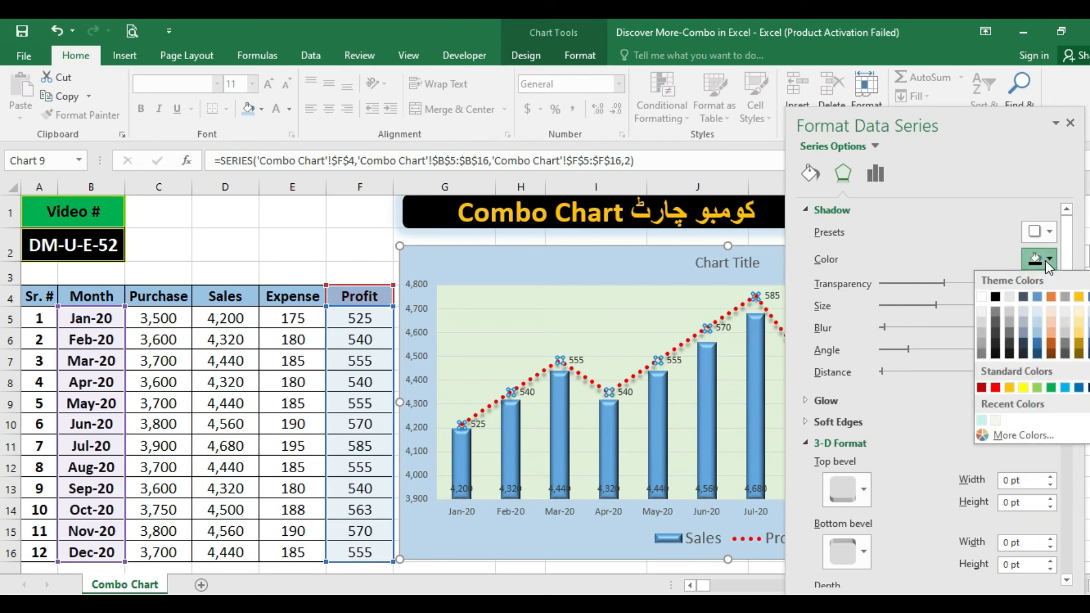
{"action": "left_click", "coordinate": [1021, 388]}
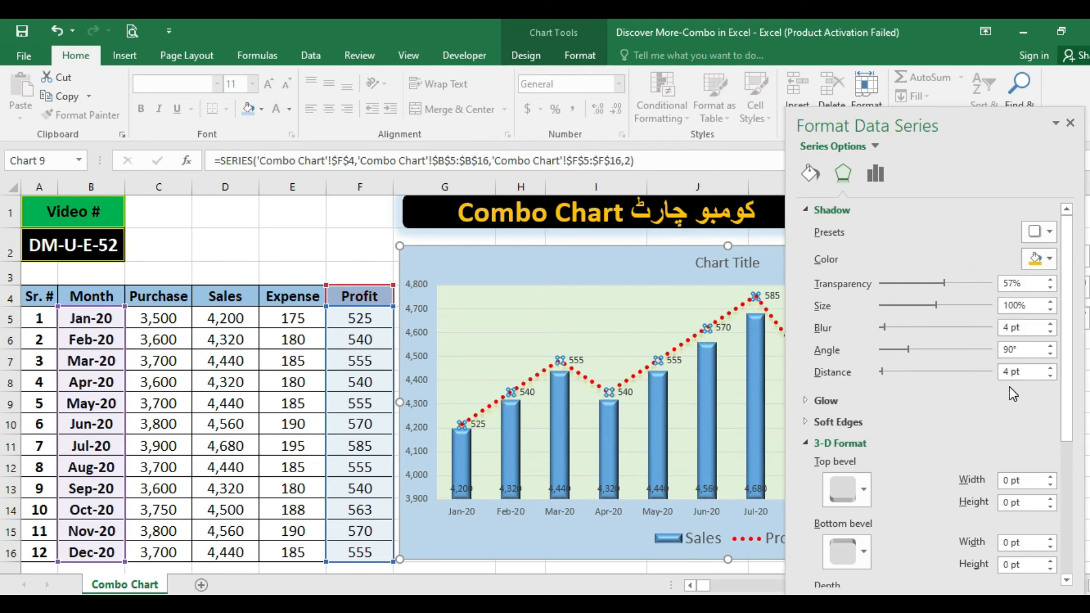
{"action": "left_click", "coordinate": [1044, 261]}
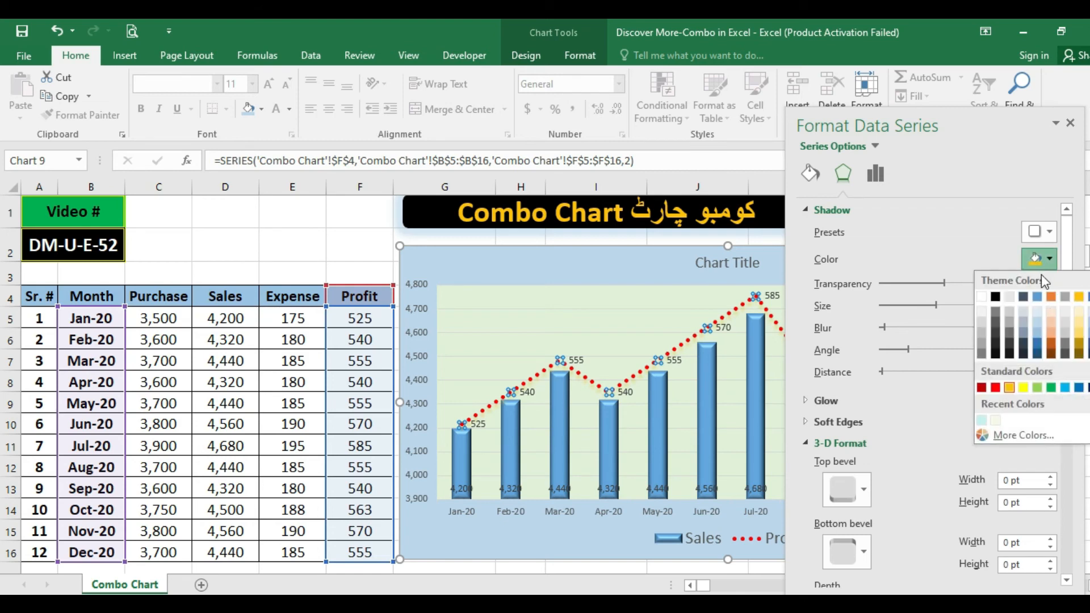
{"action": "left_click", "coordinate": [994, 296]}
{"action": "left_click", "coordinate": [1070, 123]}
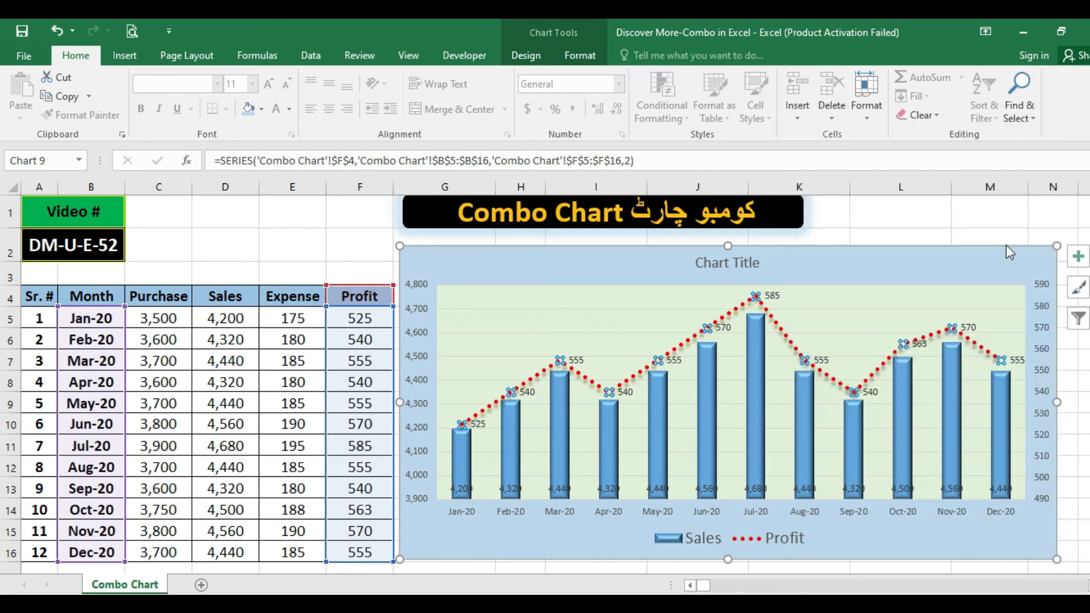
{"action": "left_click", "coordinate": [314, 243]}
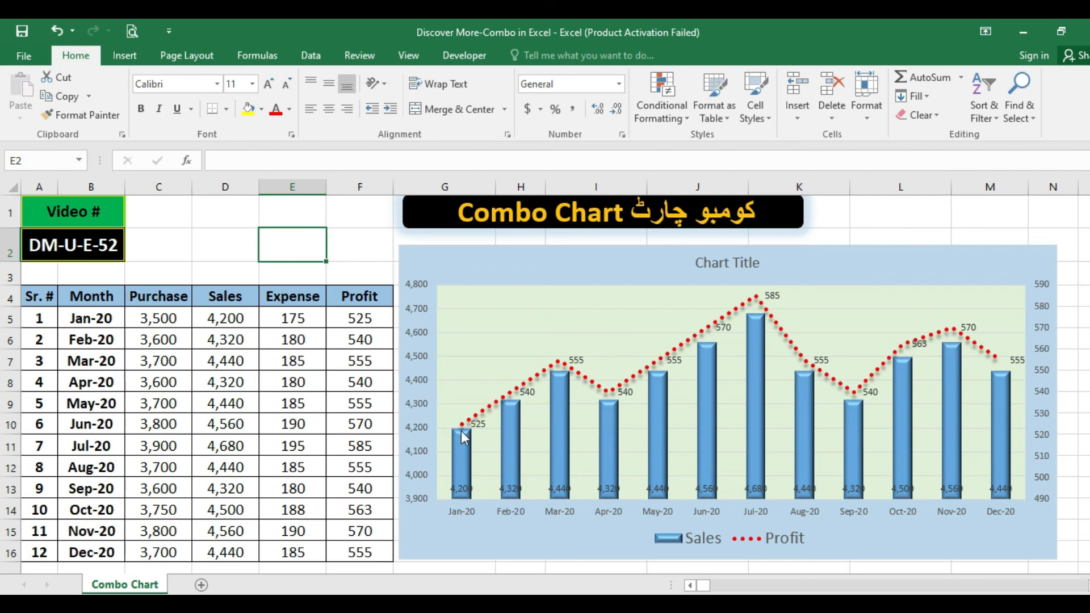
Step: Rotate the text of the Sales data labels vertically so it reads upward
{"action": "left_click", "coordinate": [553, 490]}
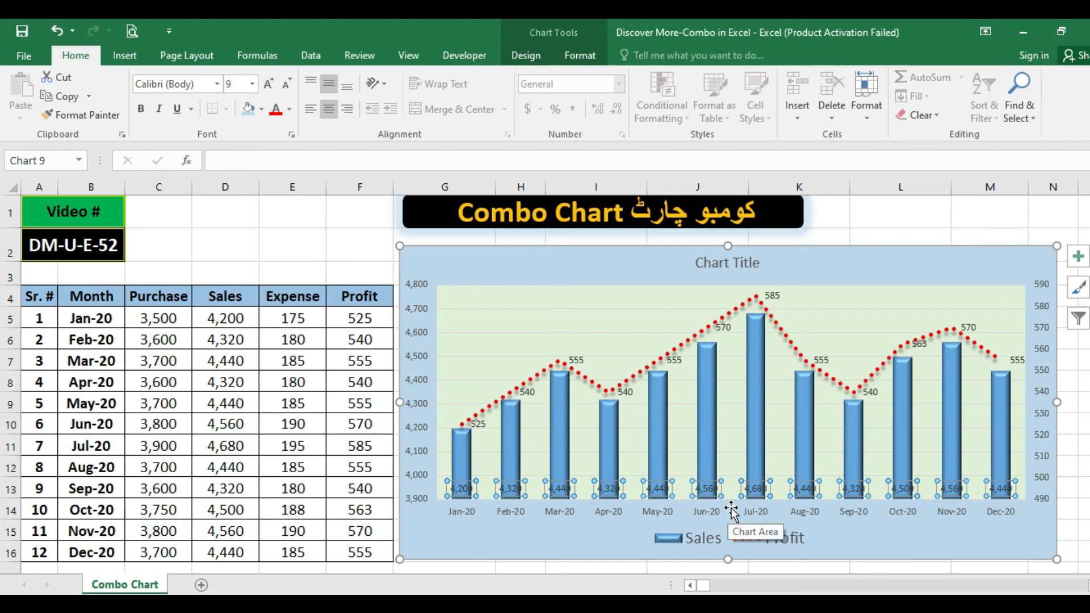
{"action": "right_click", "coordinate": [559, 488]}
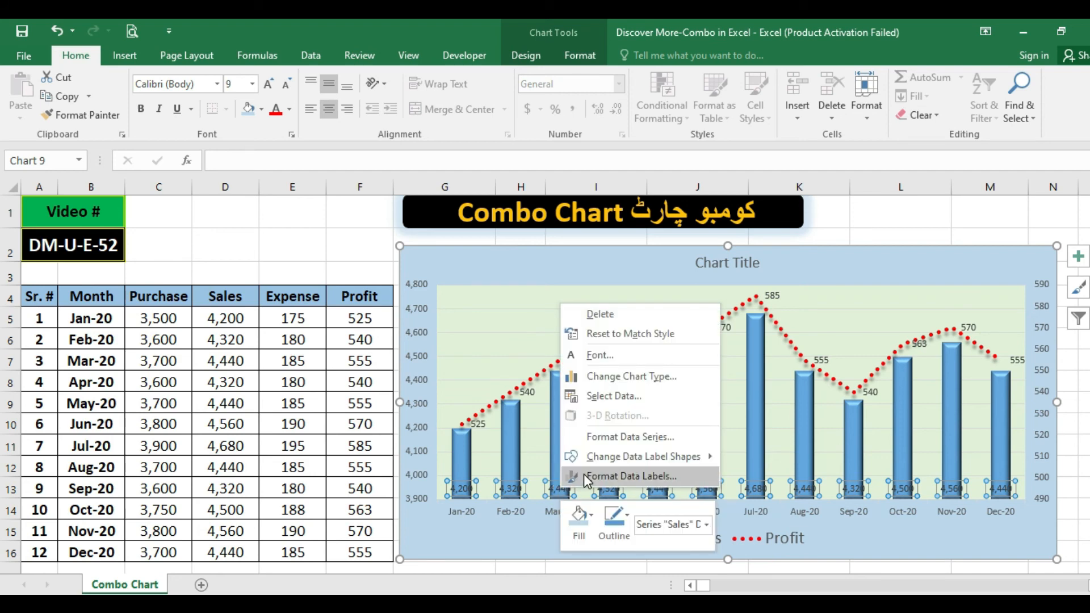
{"action": "left_click", "coordinate": [585, 475]}
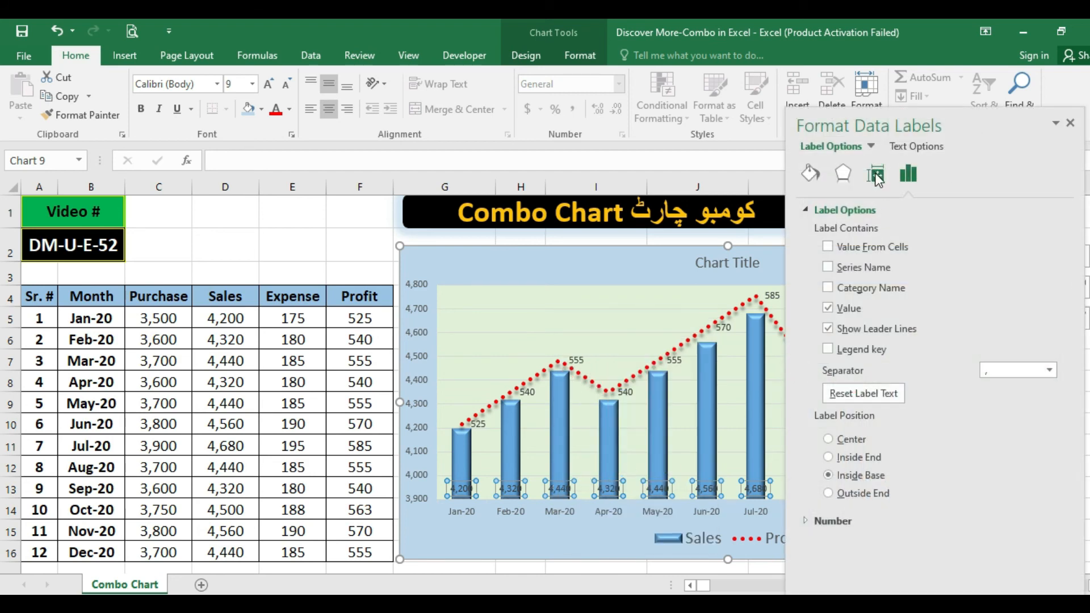
{"action": "left_click", "coordinate": [877, 176]}
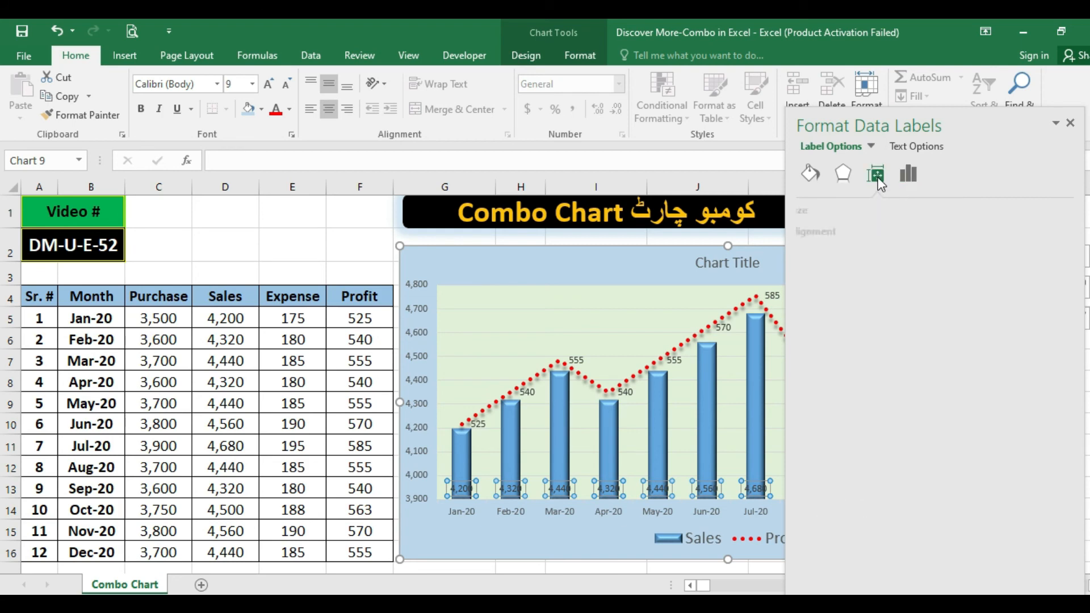
{"action": "left_click", "coordinate": [813, 231]}
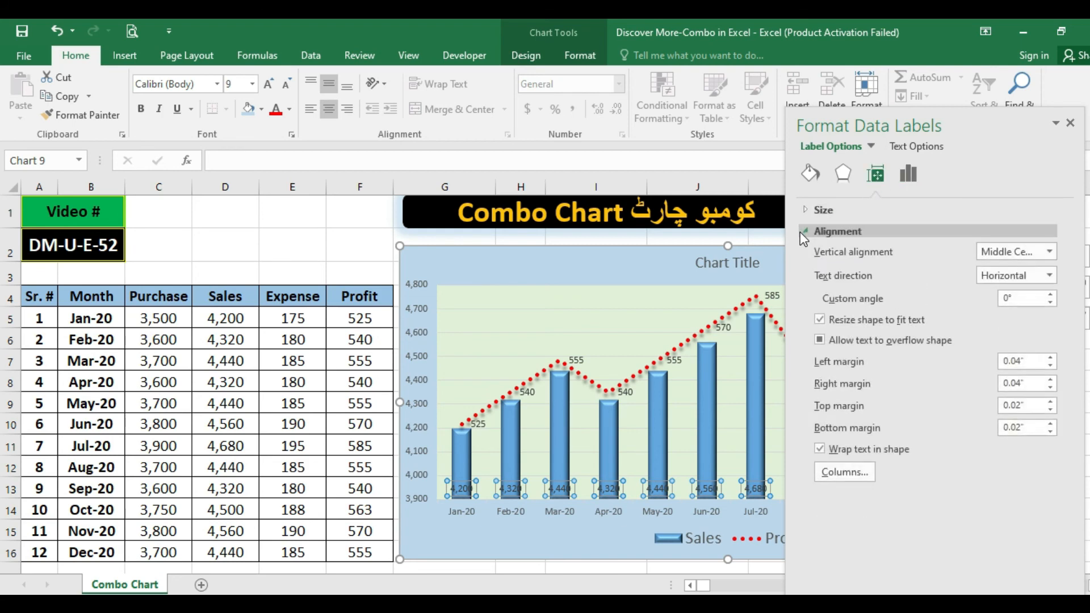
{"action": "left_click", "coordinate": [1050, 277]}
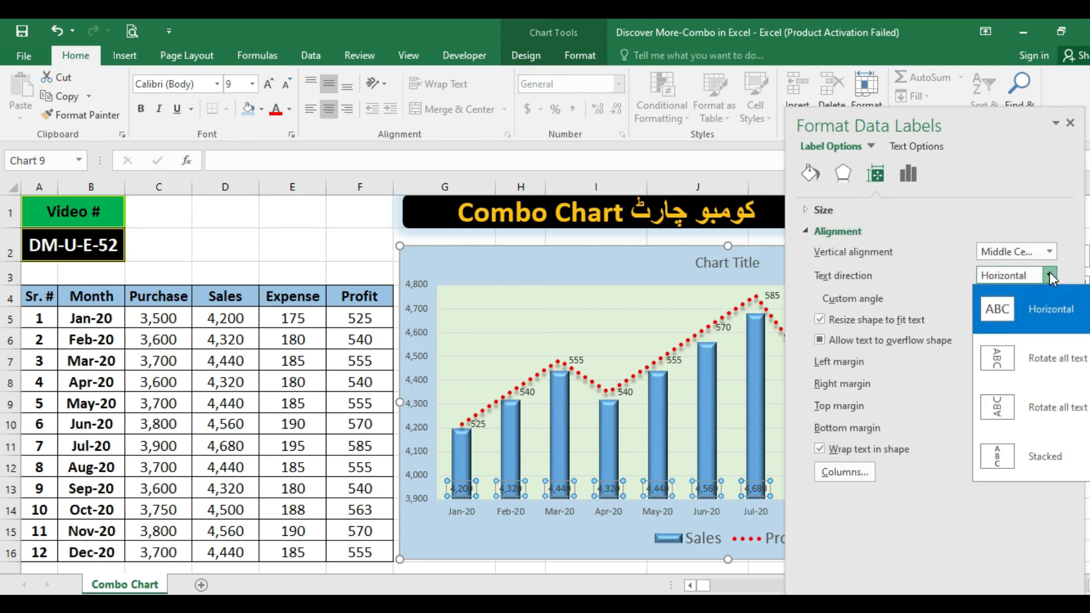
{"action": "left_click", "coordinate": [999, 410]}
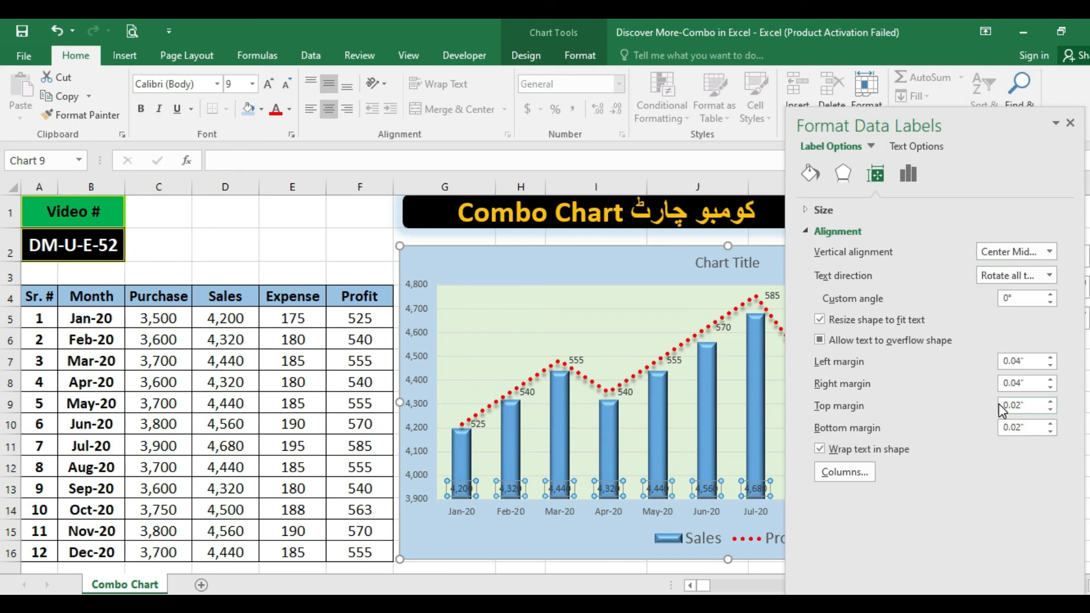
{"action": "left_click", "coordinate": [1070, 124]}
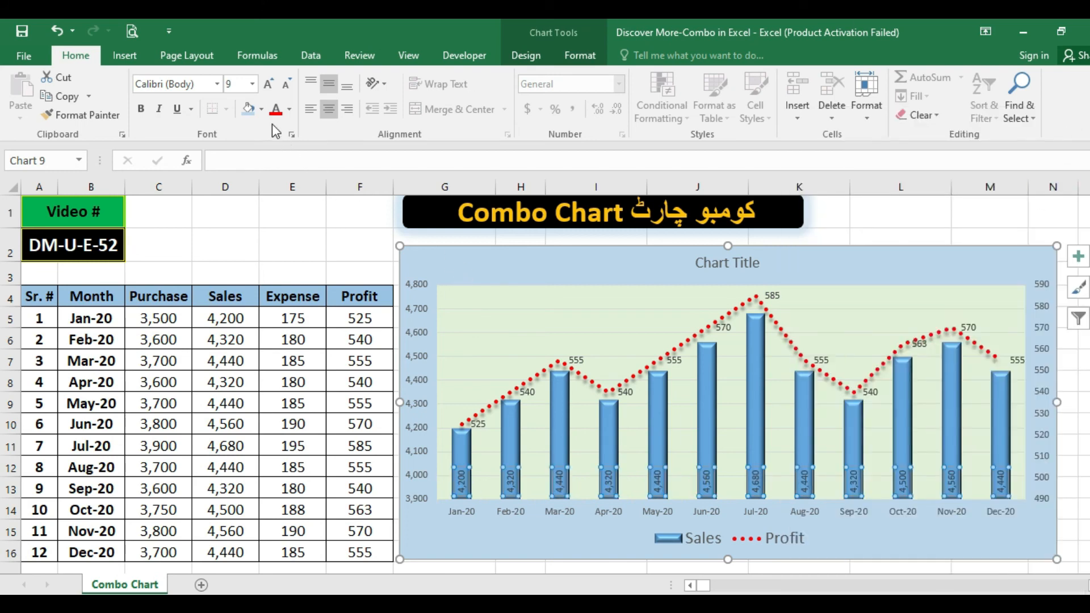
Step: Apply the first 3-D top bevel style to the Sales data labels
{"action": "right_click", "coordinate": [509, 492]}
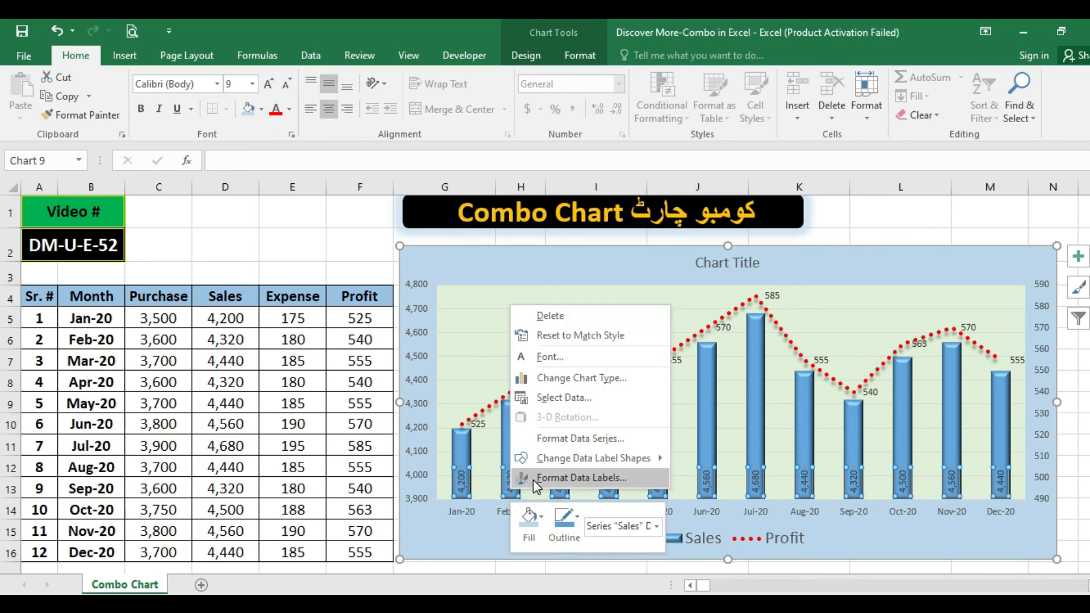
{"action": "left_click", "coordinate": [533, 479]}
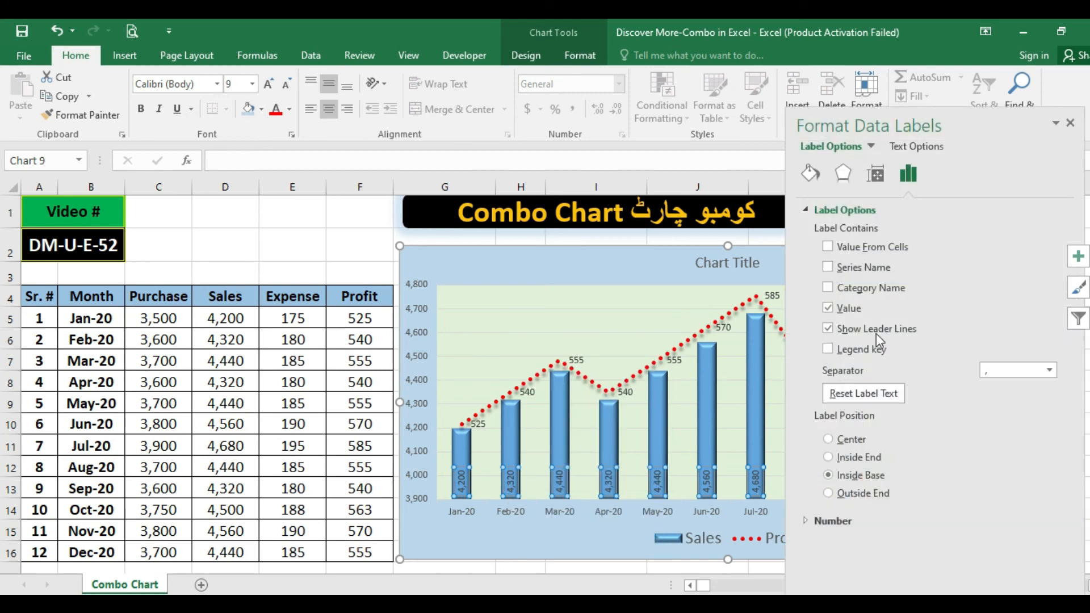
{"action": "left_click", "coordinate": [845, 173]}
{"action": "left_click", "coordinate": [856, 487]}
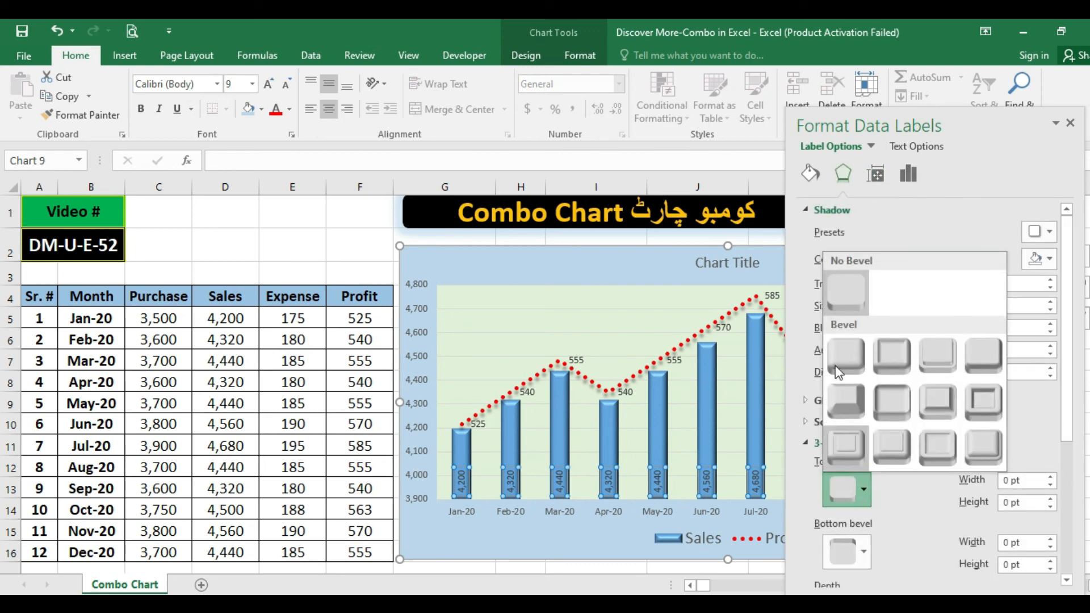
{"action": "left_click", "coordinate": [836, 352]}
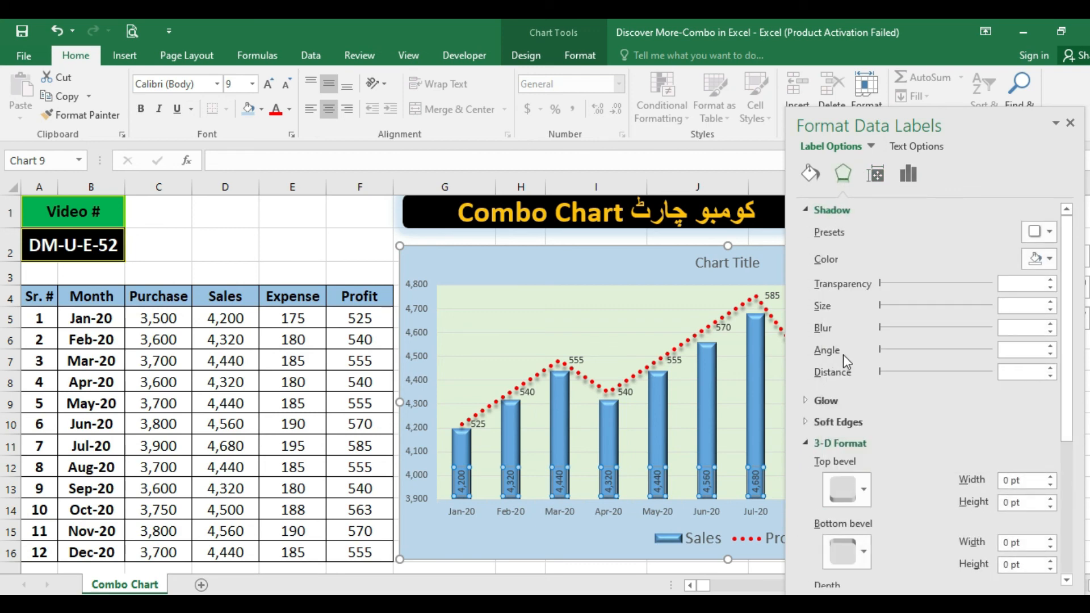
{"action": "left_click", "coordinate": [1070, 122]}
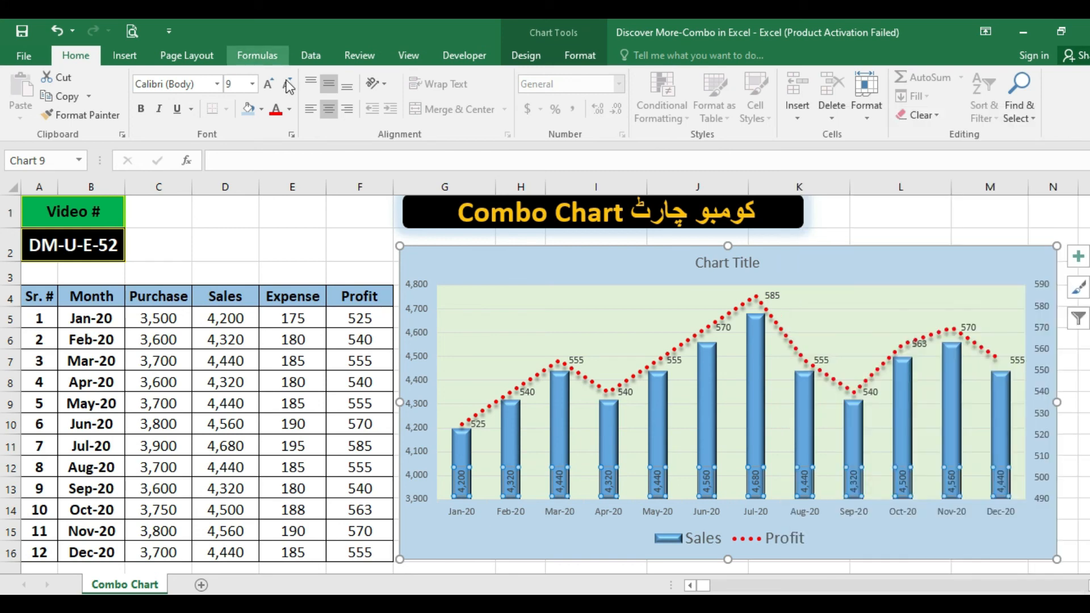
Step: Fill the Sales data labels with the third-lightest tint of the theme blue
{"action": "left_click", "coordinate": [261, 109]}
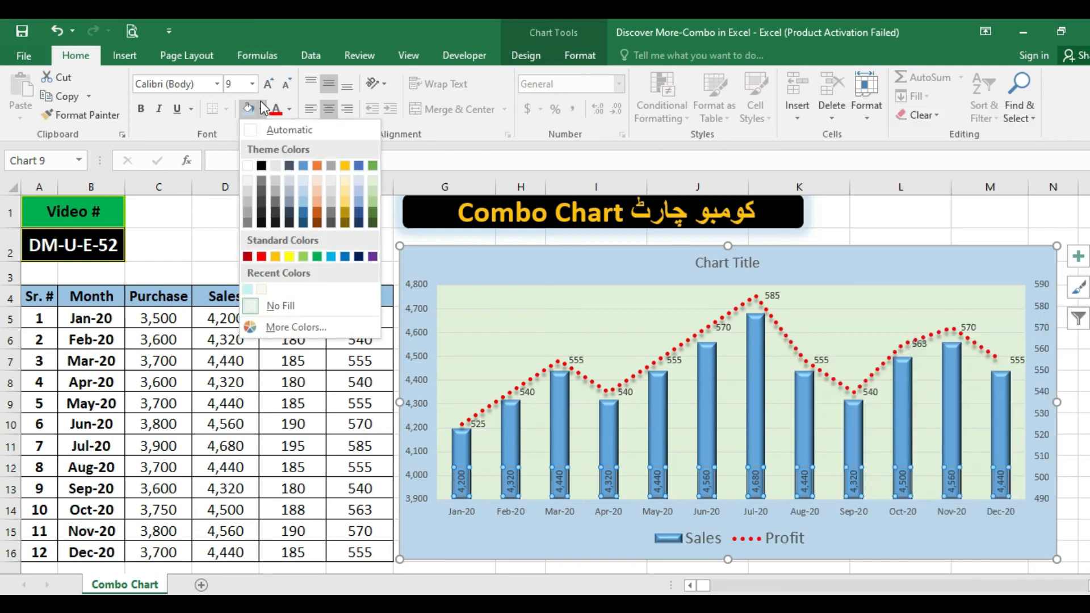
{"action": "left_click", "coordinate": [301, 191]}
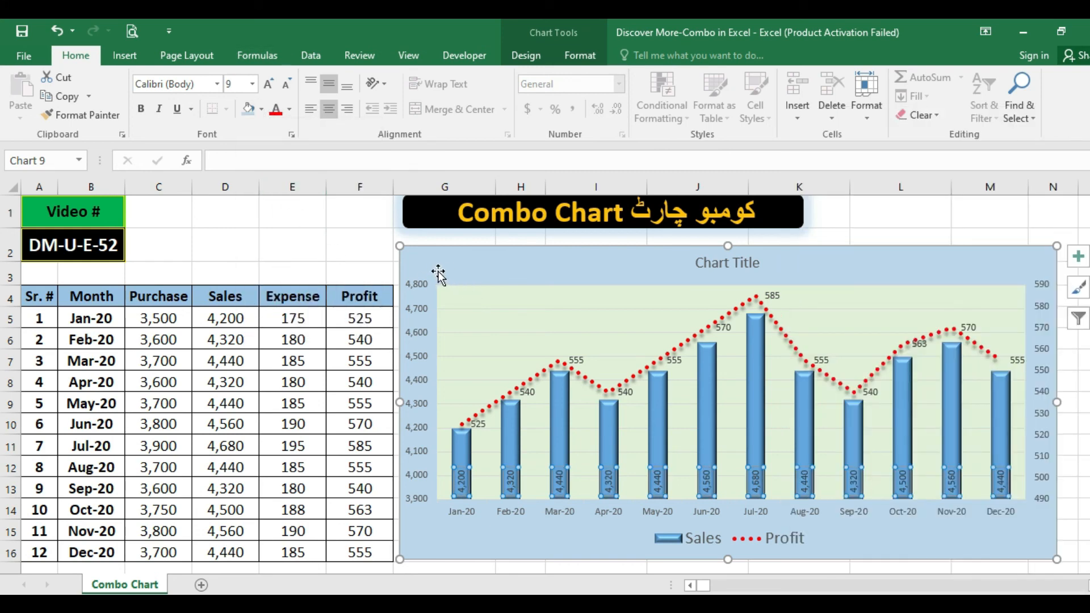
{"action": "left_click", "coordinate": [262, 109]}
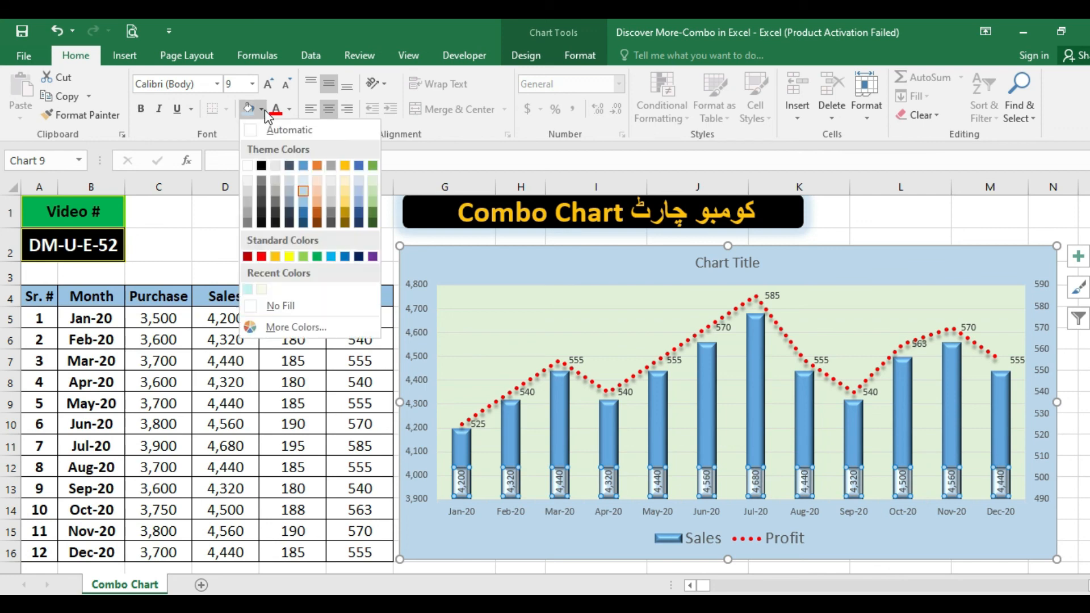
{"action": "left_click", "coordinate": [302, 200]}
{"action": "left_click", "coordinate": [317, 243]}
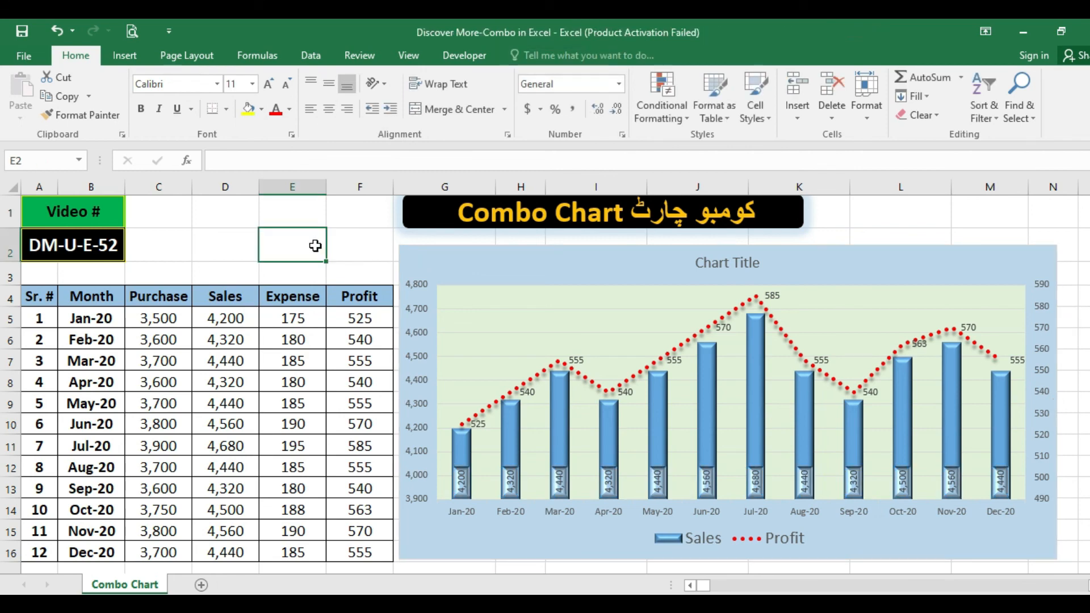
Step: Format the text of the Sales data labels as bold black at font size 10.5
{"action": "left_click", "coordinate": [460, 487]}
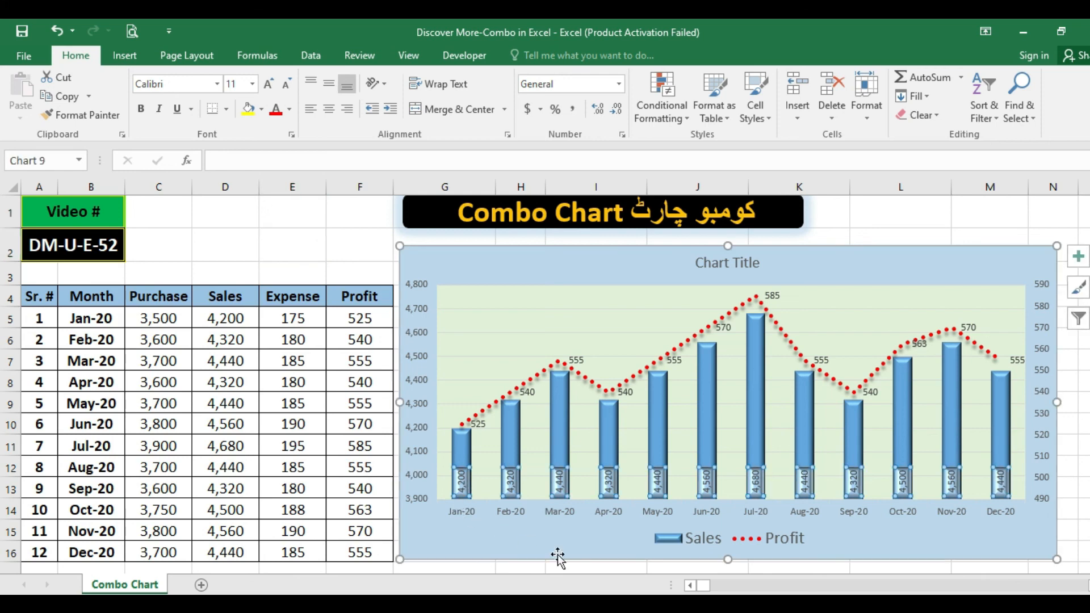
{"action": "left_click", "coordinate": [289, 111]}
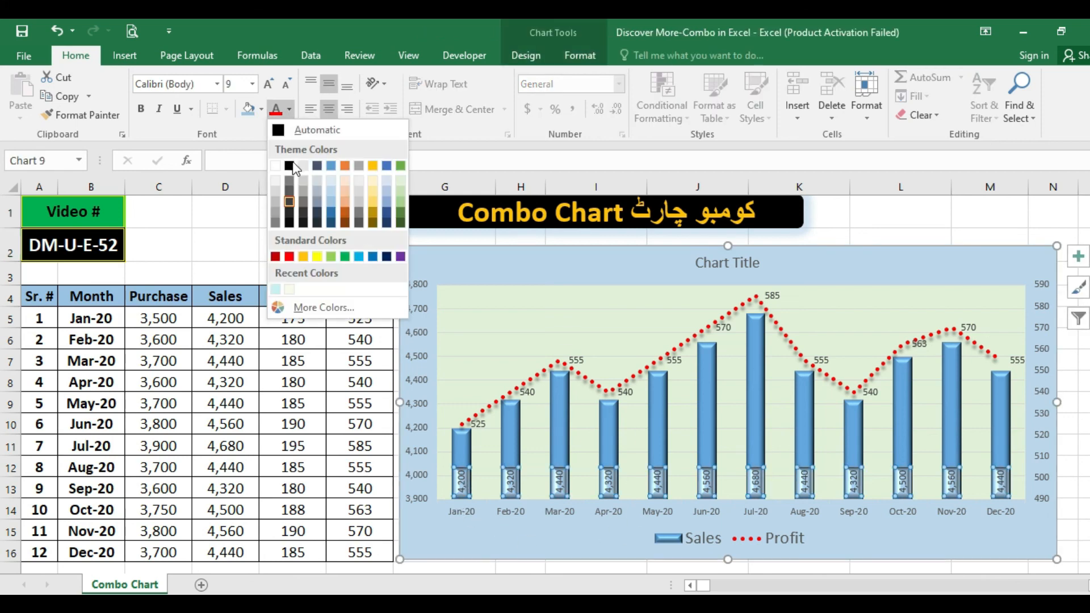
{"action": "left_click", "coordinate": [293, 162]}
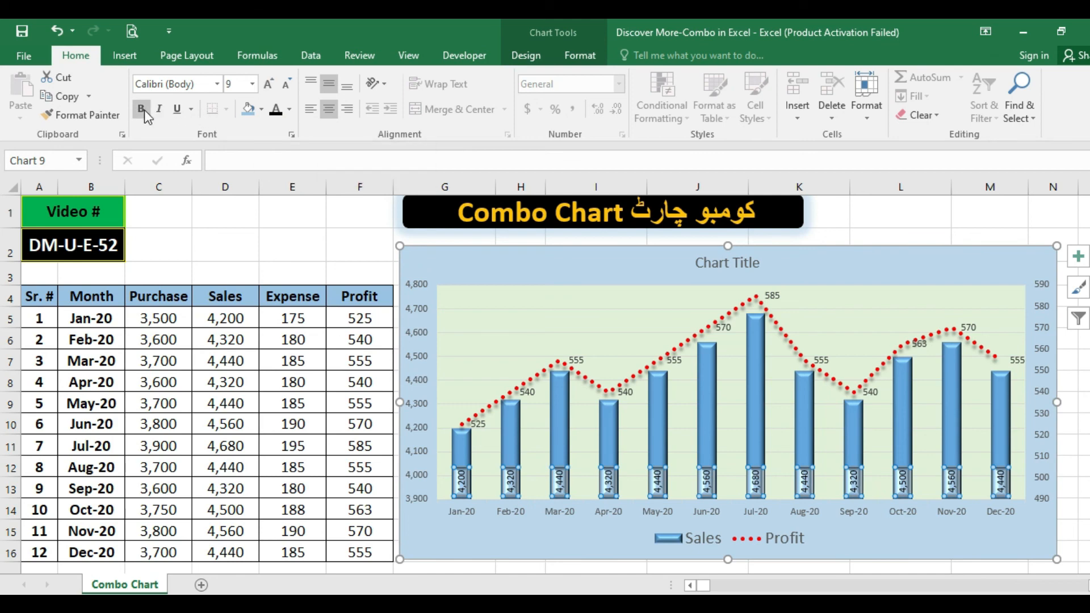
{"action": "left_click", "coordinate": [269, 83]}
{"action": "left_click", "coordinate": [268, 83]}
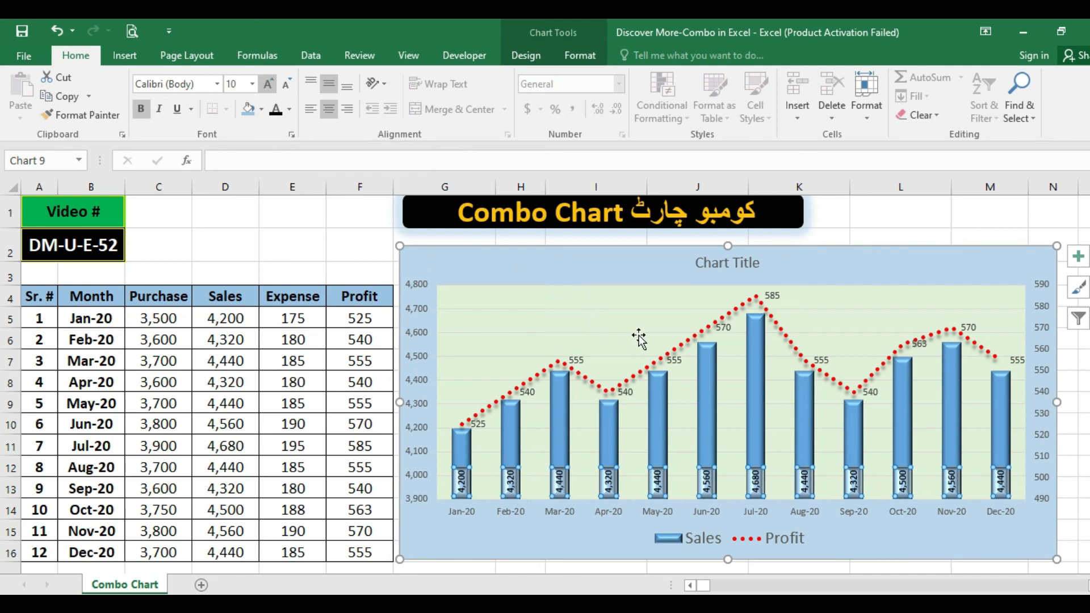
{"action": "left_click", "coordinate": [287, 84]}
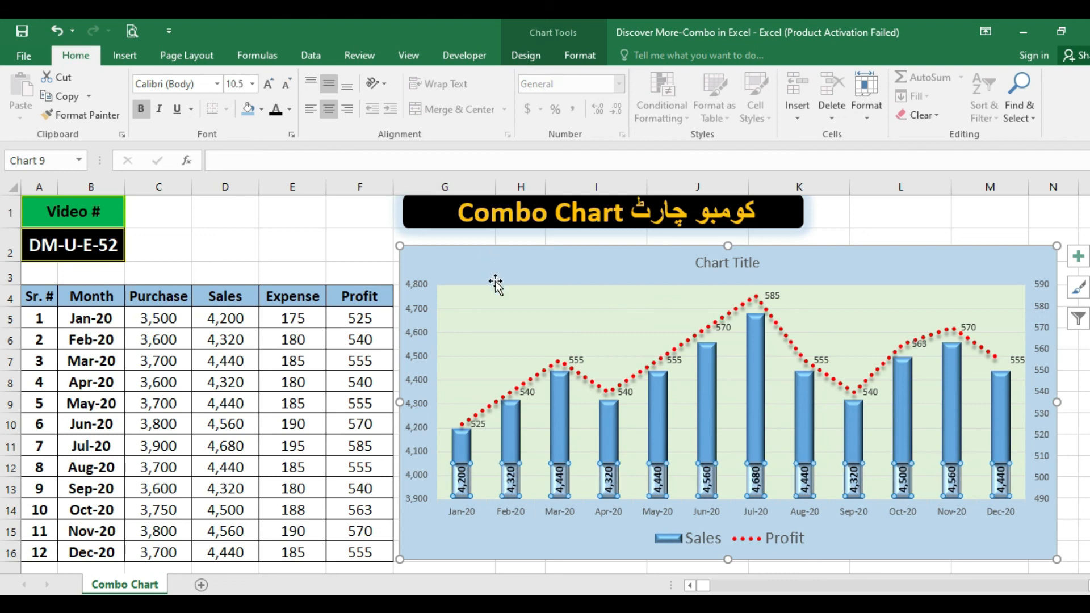
Step: Make the Profit line's data labels bold and increase their font size to 10
{"action": "left_click", "coordinate": [573, 362]}
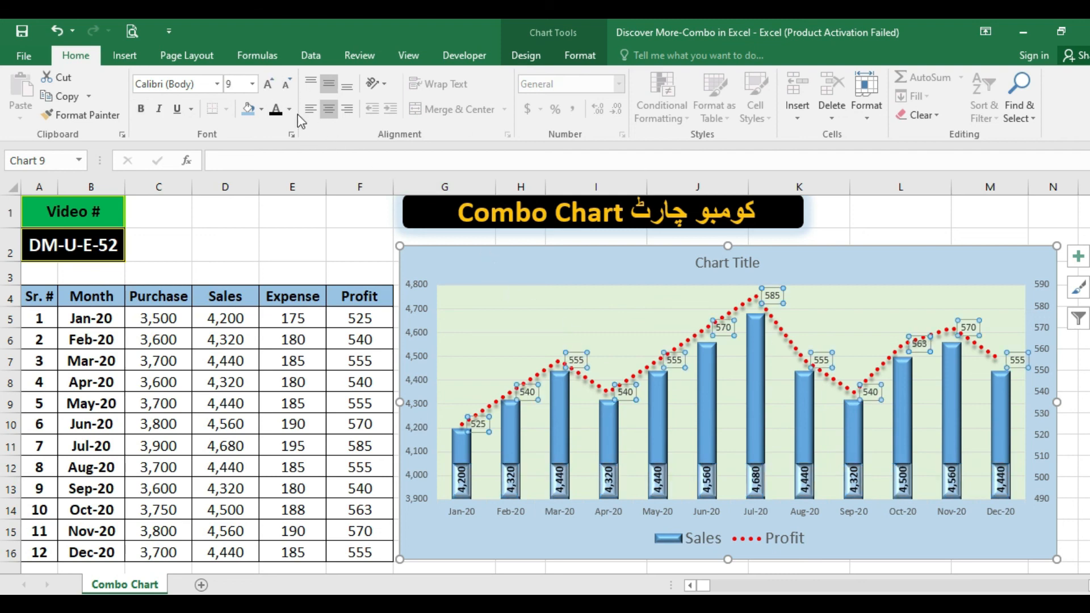
{"action": "left_click", "coordinate": [136, 109]}
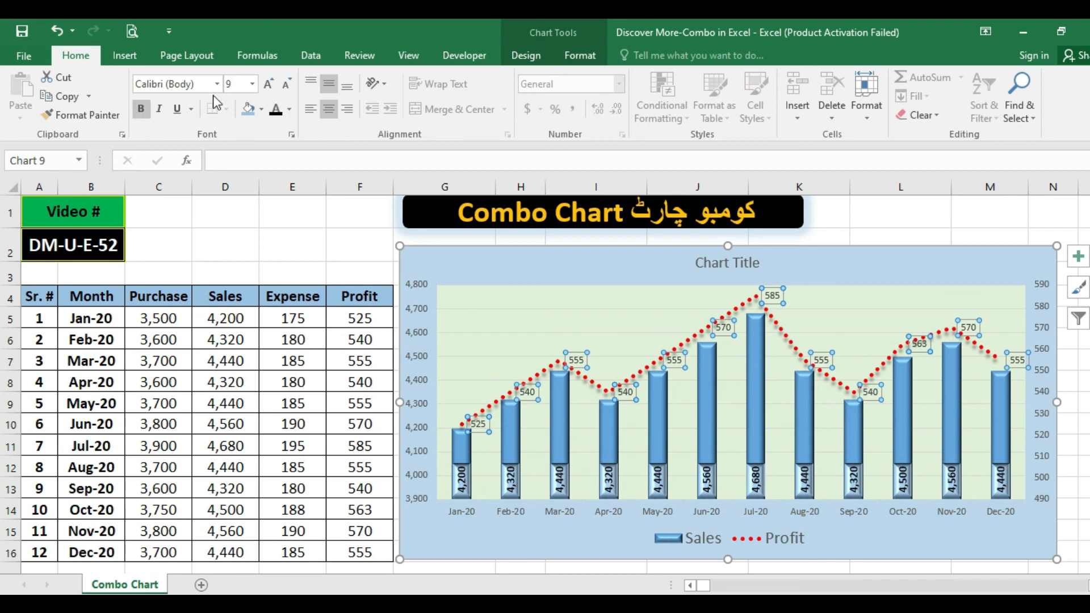
{"action": "left_click", "coordinate": [267, 84]}
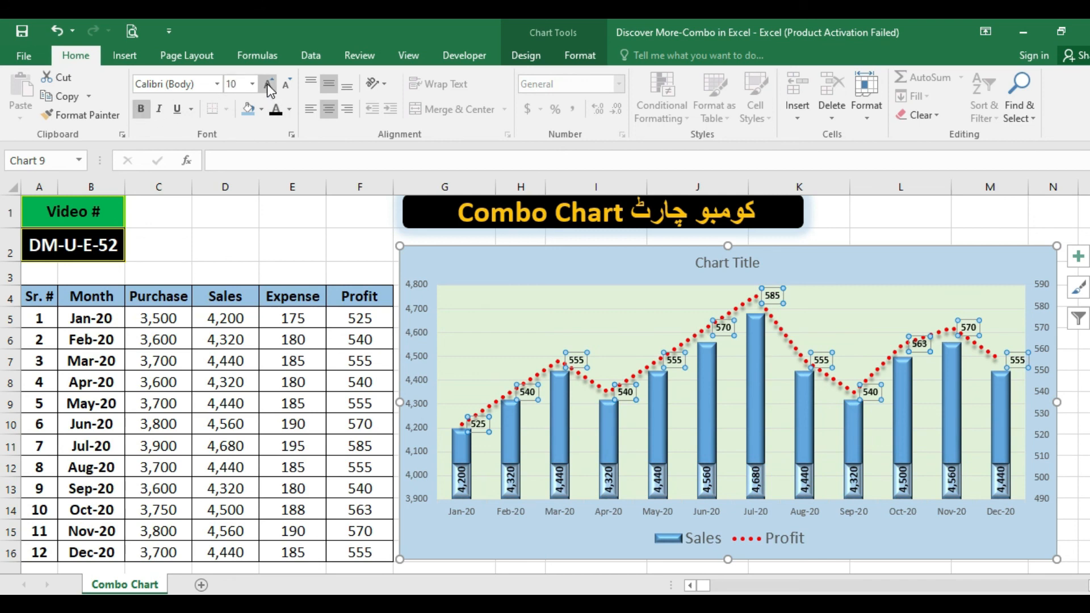
{"action": "left_click", "coordinate": [267, 231]}
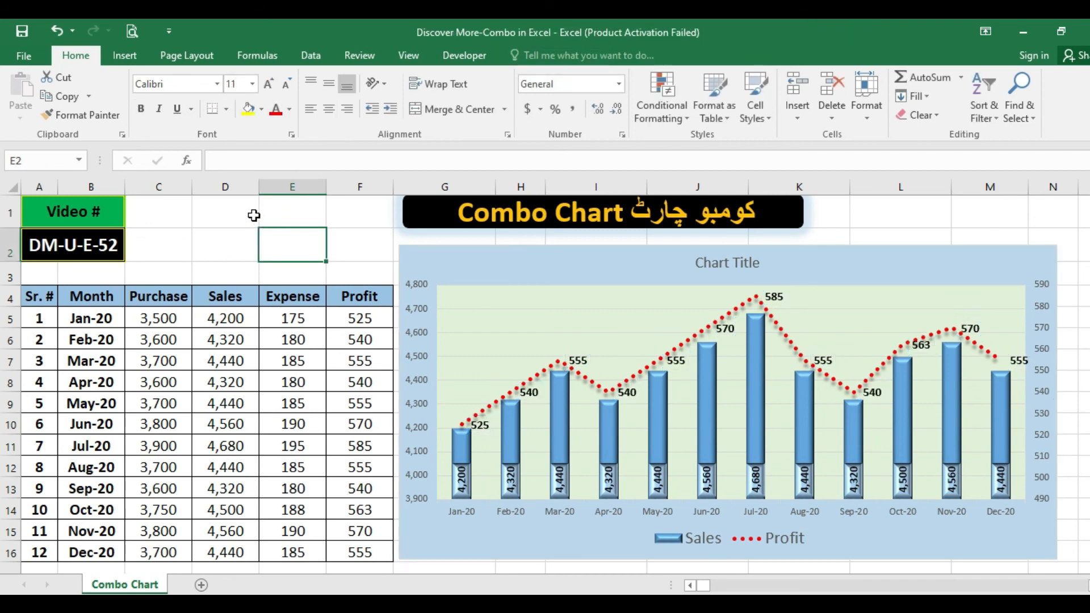